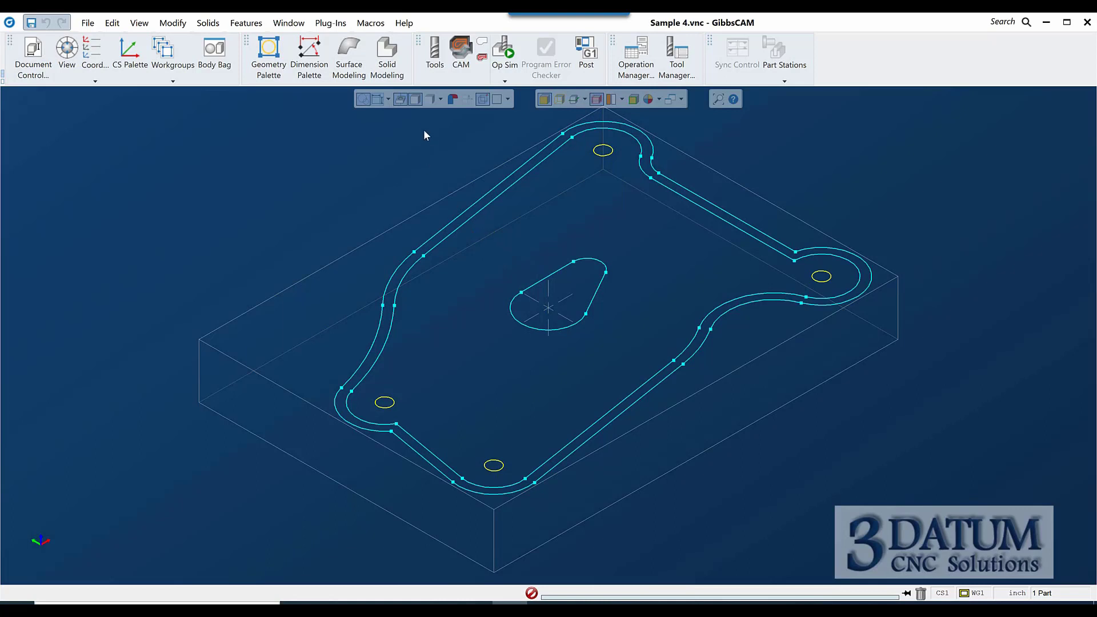
Step: Define tool 1 as a 0.5-diameter, three-flute Carbide Solid flat end mill, 1.25 long
click(470, 50)
click(469, 50)
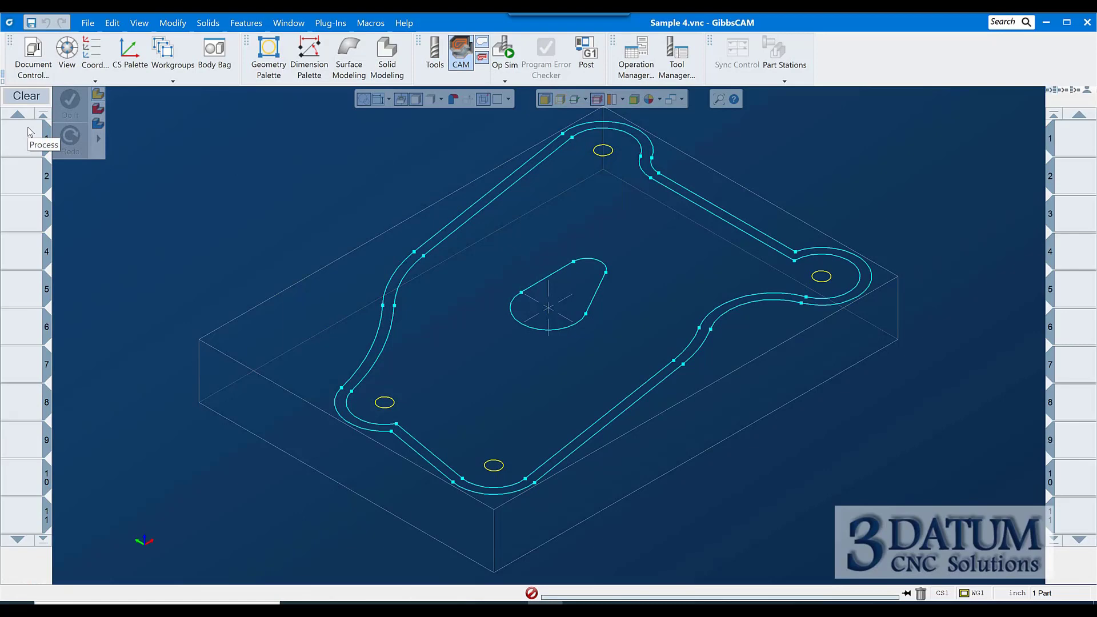
click(435, 54)
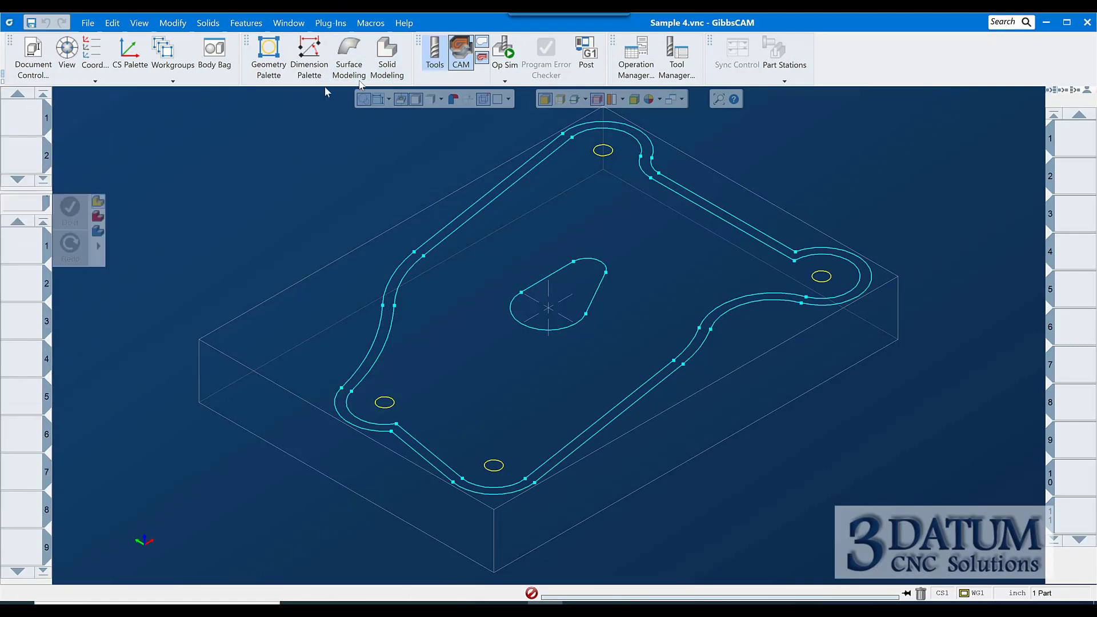
double_click(17, 120)
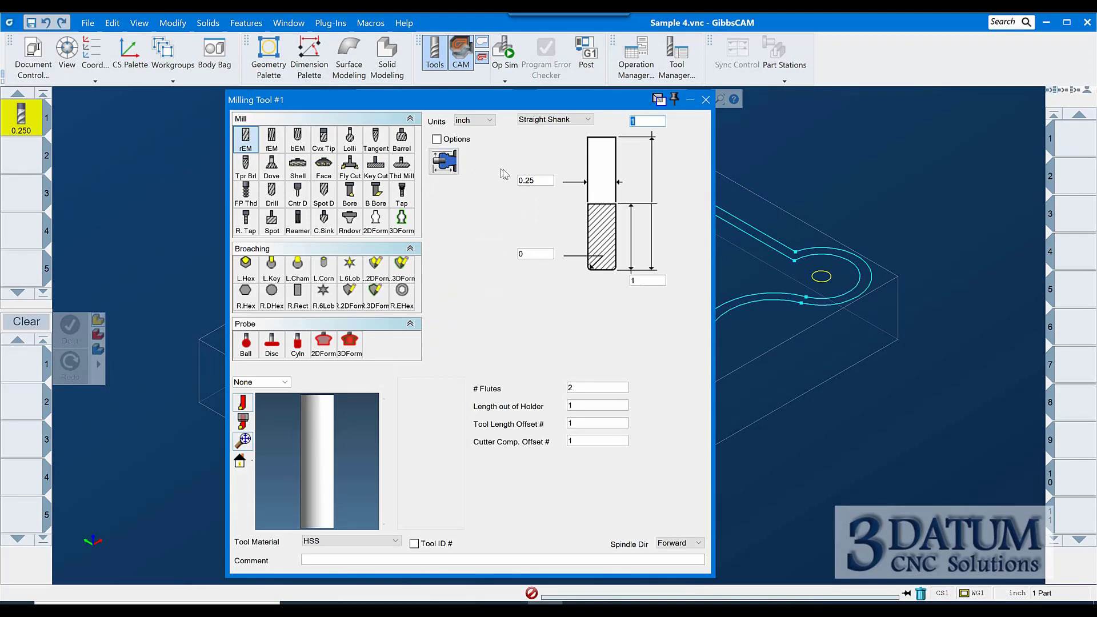
key(Tab)
text(.5)
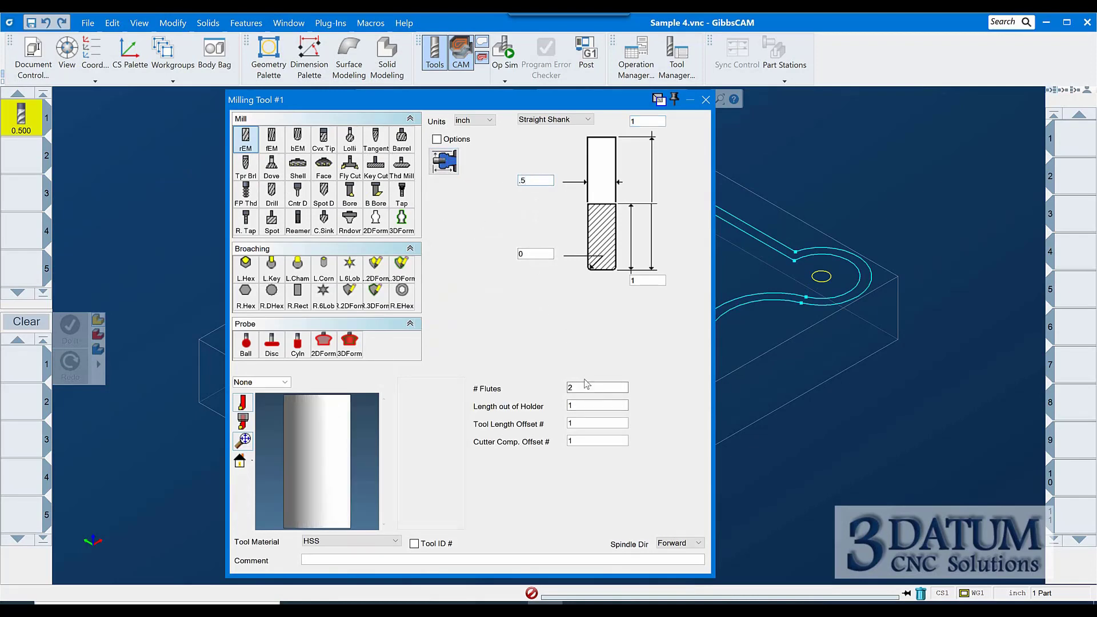
key(Tab)
click(348, 541)
click(343, 587)
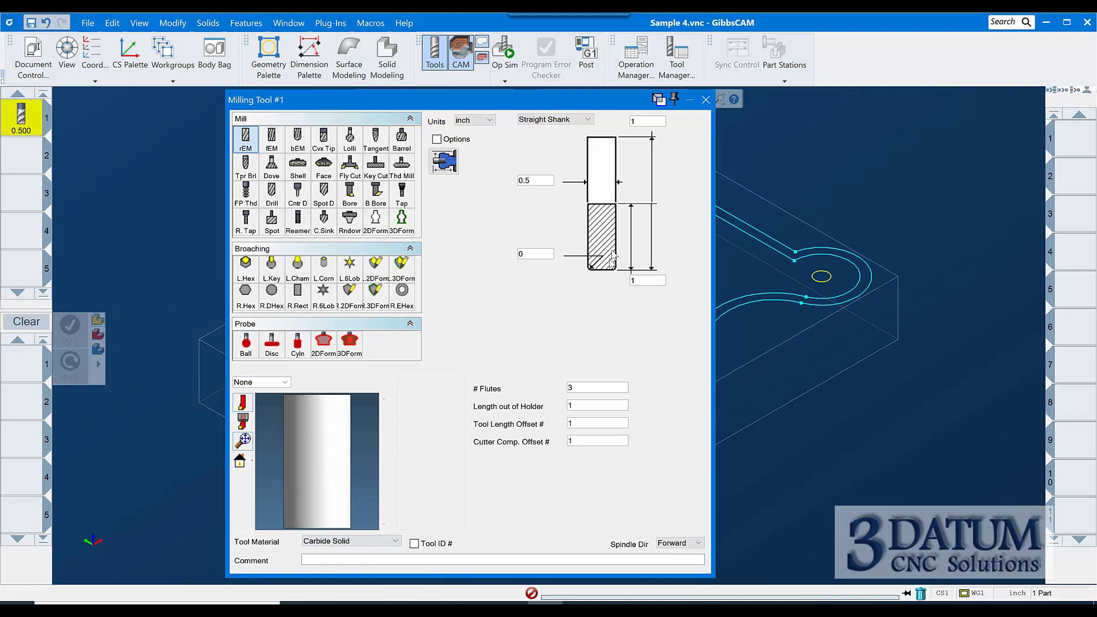
click(647, 280)
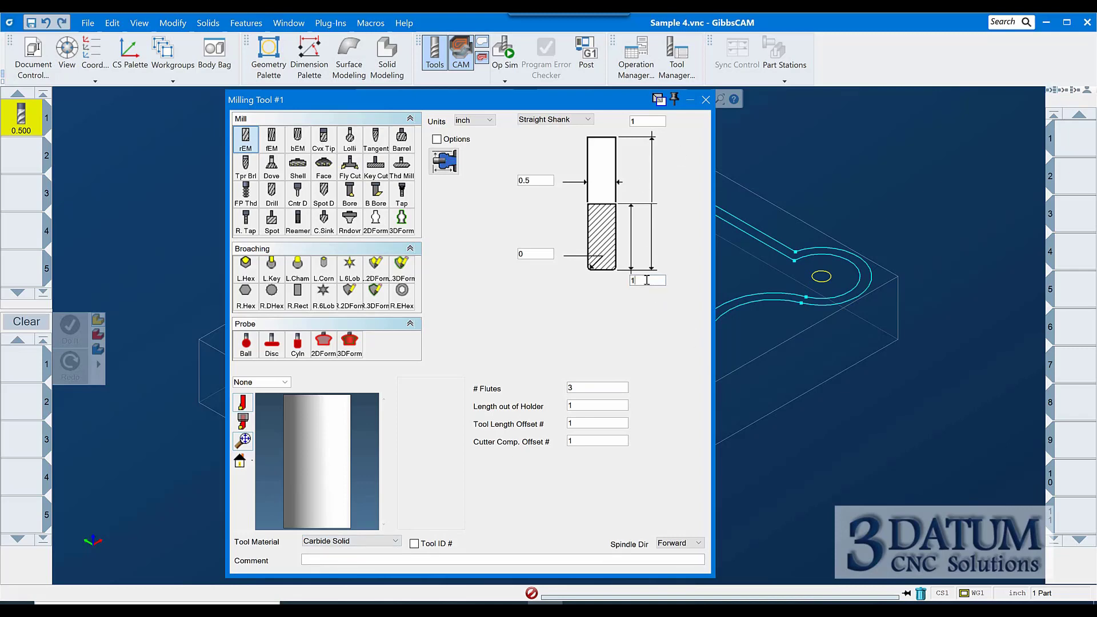
click(652, 123)
text(.25)
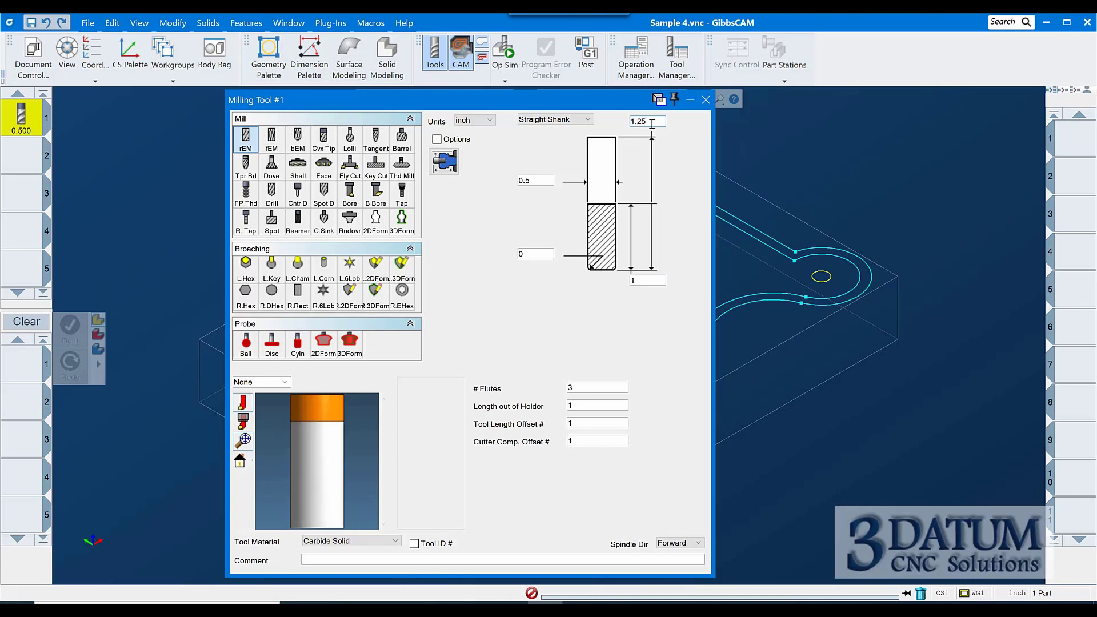
click(706, 100)
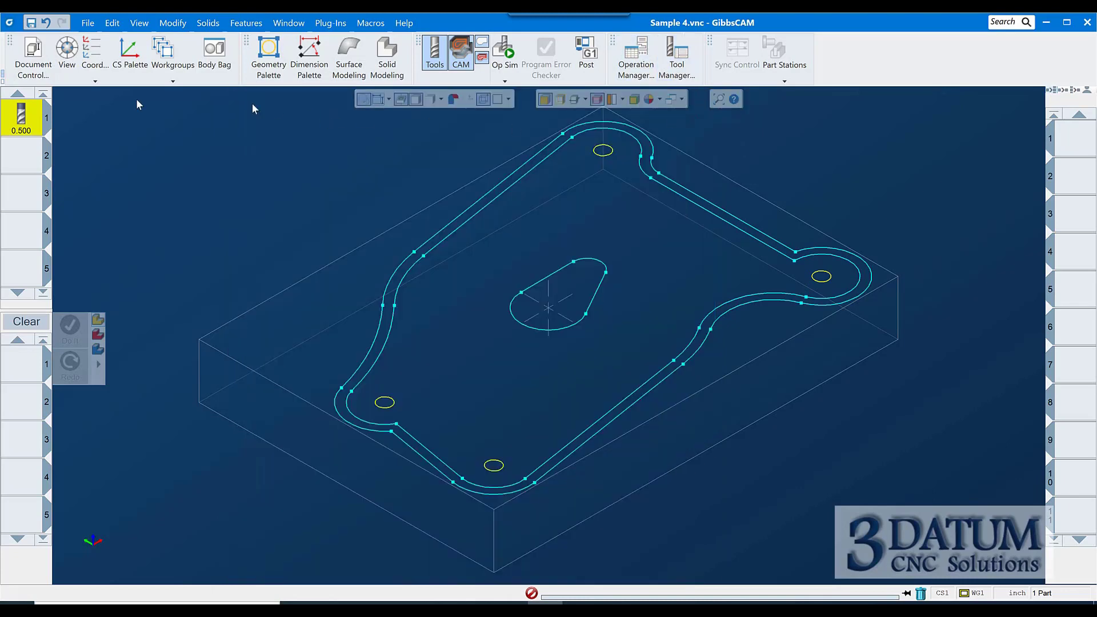
Step: Create tool 2 from tool 1 and make it a ball end mill
double_click(22, 164)
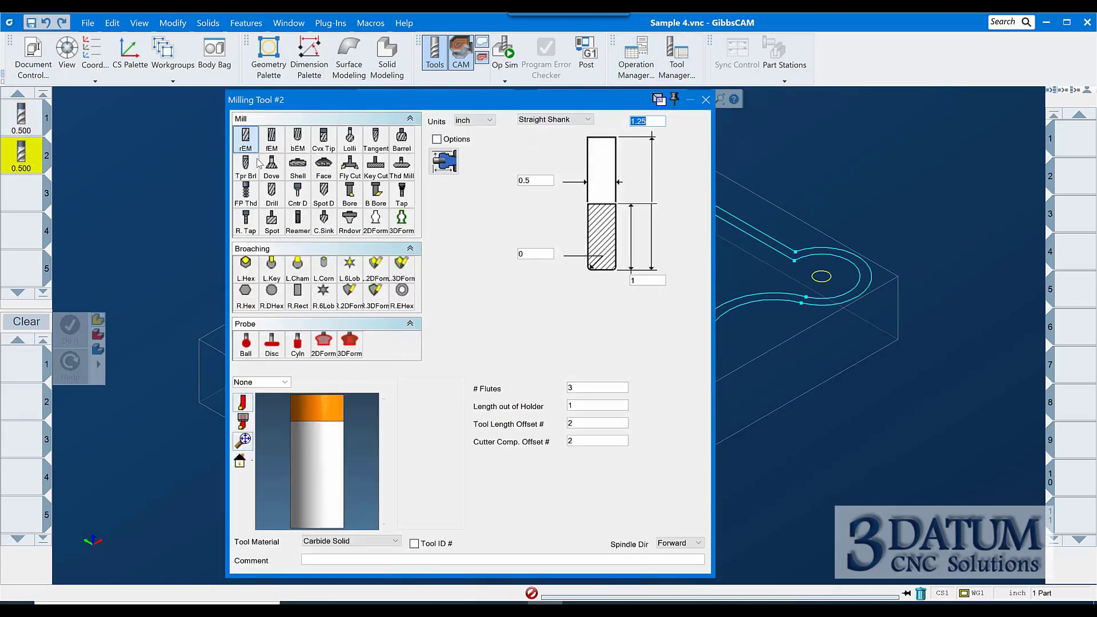
click(298, 137)
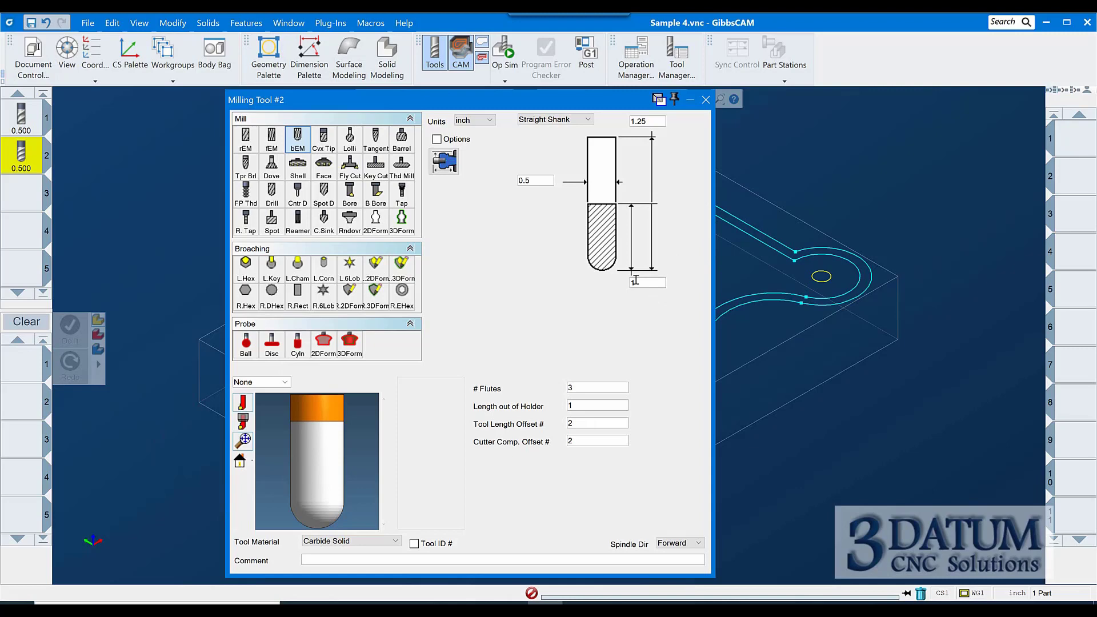
click(706, 100)
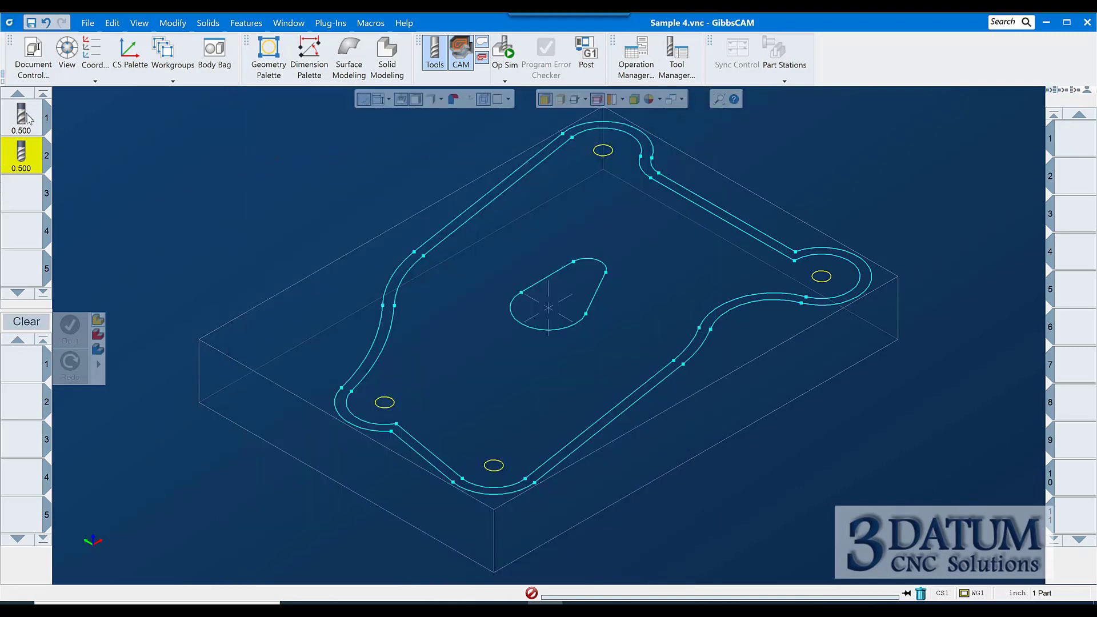
Step: Create a tool-1 Roughing process and start replacing its pocket and island stock values
drag(24, 117, 26, 360)
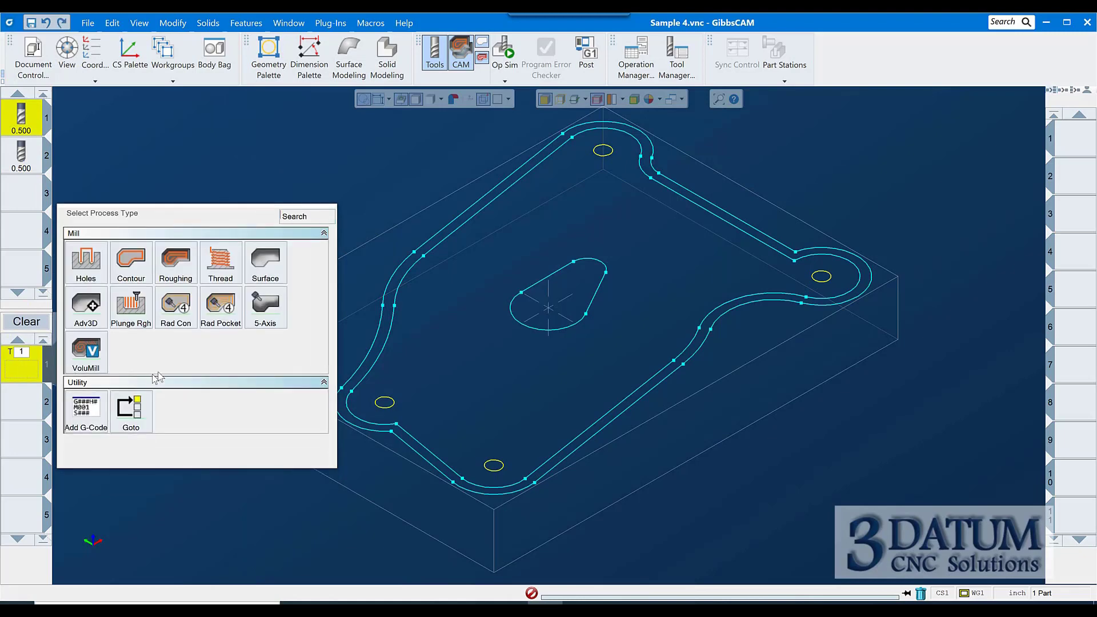
click(172, 280)
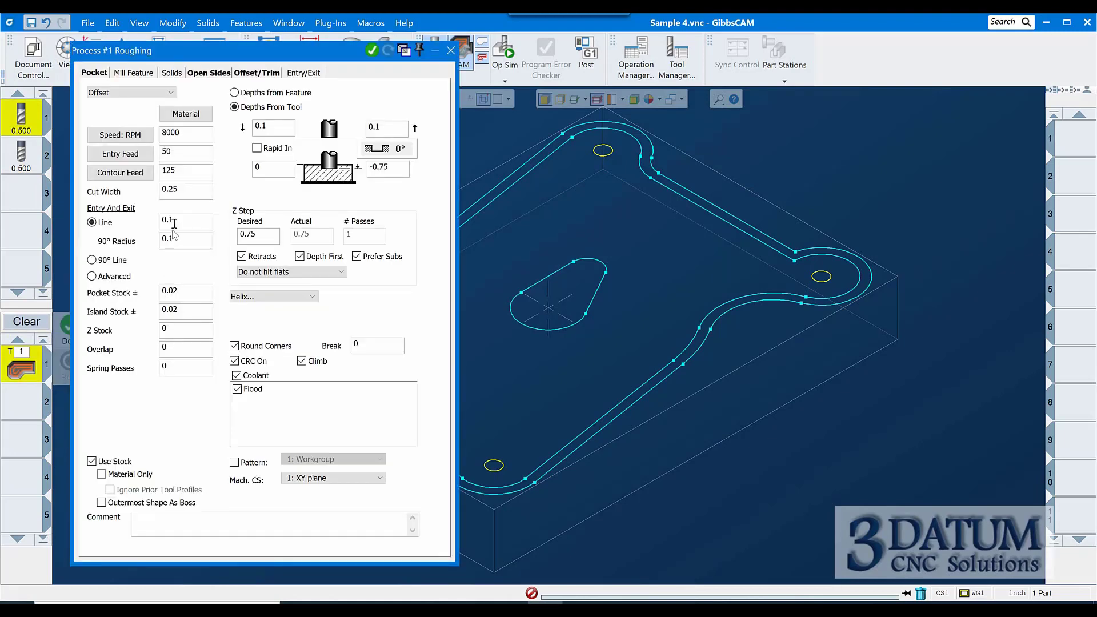
double_click(396, 170)
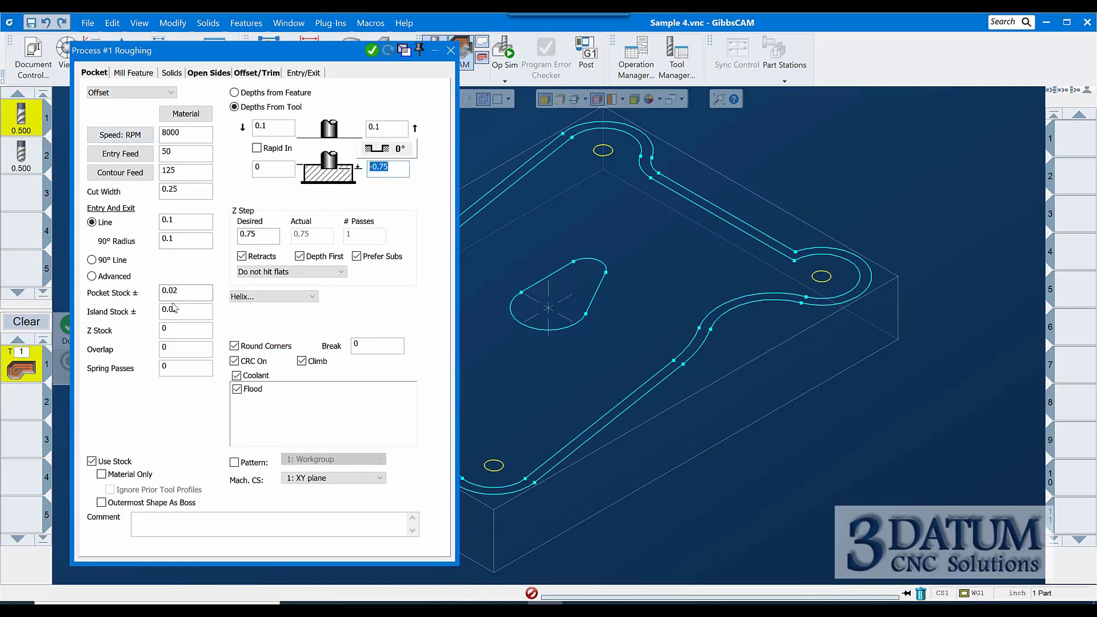
double_click(170, 310)
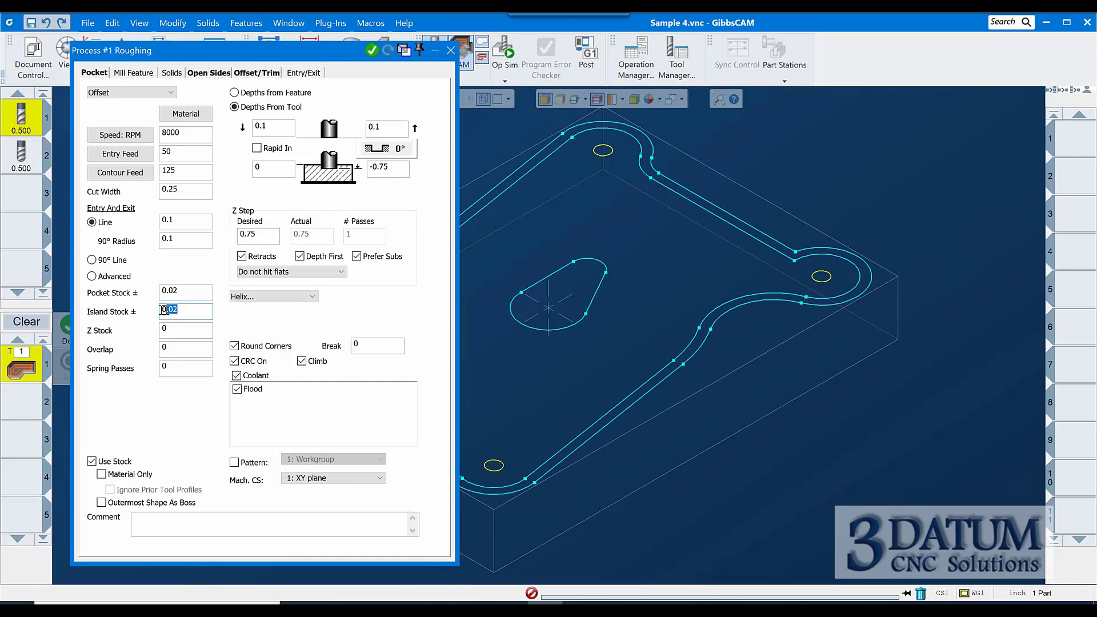
key(BackSpace)
text(.26)
double_click(189, 293)
text(.)
click(399, 169)
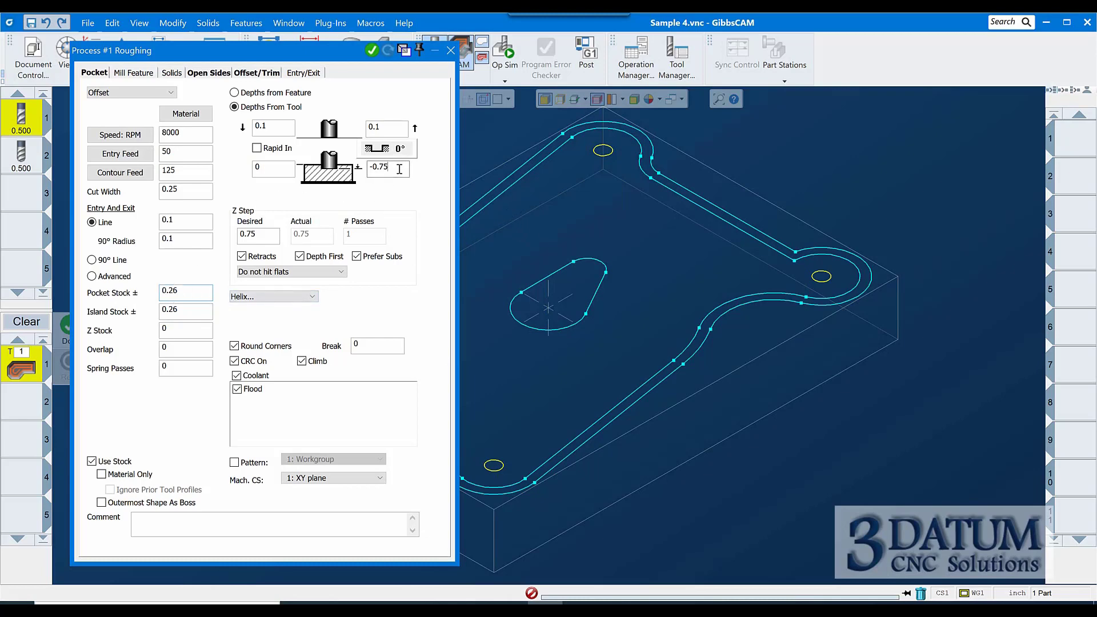
Step: Set Z stock to 0.25 and pocket and island stock to 0.015
double_click(159, 330)
text(.25)
drag(171, 292, 153, 292)
text(.015)
key(Tab)
text(.)
Step: Select the outer pocket boundary and the island contour for roughing
click(517, 210)
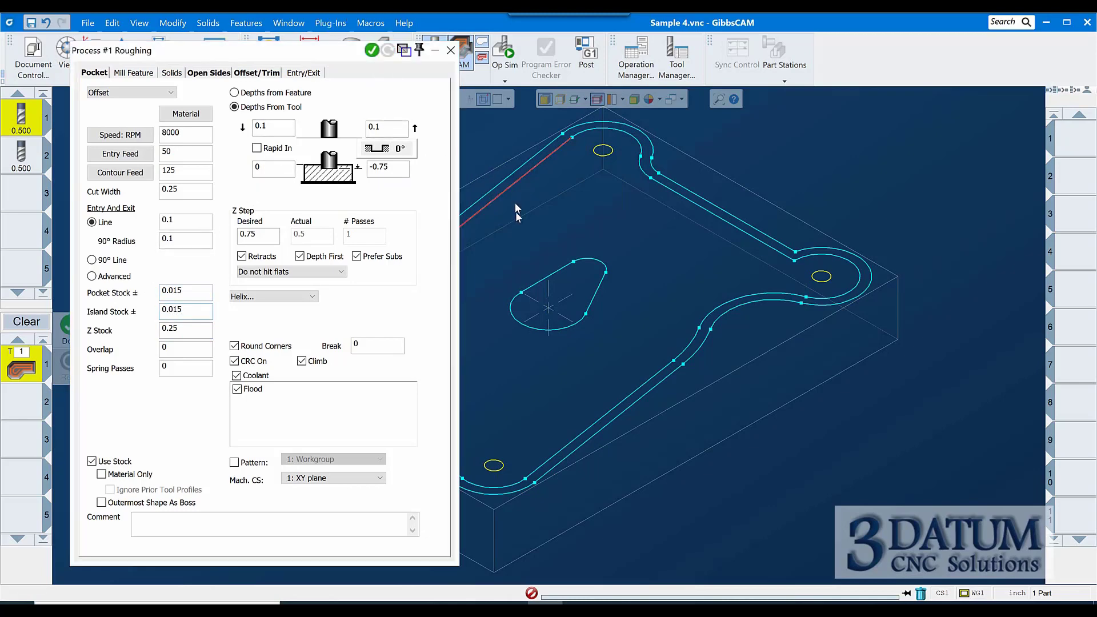
click(526, 287)
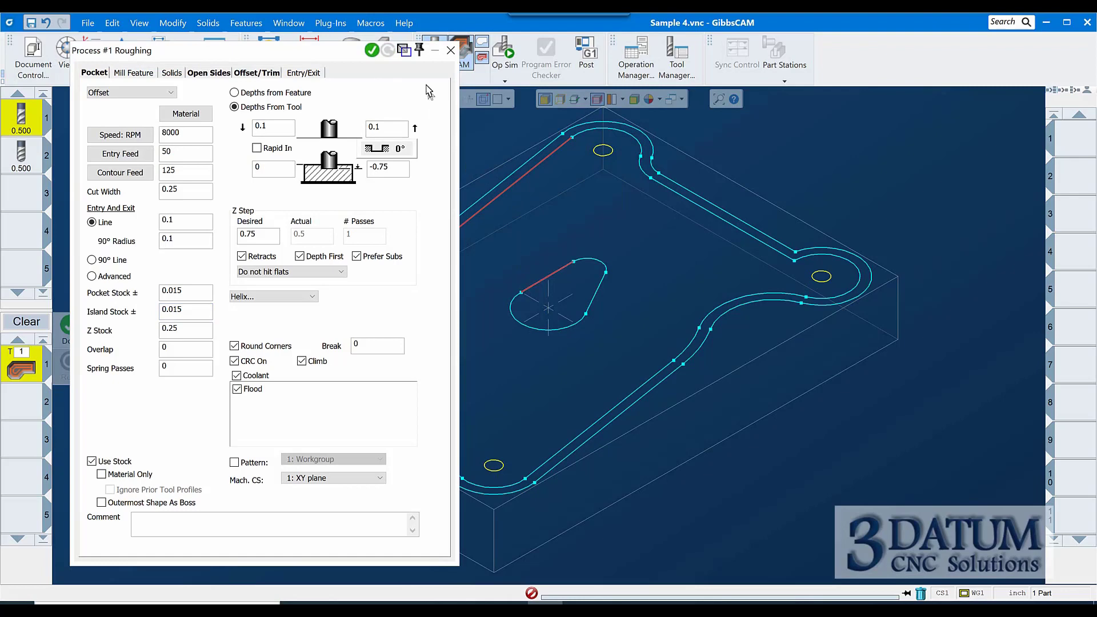
click(435, 50)
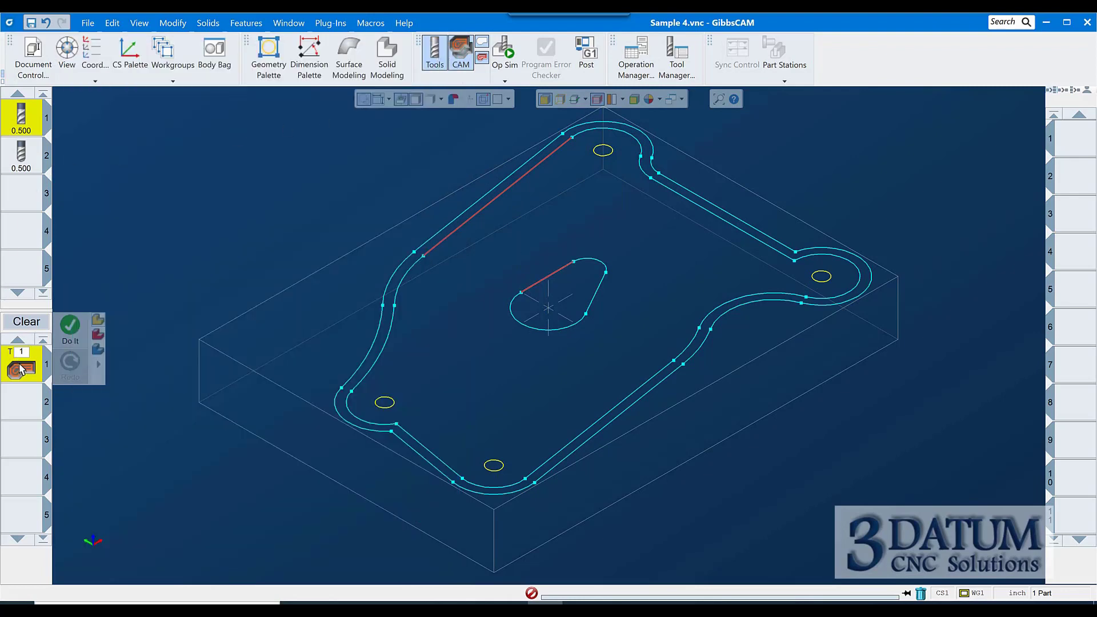
Step: Calculate the roughing toolpath and move the operation into the second slot
key(Return)
click(20, 406)
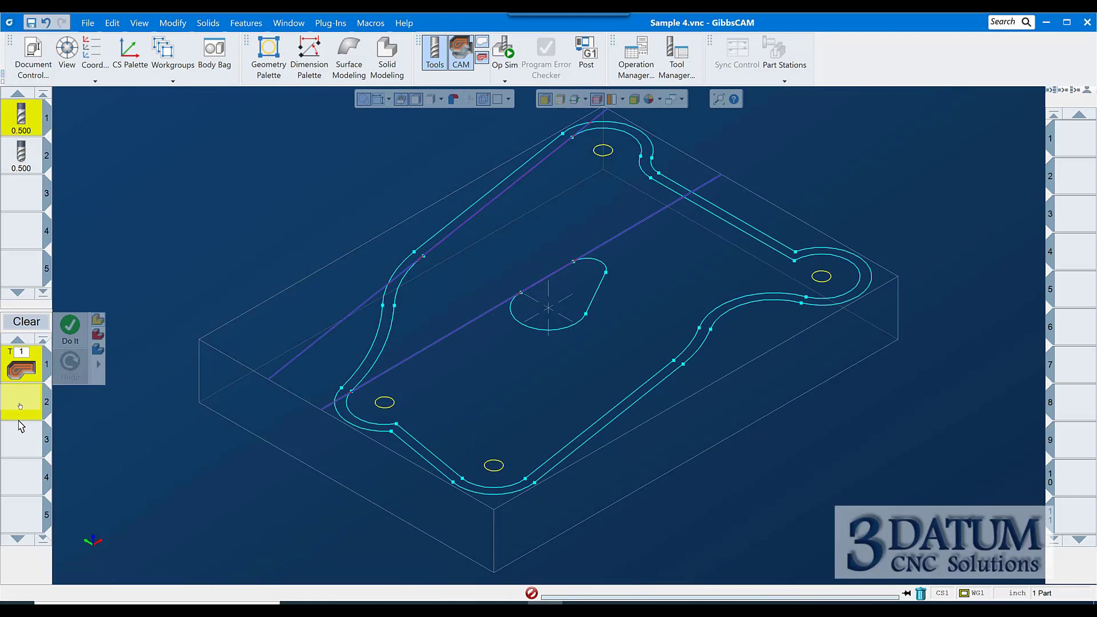
drag(21, 426, 21, 406)
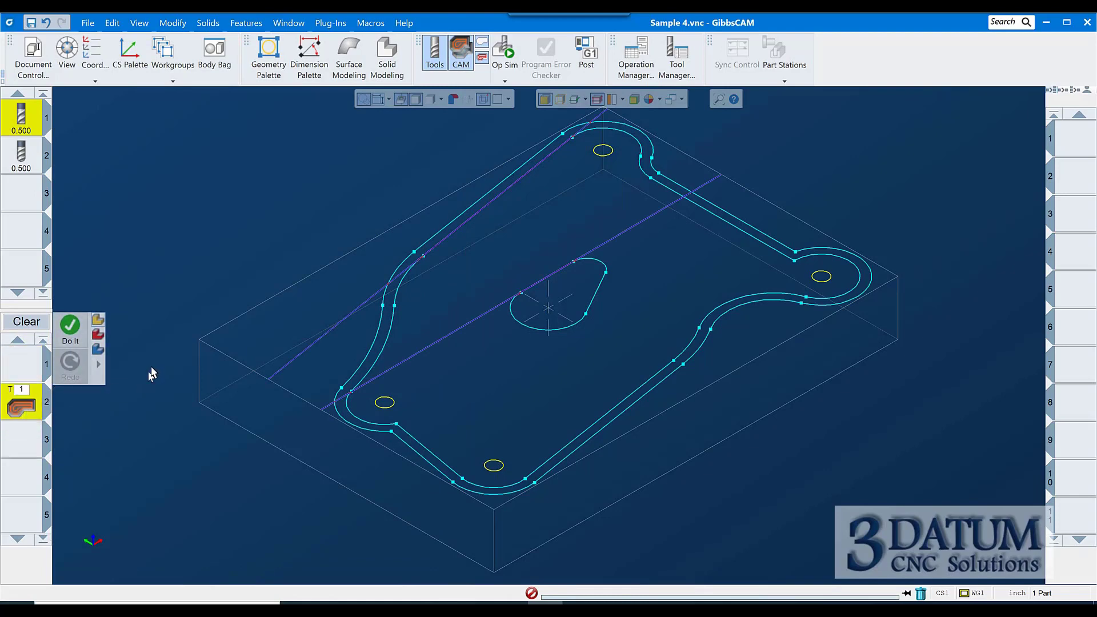
scroll(159, 360, down, 3)
scroll(160, 359, up, 2)
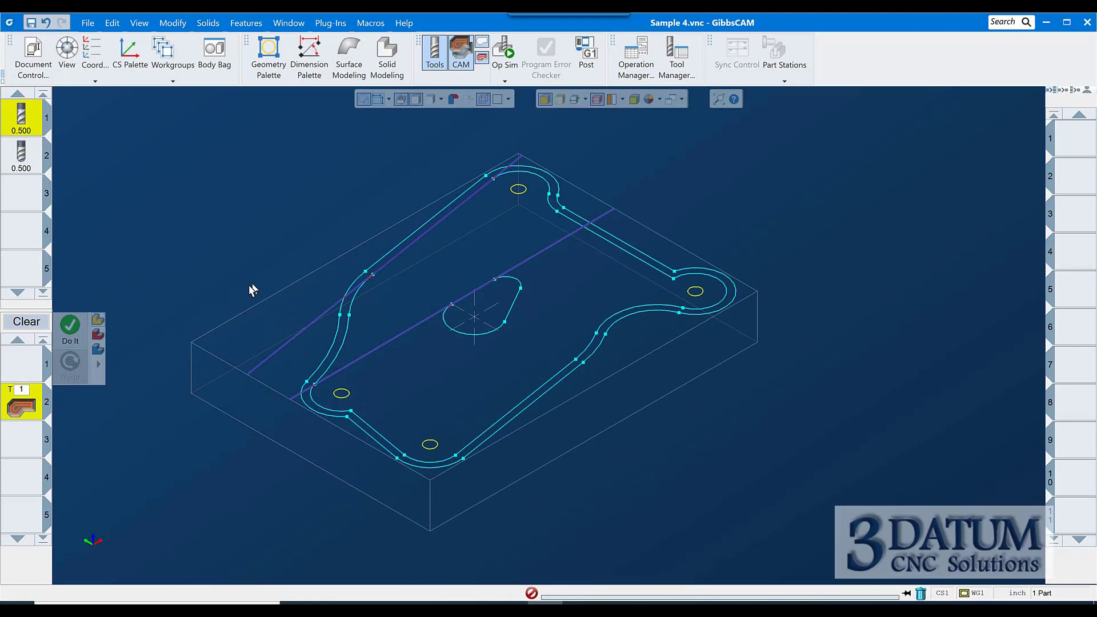
Step: Undo the operation move and select the second roughing operation
key(ctrl+z)
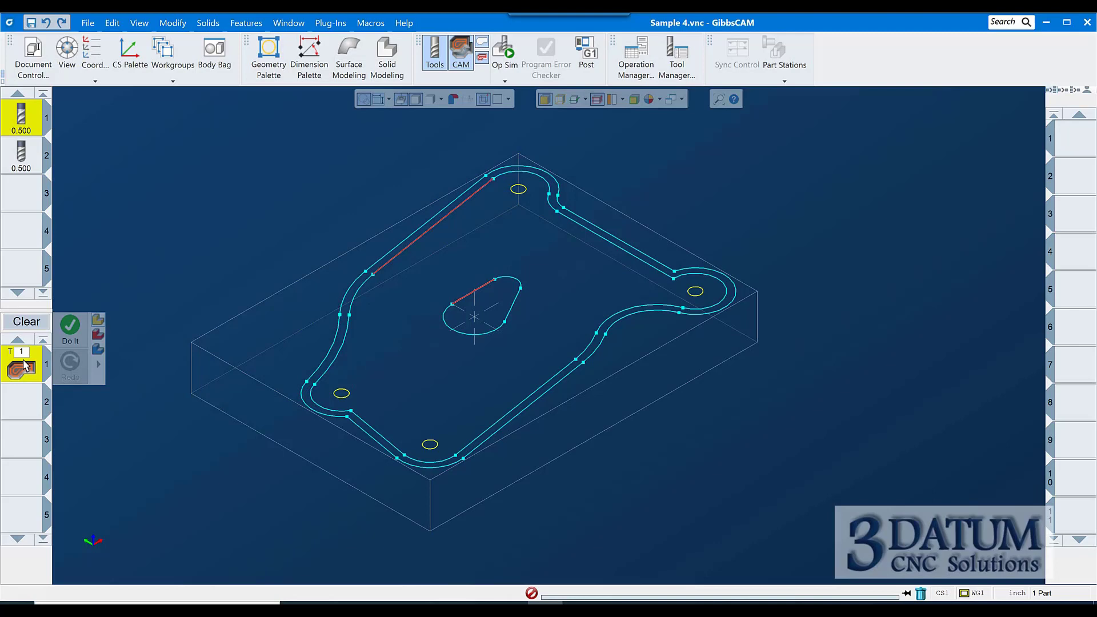
click(24, 396)
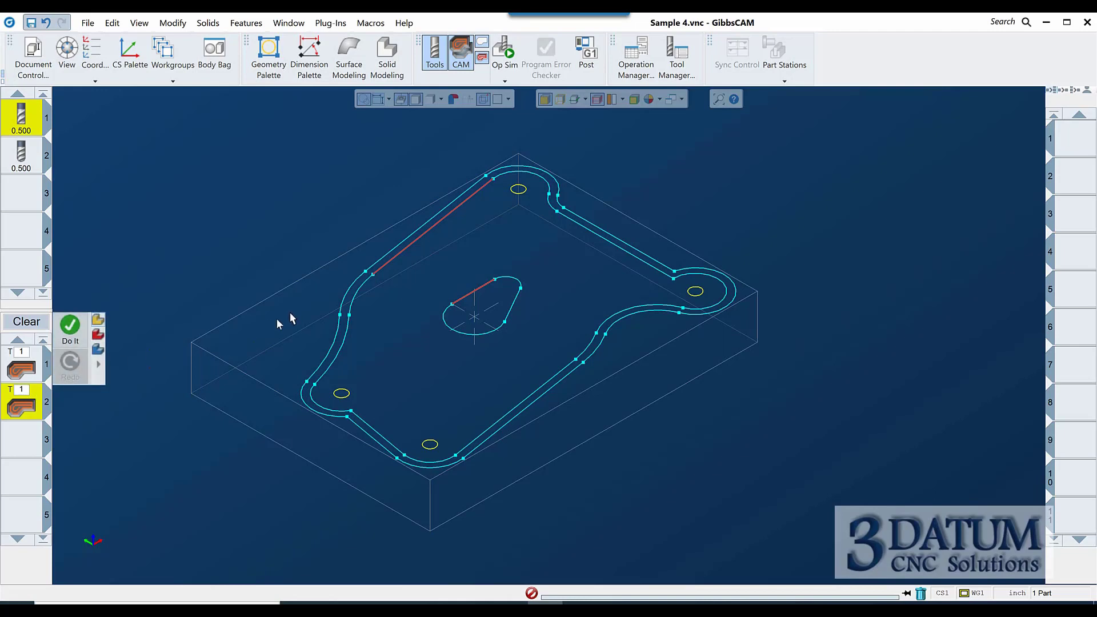
click(26, 372)
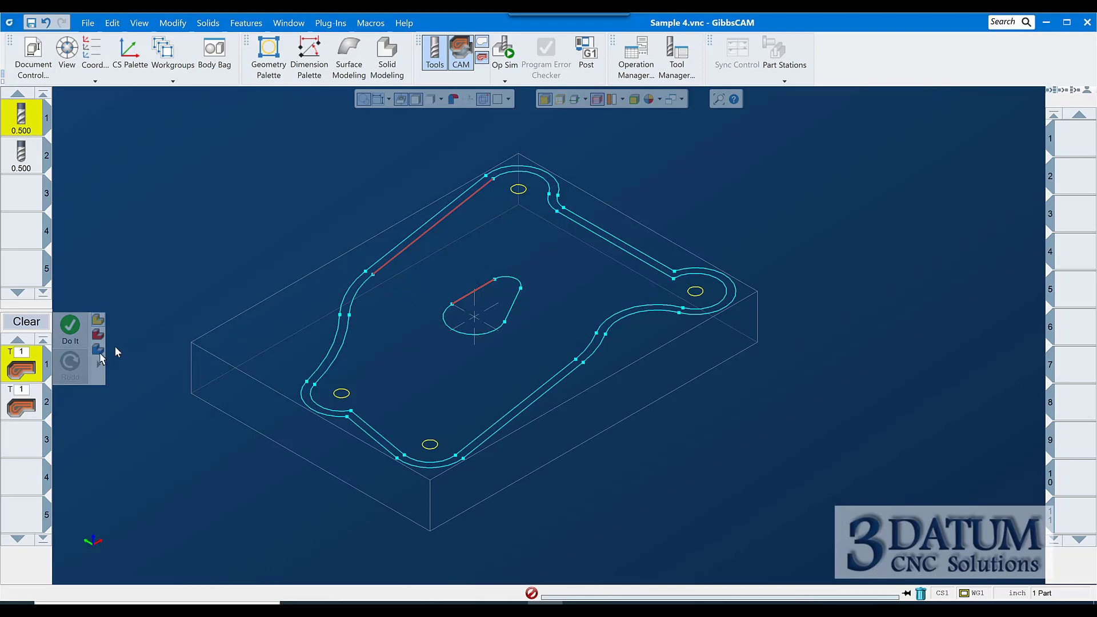
click(29, 407)
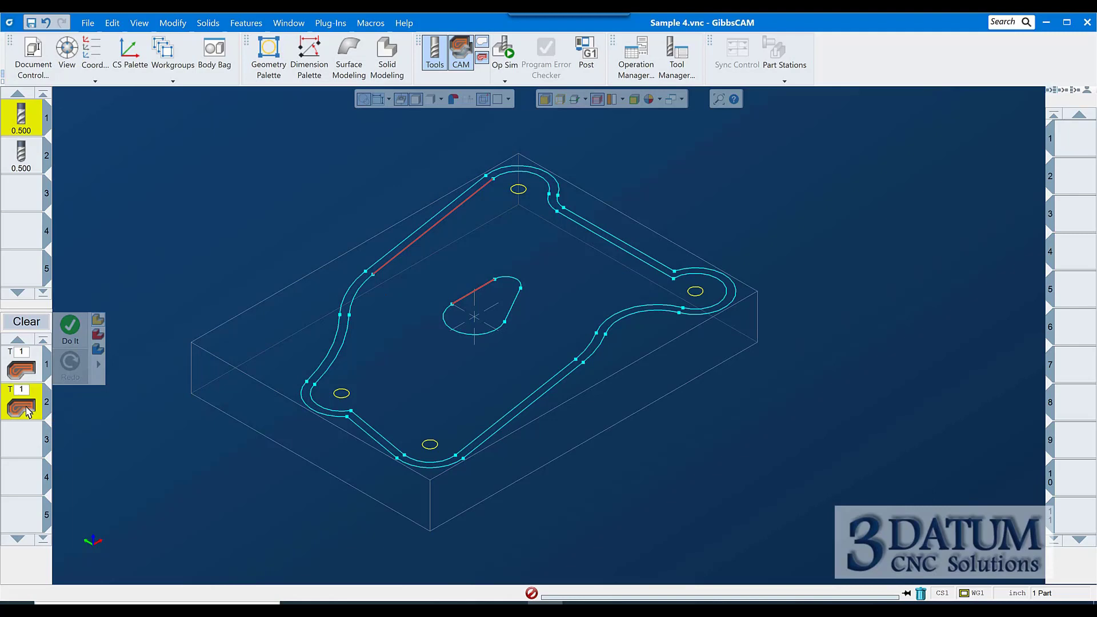
key(Tab)
key(Tab)
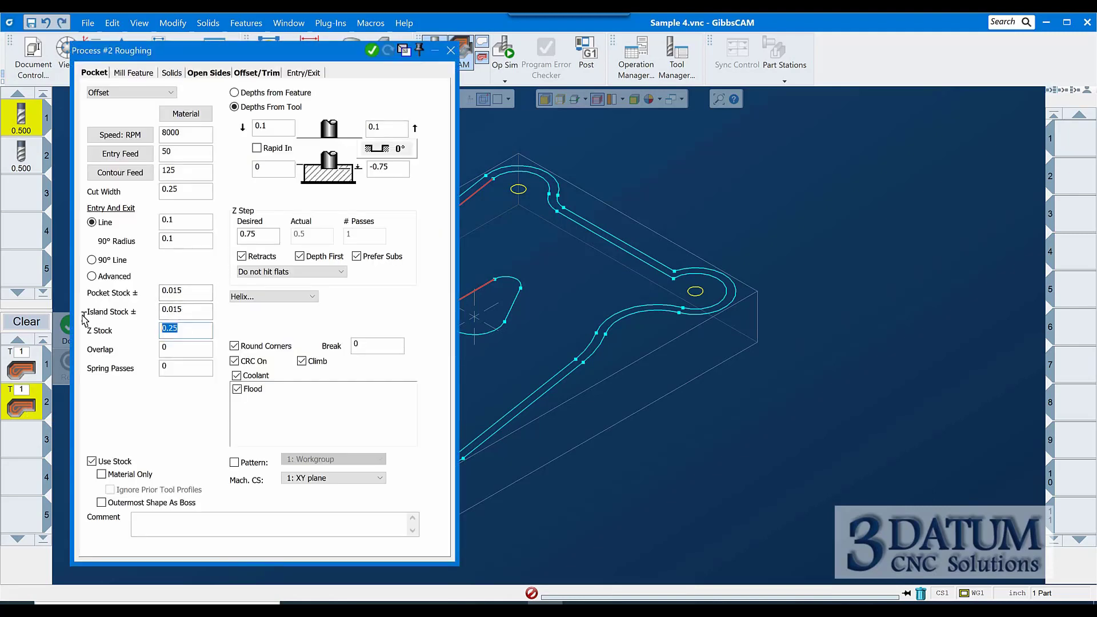
text(0)
double_click(186, 291)
text(.25)
double_click(200, 310)
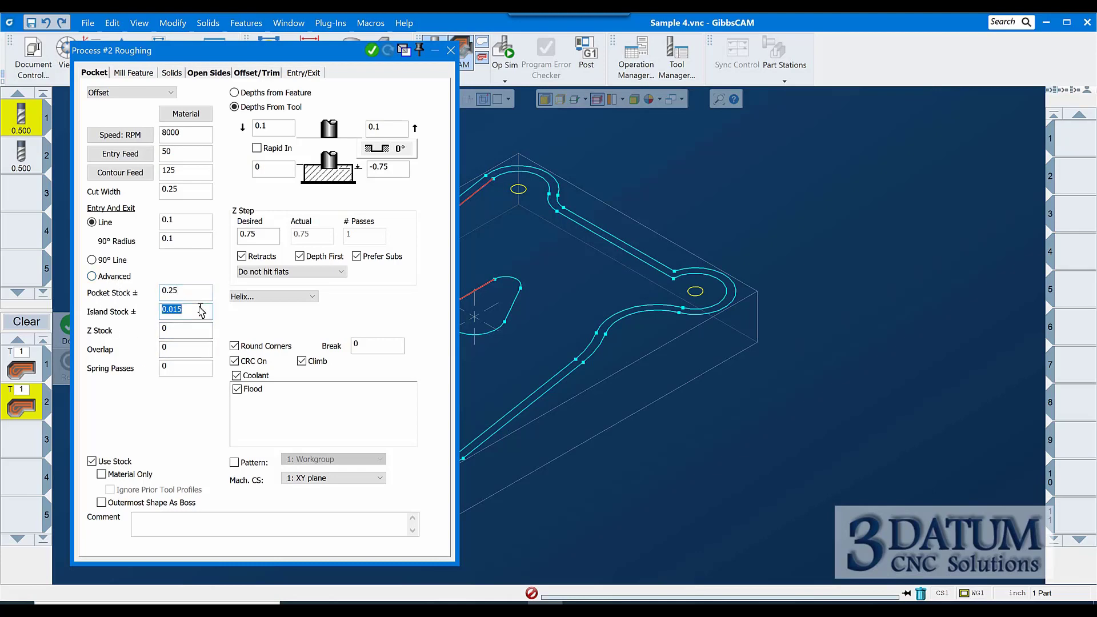
text(.25)
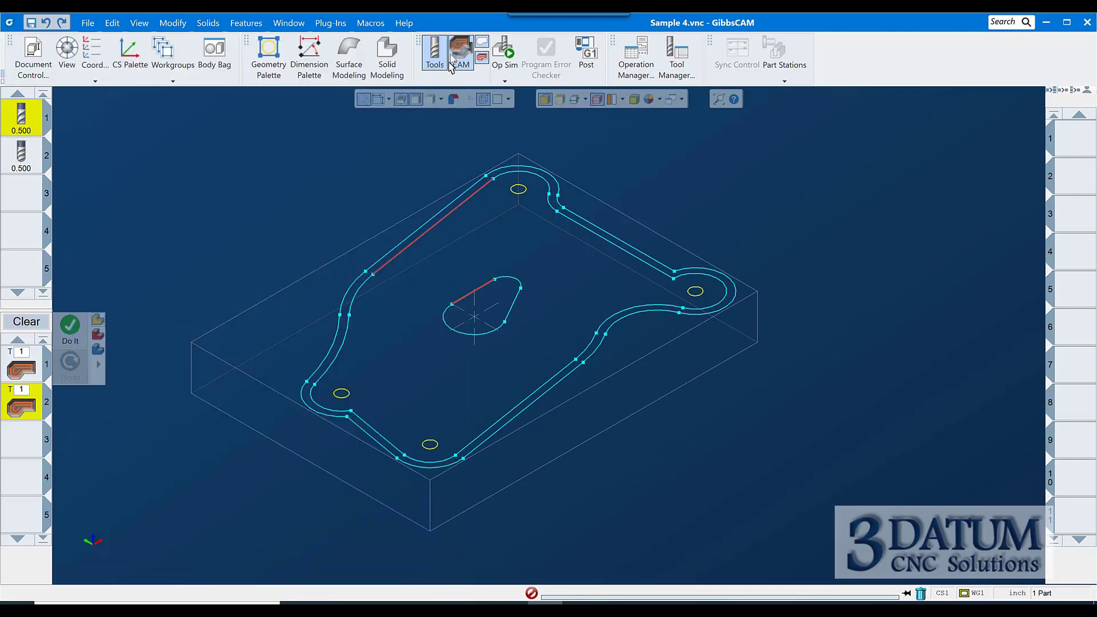
click(450, 50)
right_click(364, 179)
click(377, 143)
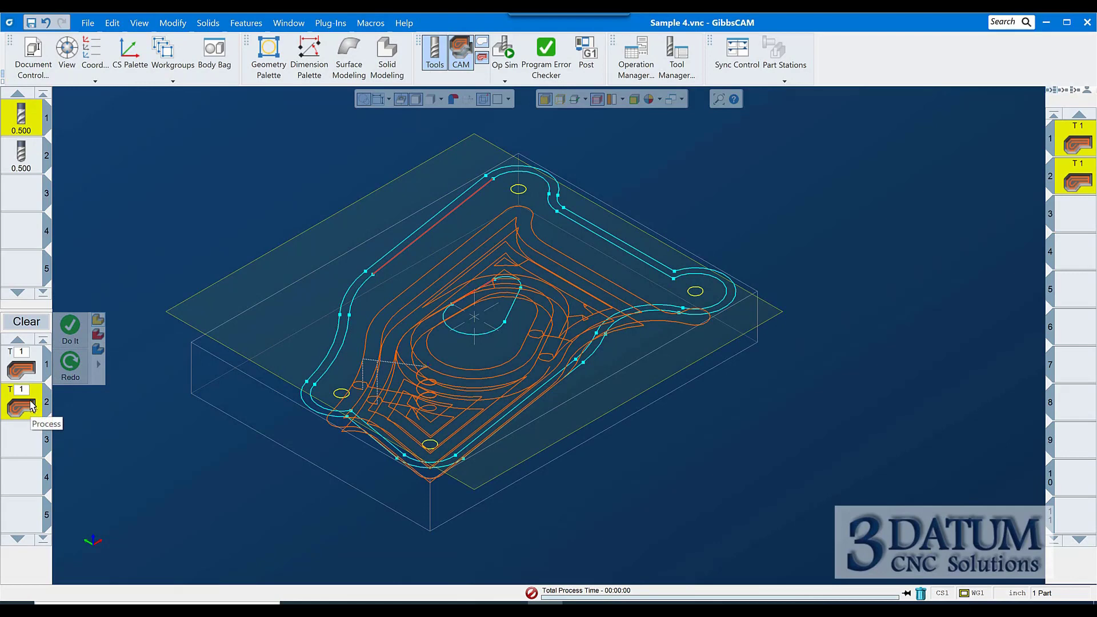
Step: Set process 2's Z step to 0.25 and bottom depth to -0.5, then redo its toolpath
double_click(21, 406)
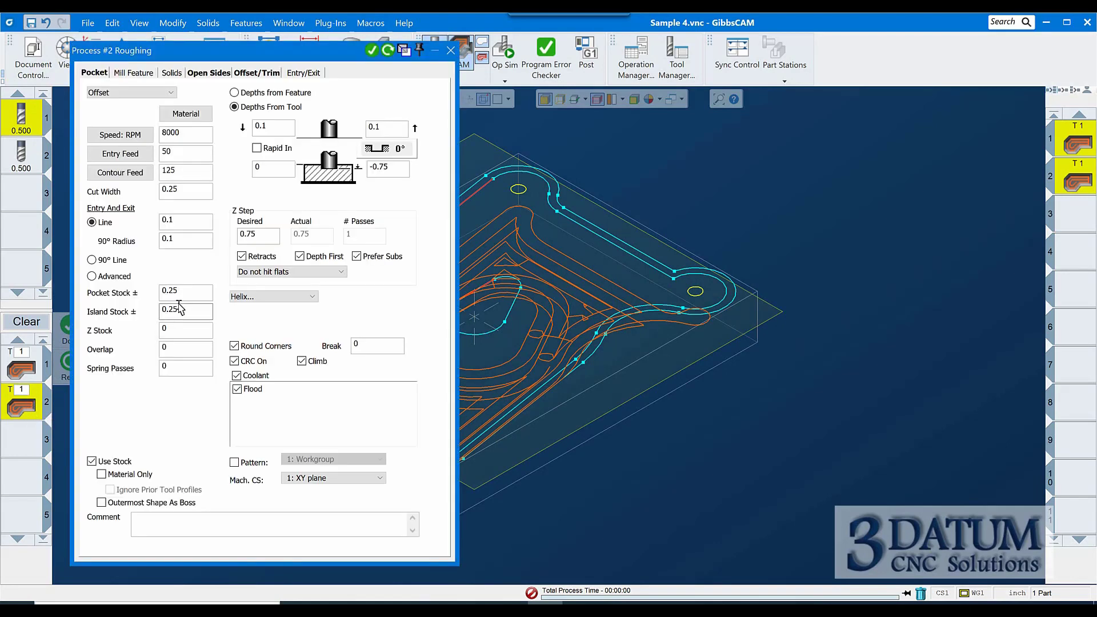
double_click(264, 235)
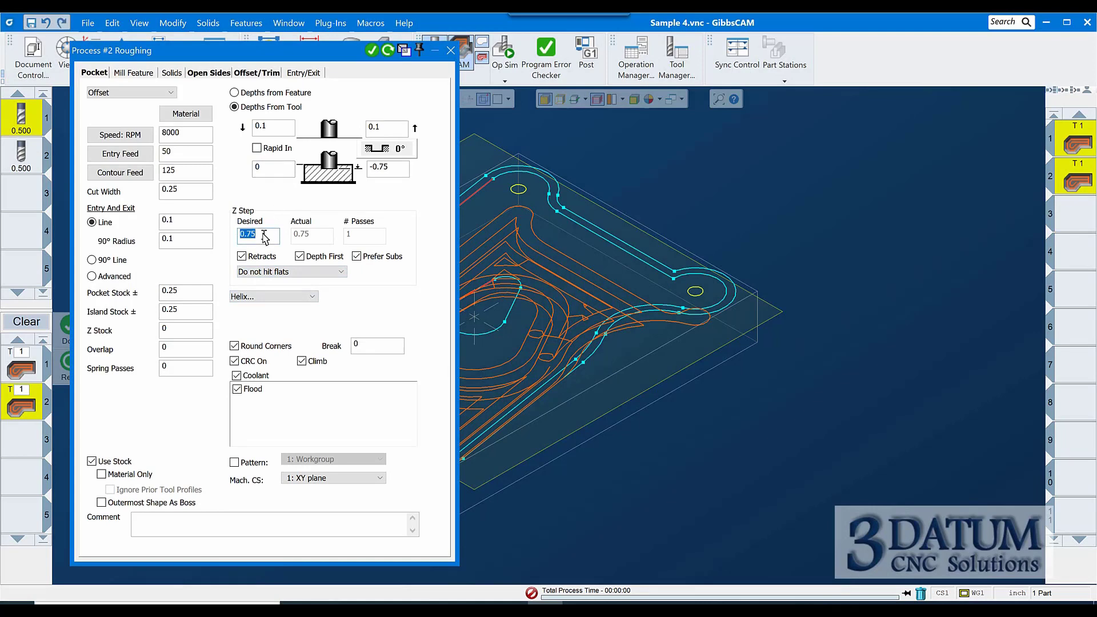
double_click(275, 169)
click(388, 51)
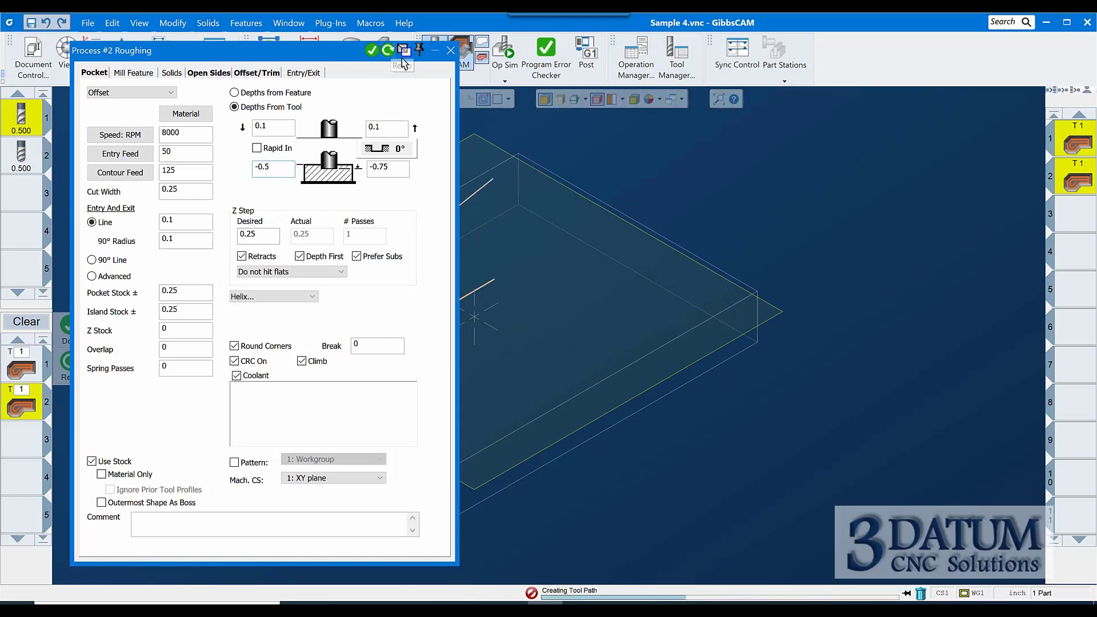
click(450, 51)
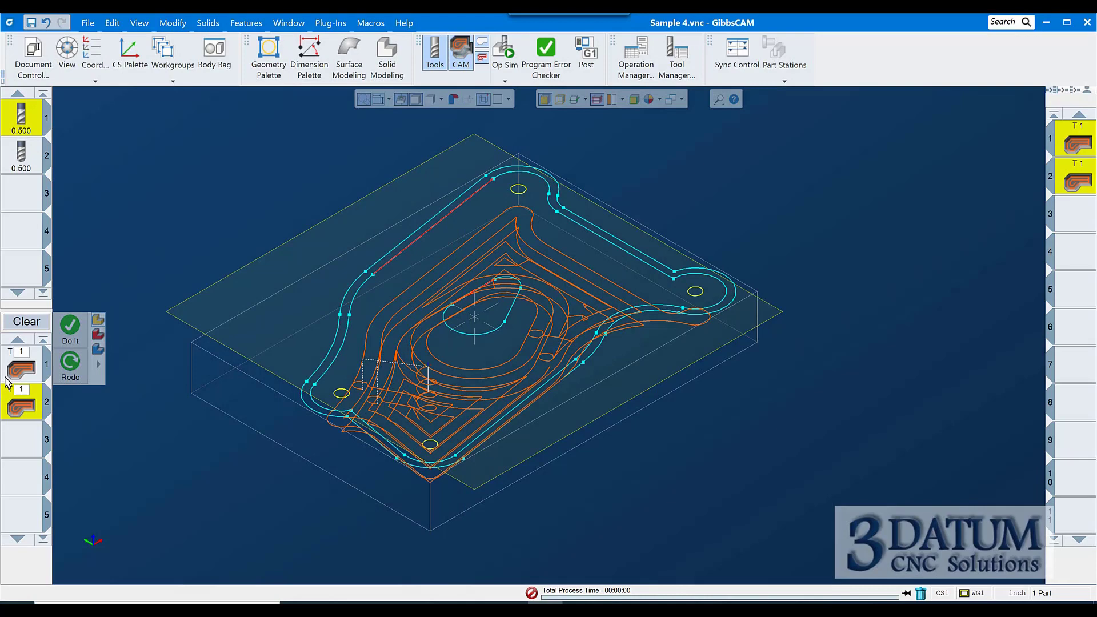
Step: Give roughing process 1 a Helix entry with Z SP 0.01, max cut 0.08, slope 0.06
click(14, 375)
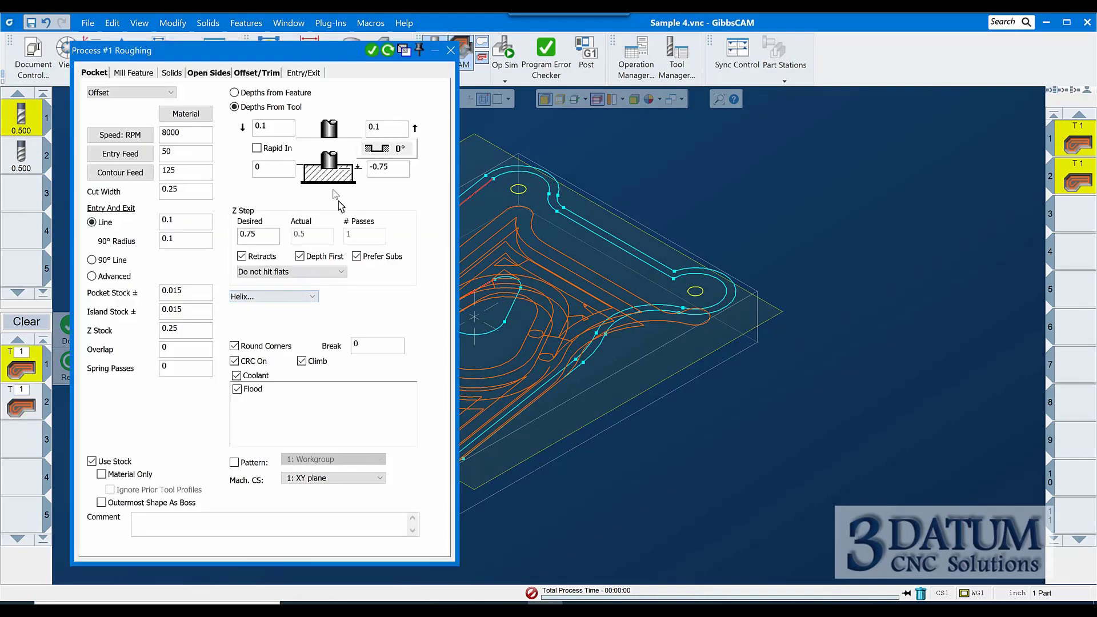
click(288, 297)
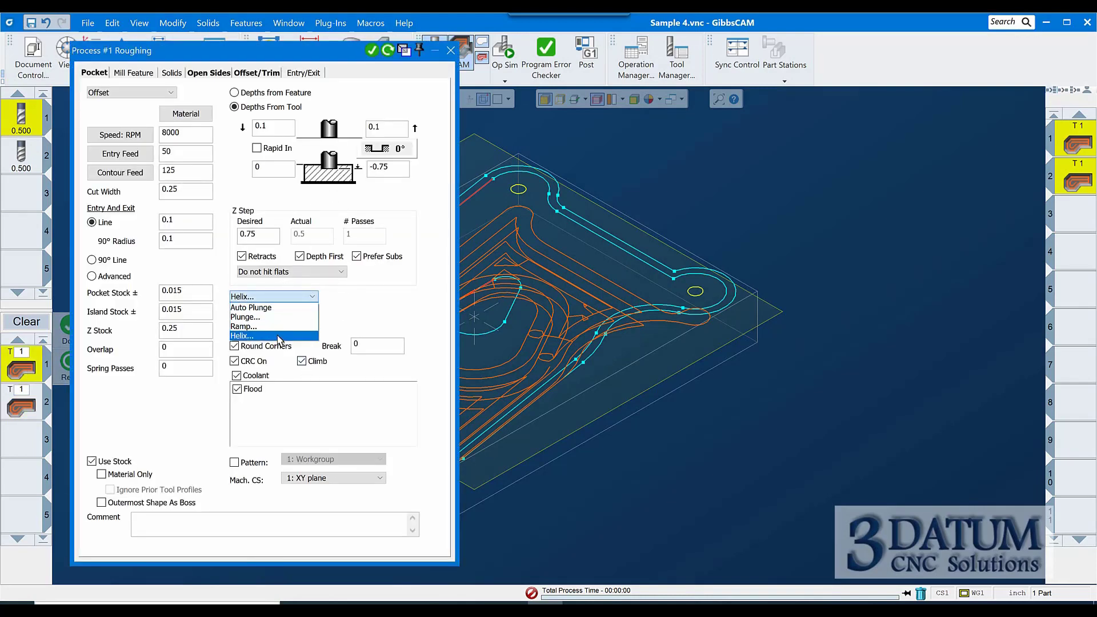
click(280, 338)
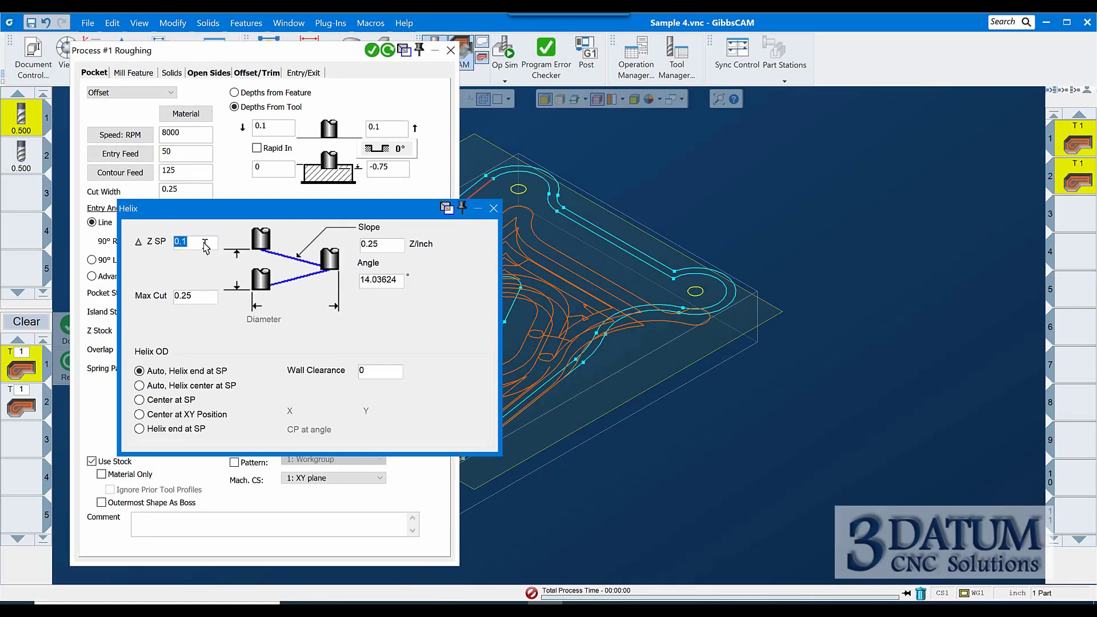
text(.01)
key(Tab)
text(.08)
double_click(387, 245)
text(.)
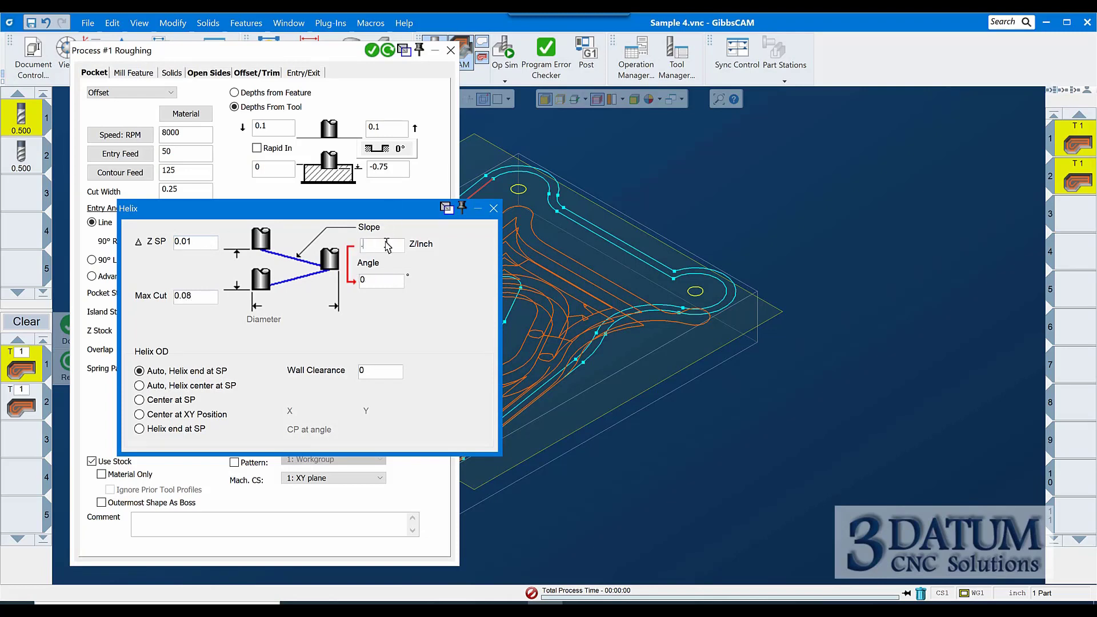
text(06)
click(494, 208)
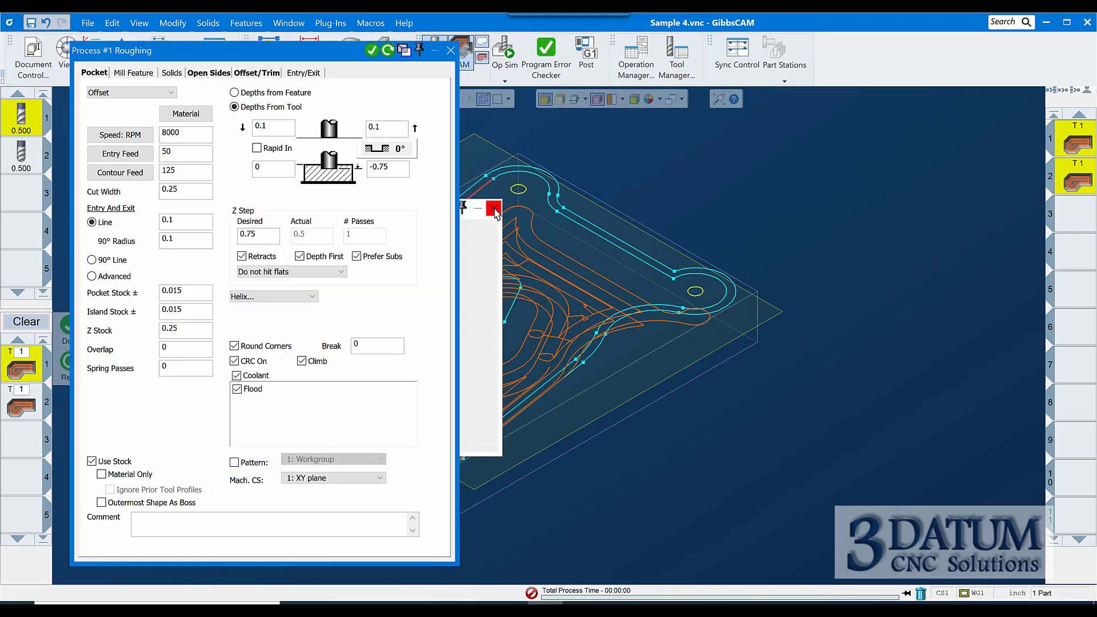
Step: Set process 2's entry to Helix: Z SP 0.01, max cut 0.08, slope 0.06, clearance 0.0625
click(7, 415)
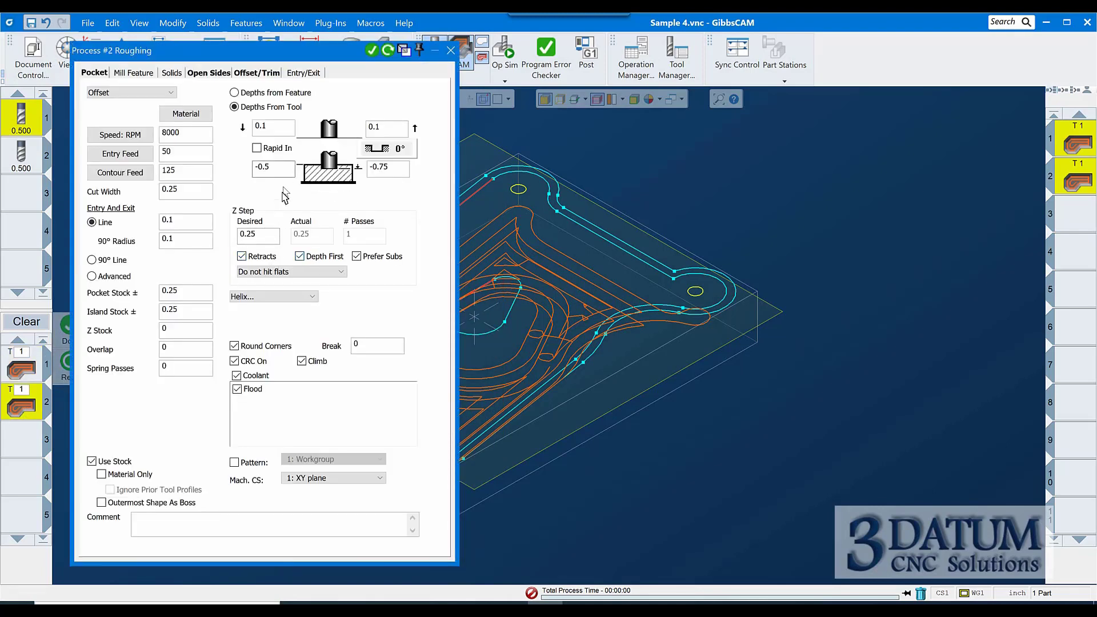
click(268, 296)
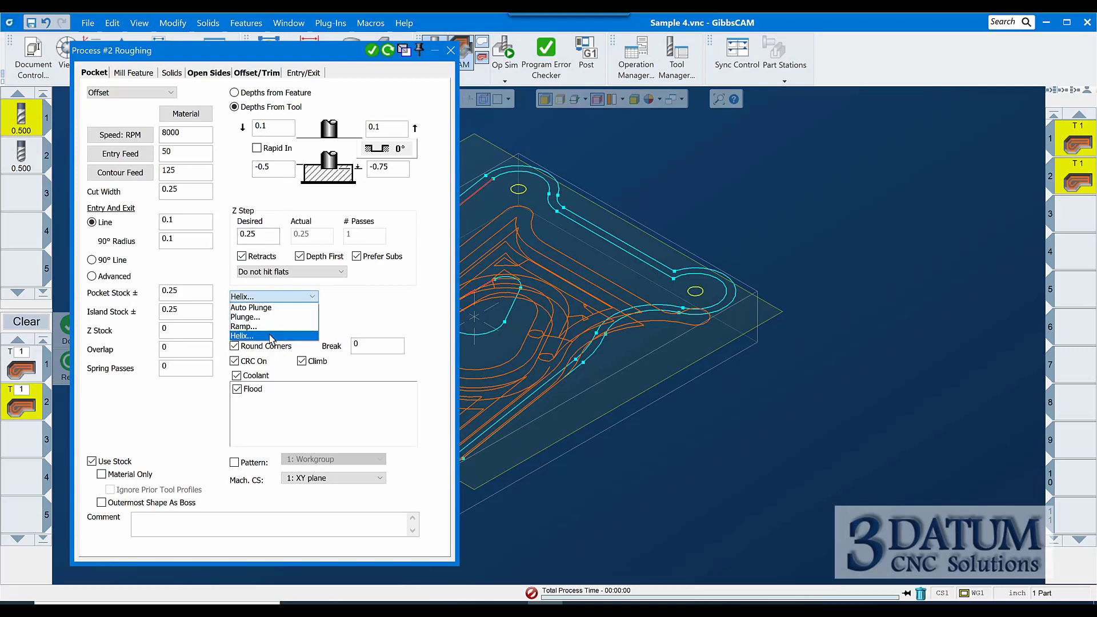
click(269, 339)
text(.)
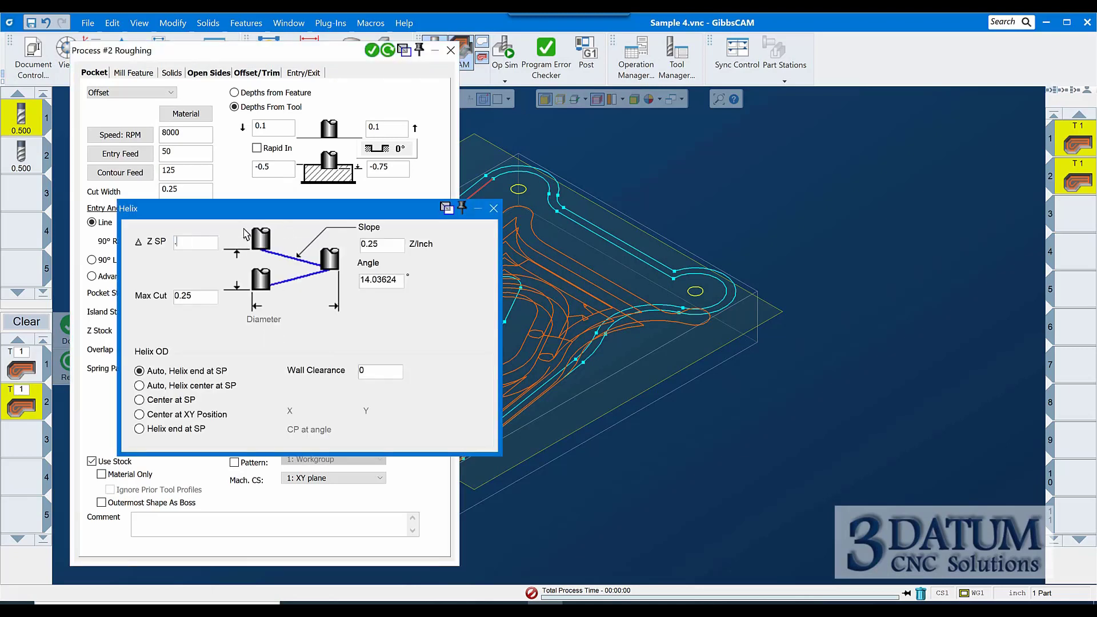
text(01)
key(Tab)
text(0.08)
key(Tab)
text(0.06)
key(Tab)
key(Tab)
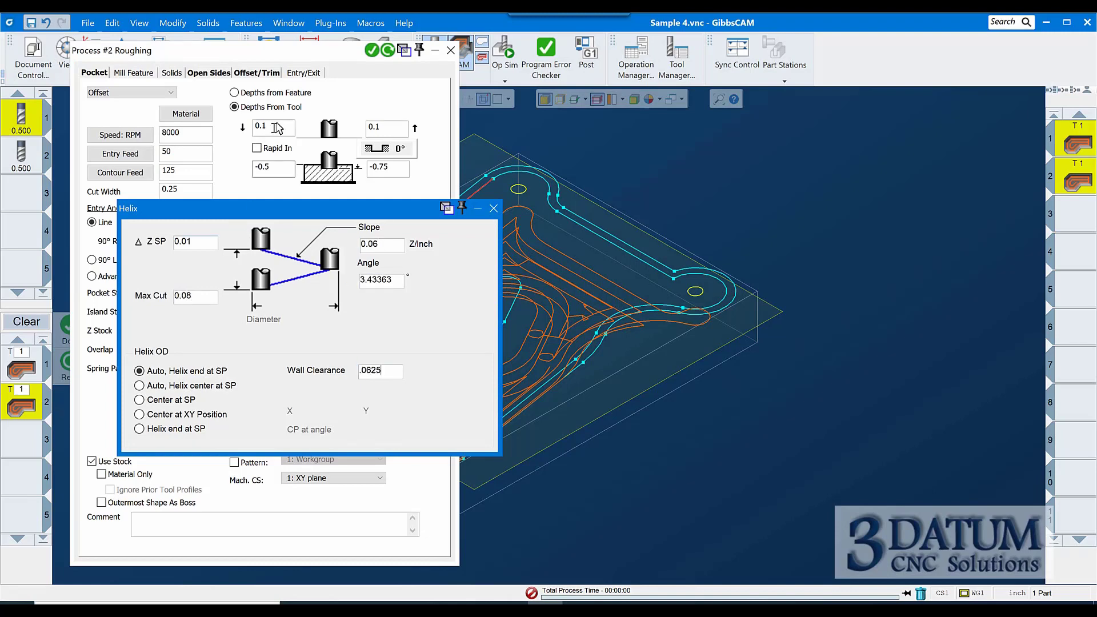
click(494, 208)
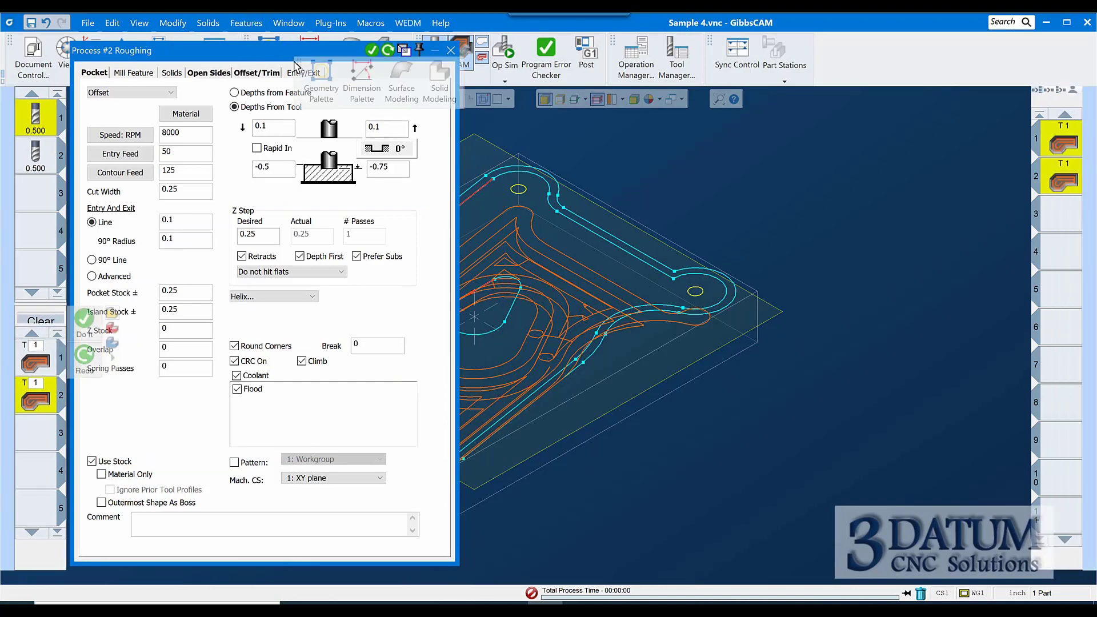
Step: Redo the second roughing toolpath with its helix entry and re-dock the CAD palette
drag(245, 43, 832, 79)
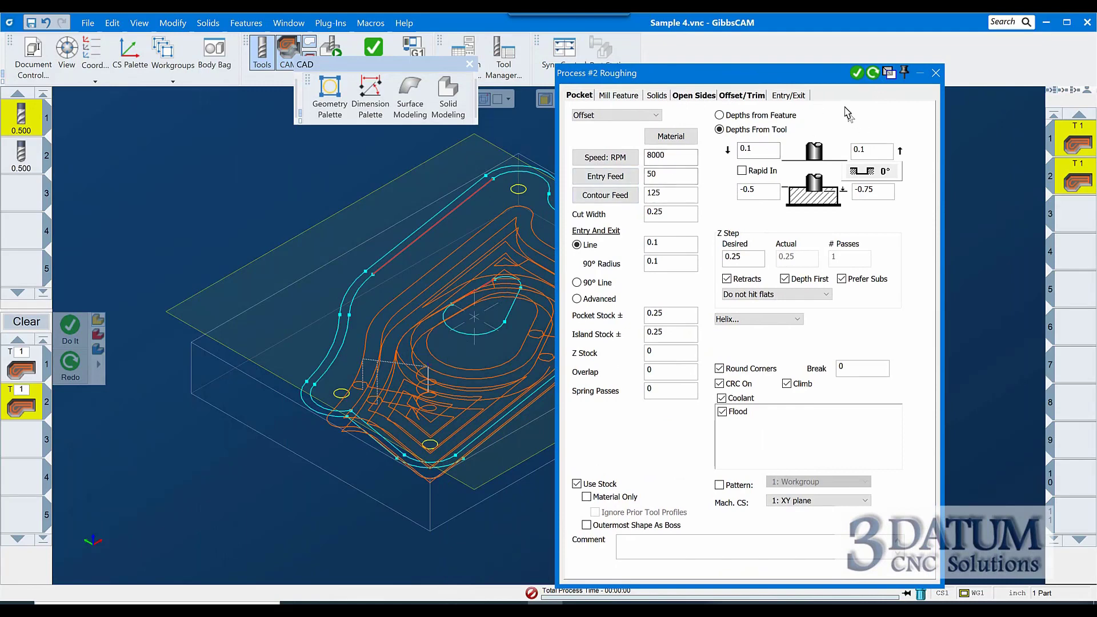
click(872, 73)
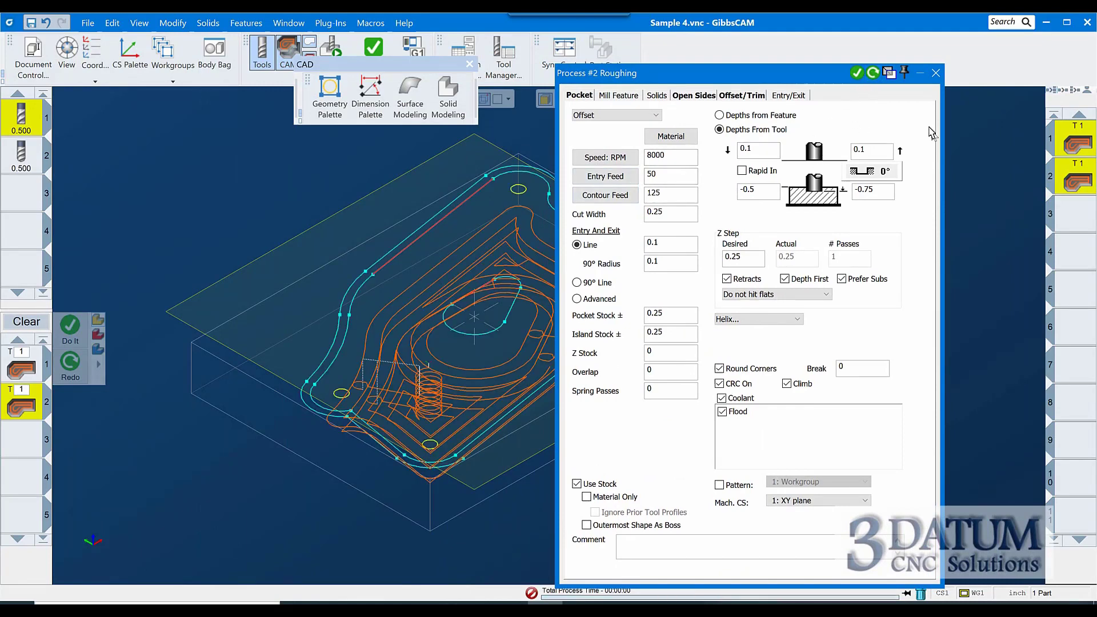
click(935, 73)
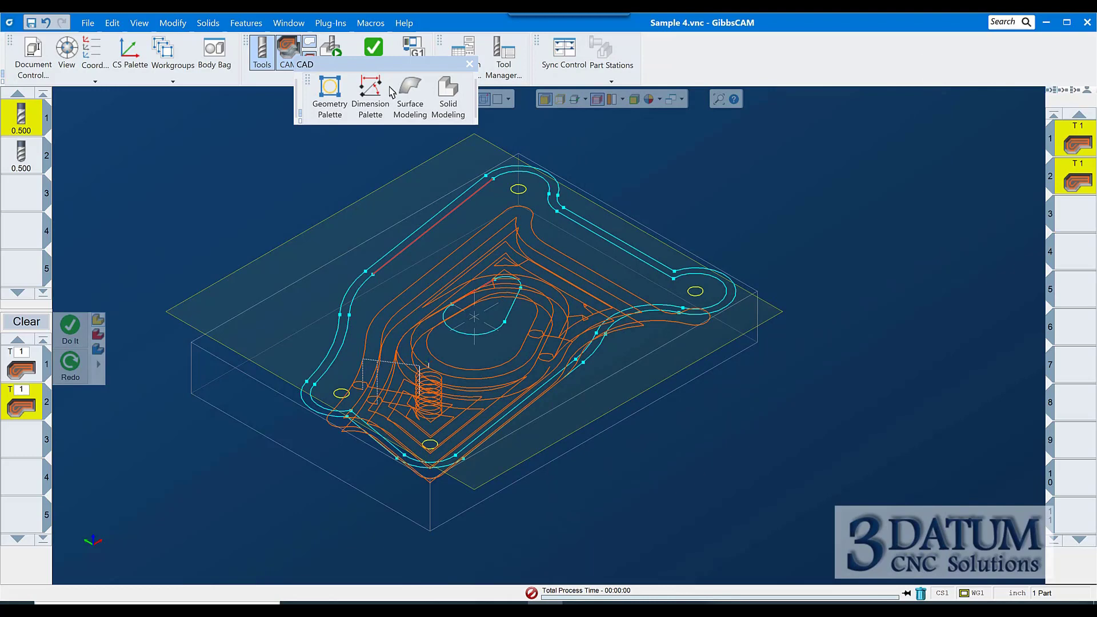
drag(404, 68, 404, 73)
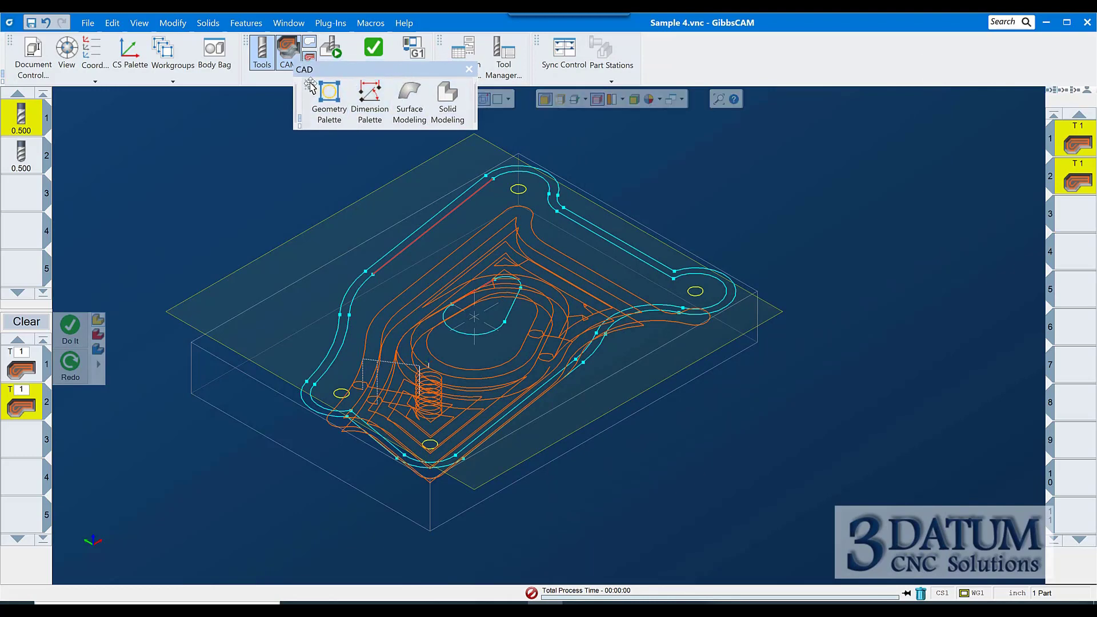
drag(306, 86, 258, 57)
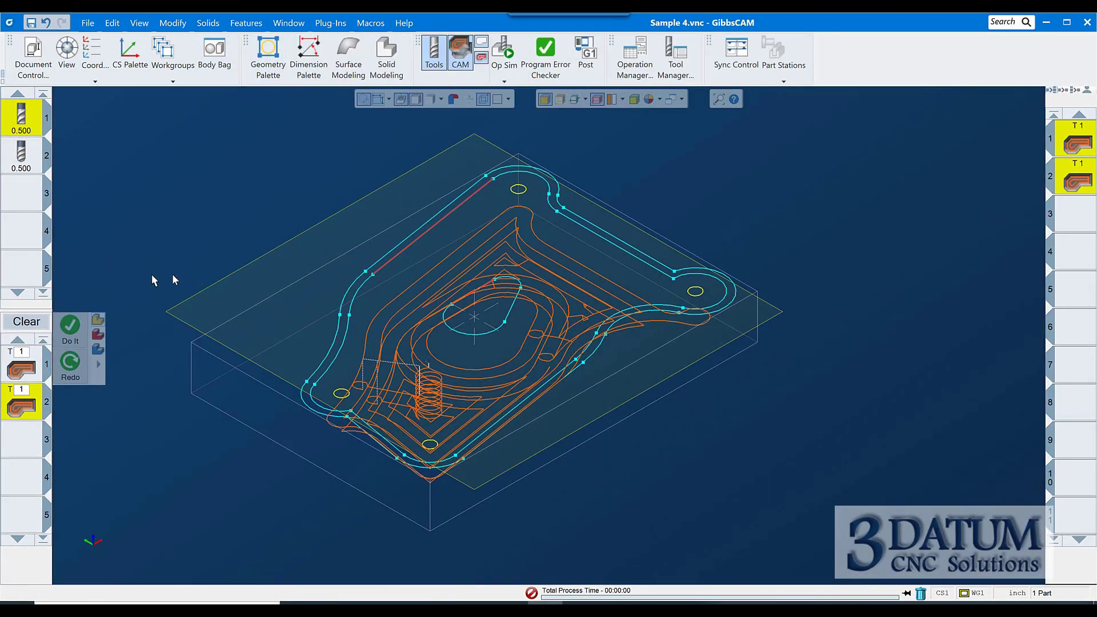
Step: Start Op Sim and find Show Clearance by searching 'clear' in Customize Toolbars & Menus
click(503, 50)
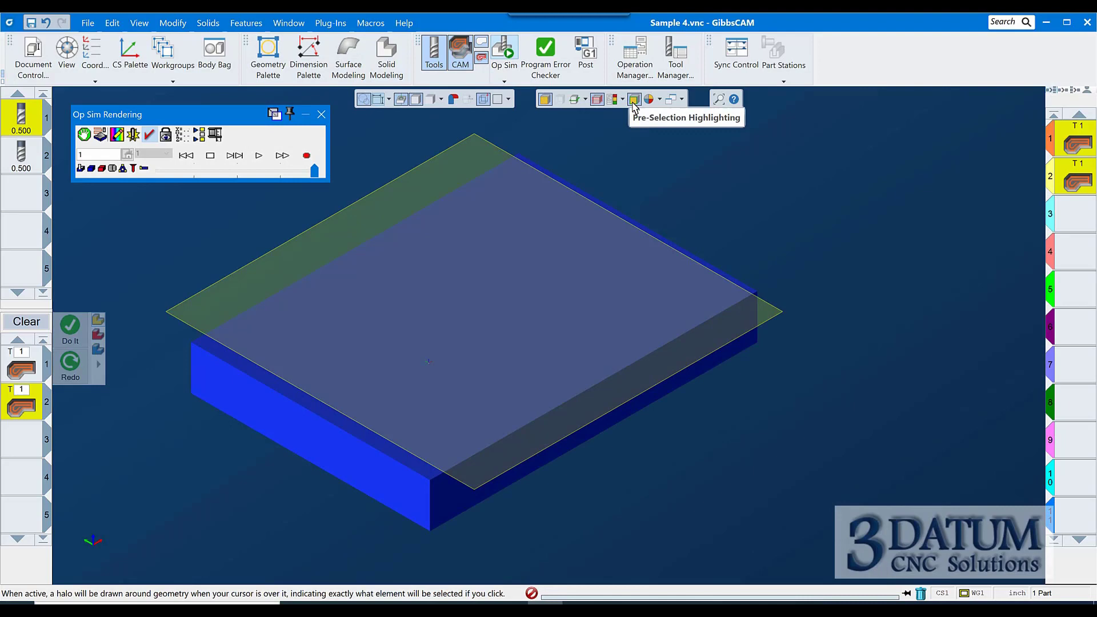
right_click(878, 57)
click(923, 68)
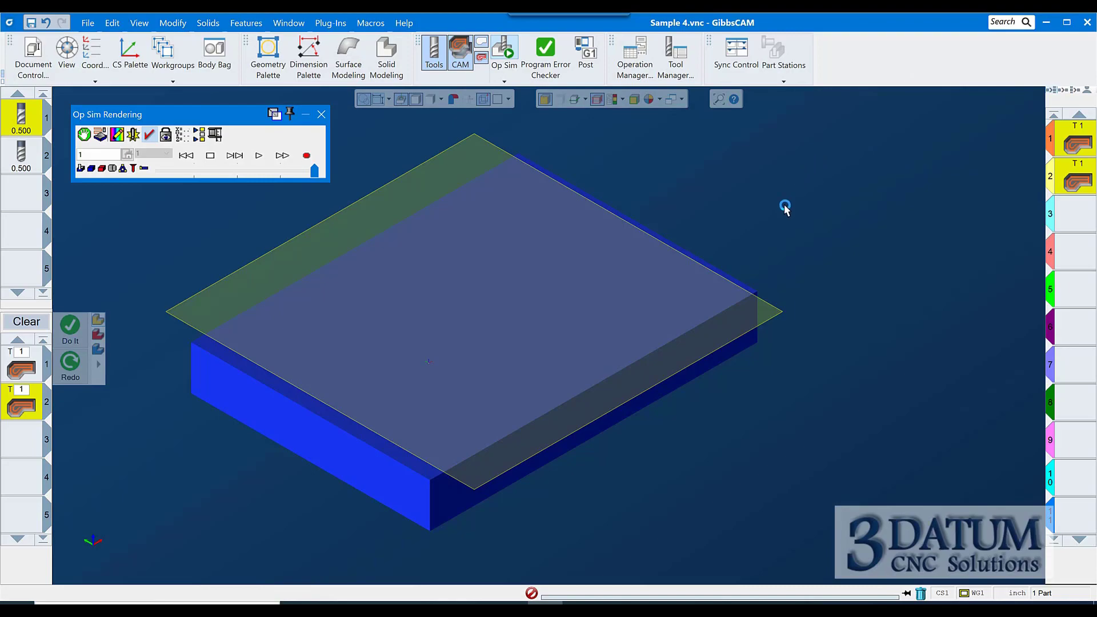
scroll(531, 342, down, 10)
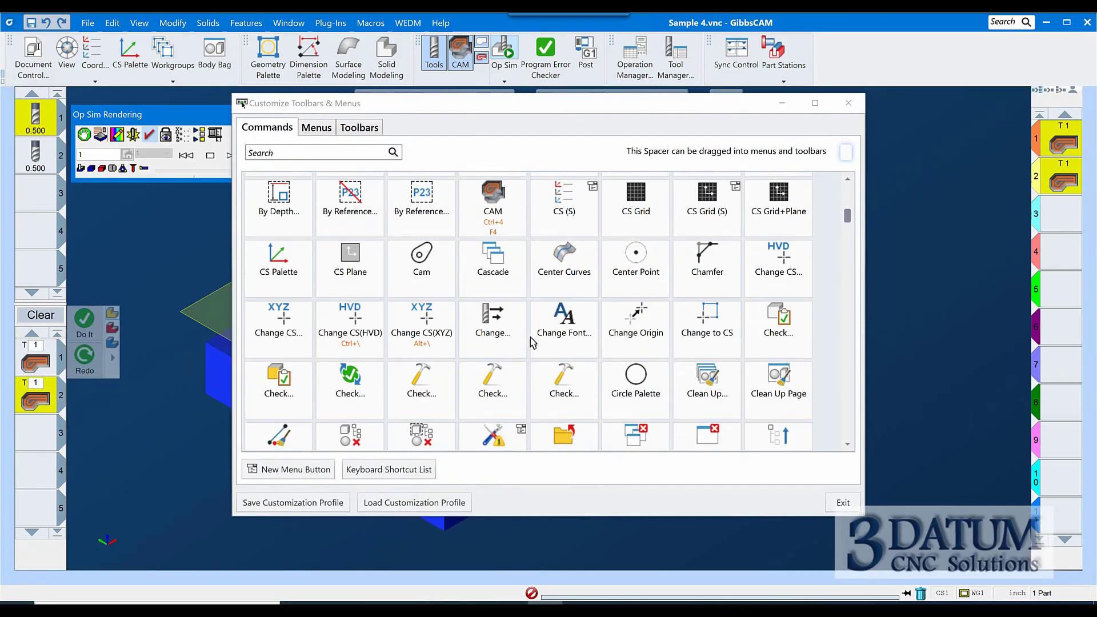
click(277, 153)
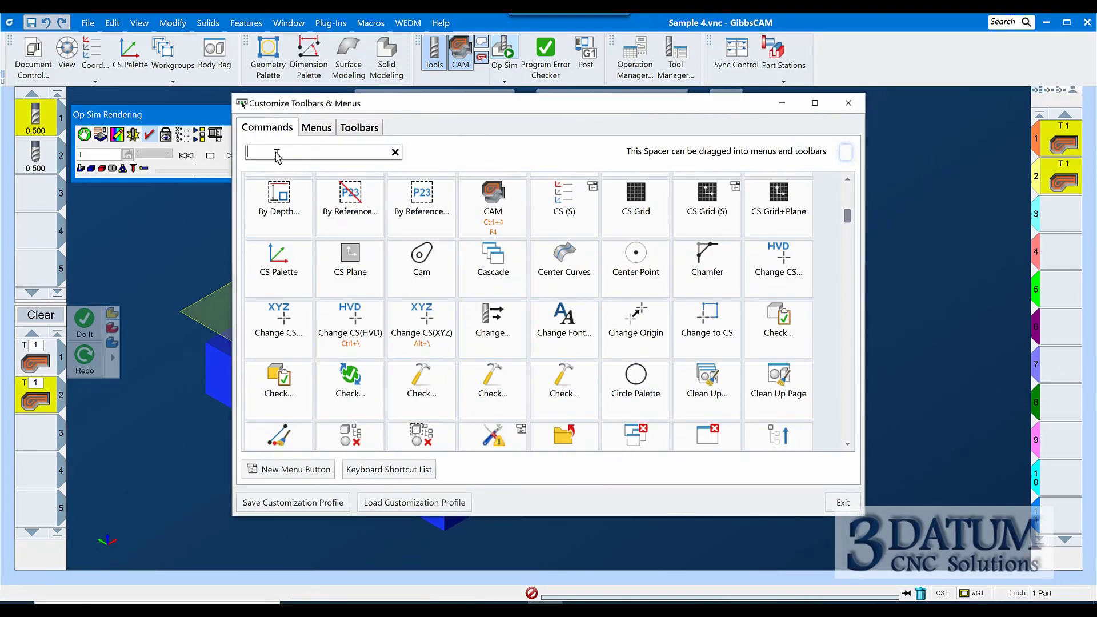
text(clear)
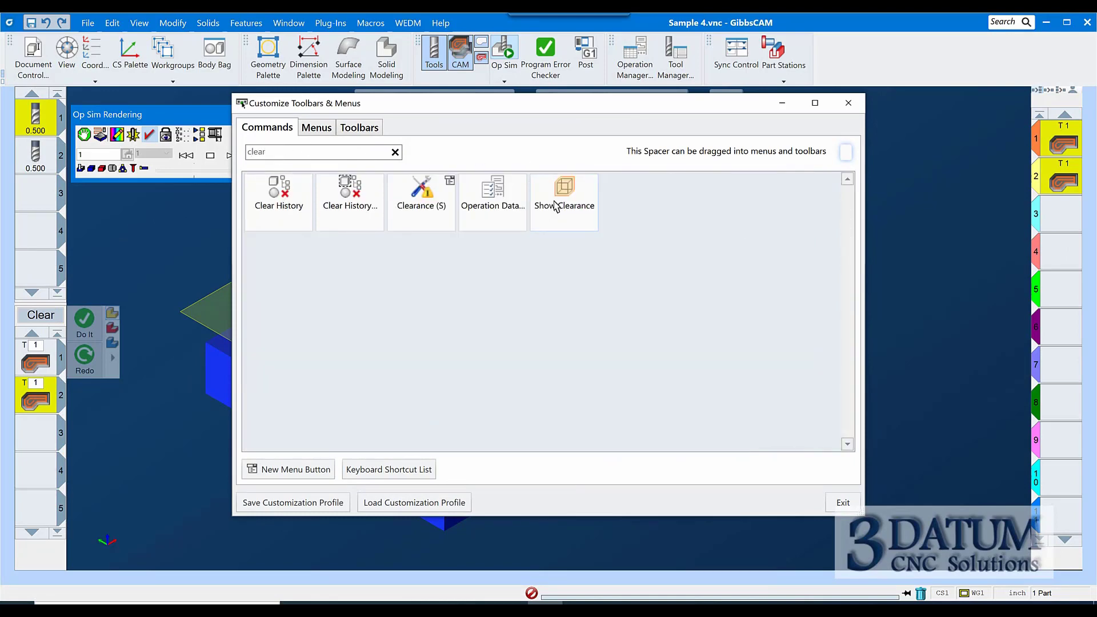
click(557, 205)
drag(575, 114, 606, 102)
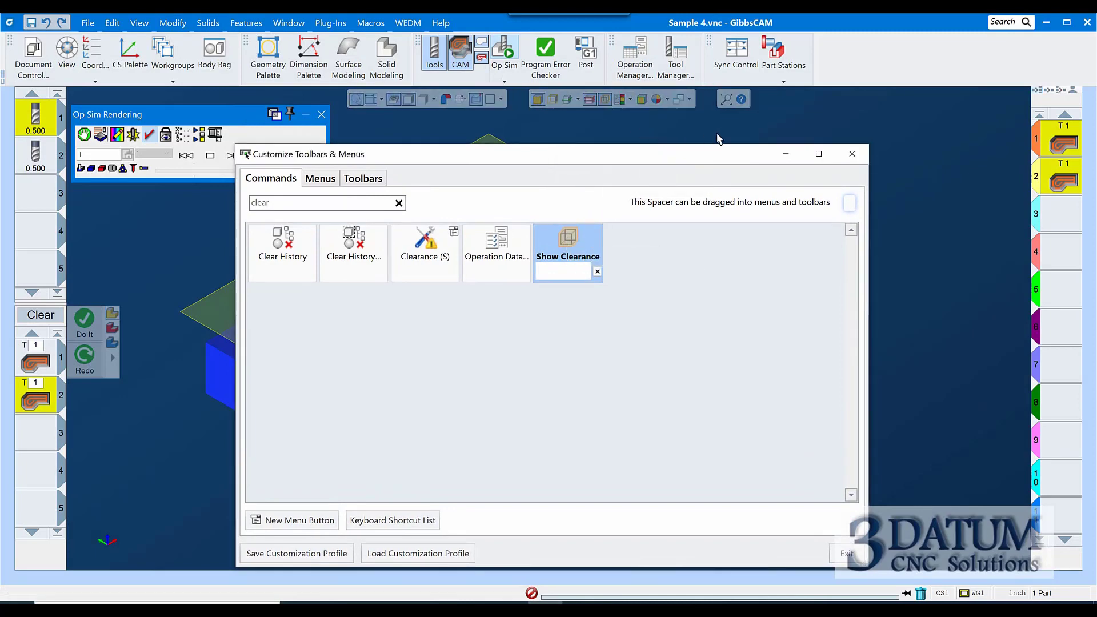
click(852, 154)
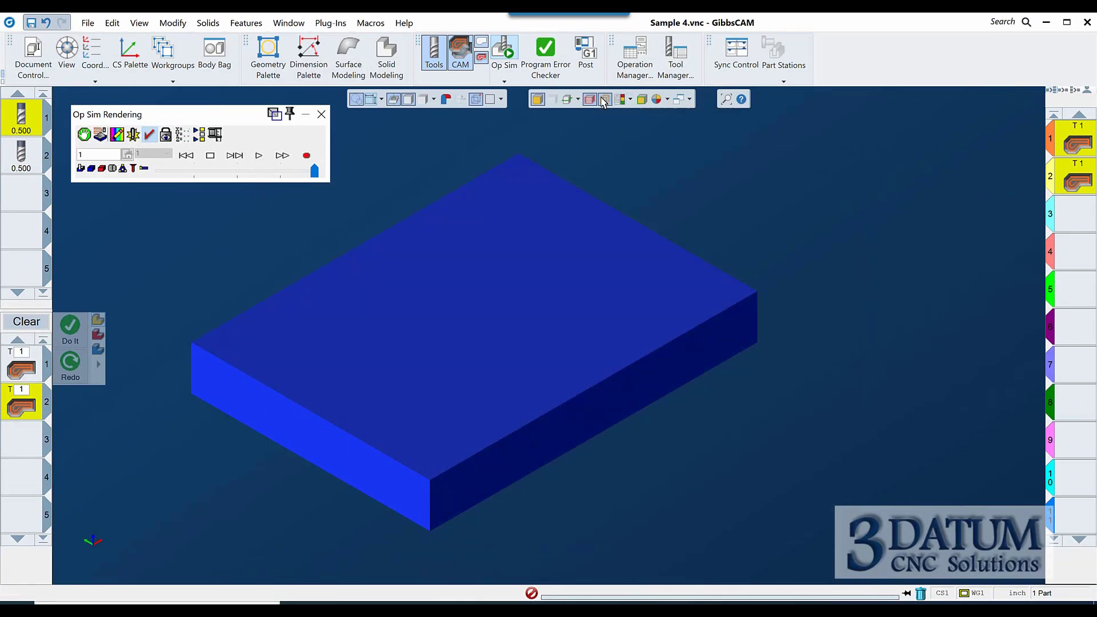
Step: Play the simulation with clearance hidden, close it, and add a tool-2 process
click(605, 99)
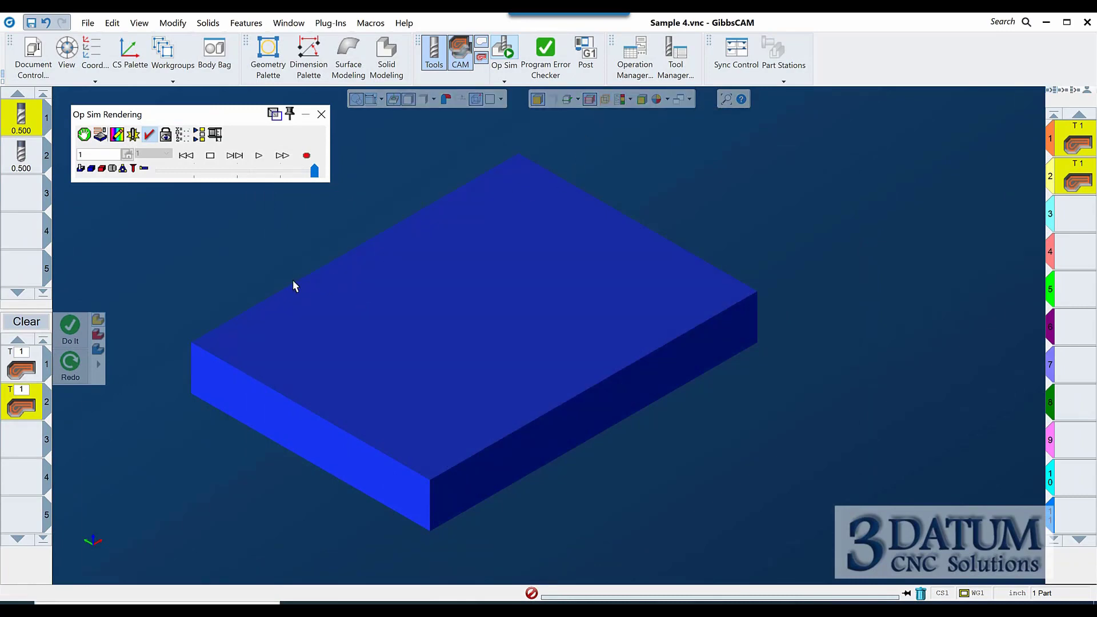
click(264, 158)
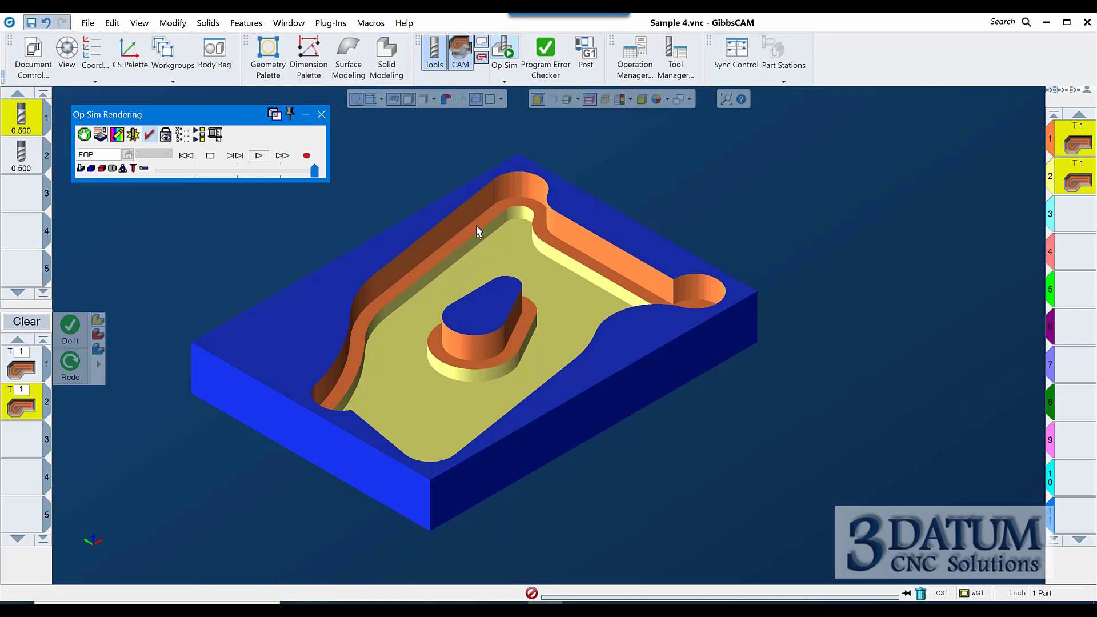
click(323, 116)
drag(22, 154, 23, 437)
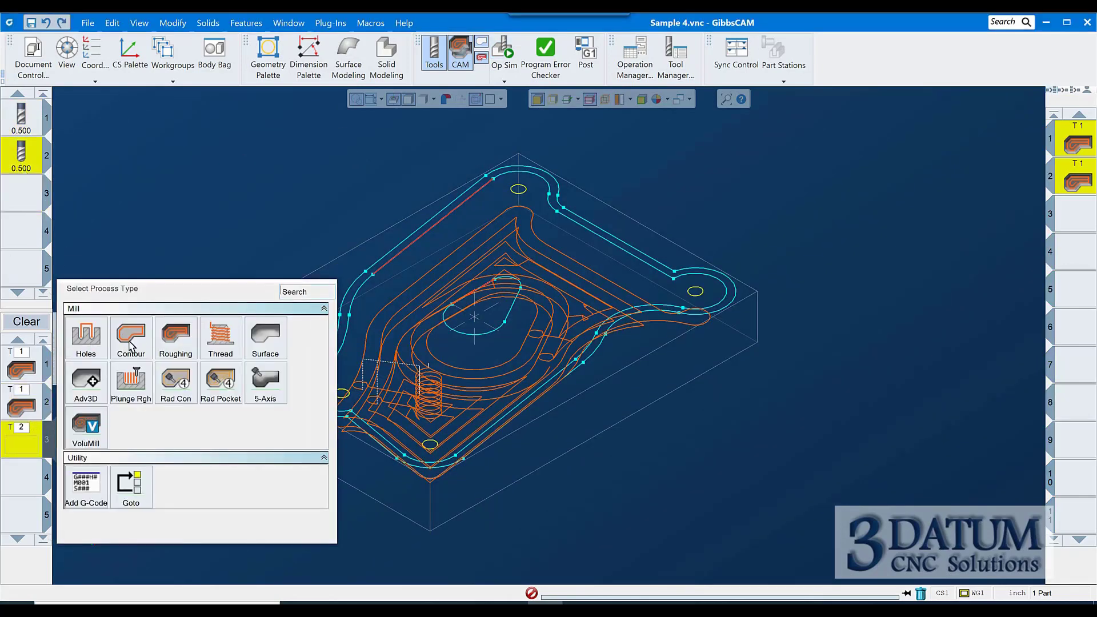
Step: Make process 3 a Contour with 0.2 entry line and radius, -0.7 depth, 0.05 Z step
click(130, 343)
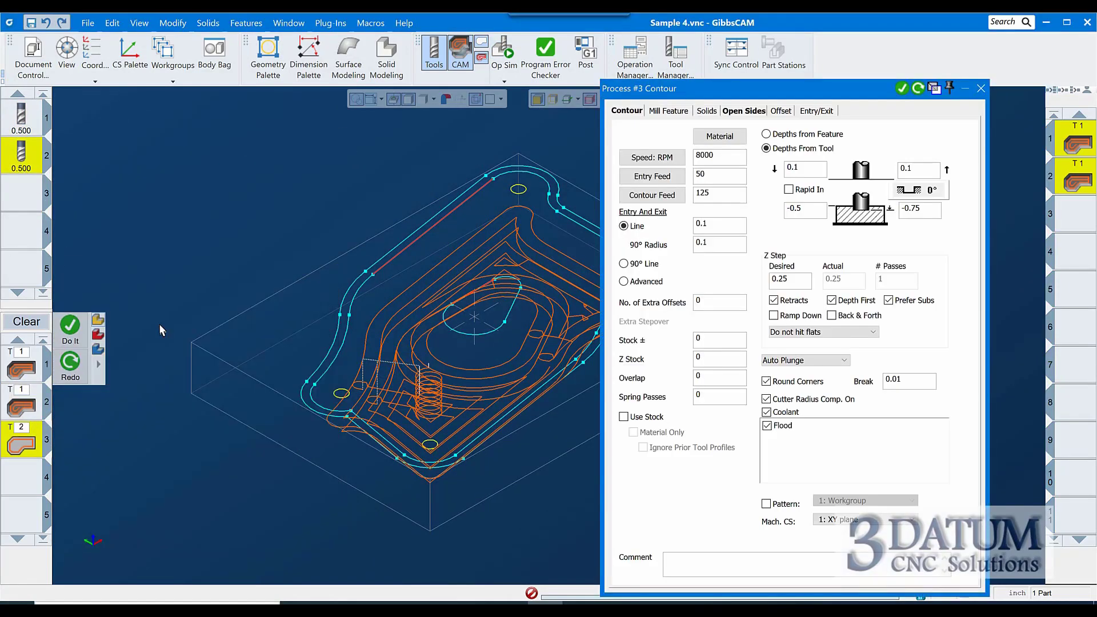
double_click(708, 225)
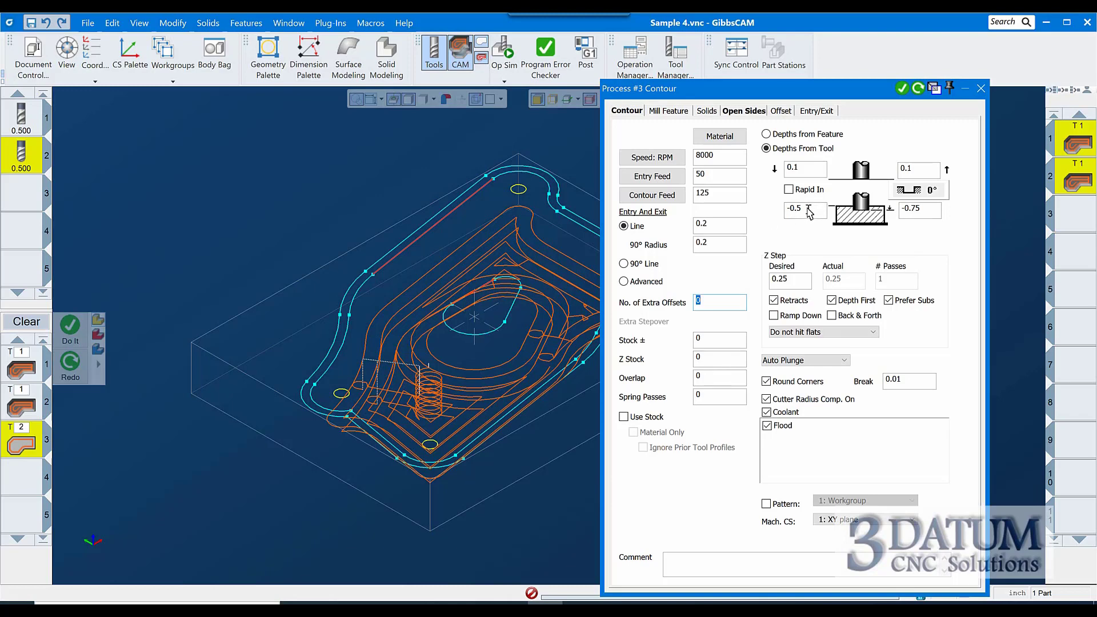
click(809, 211)
click(811, 213)
click(980, 88)
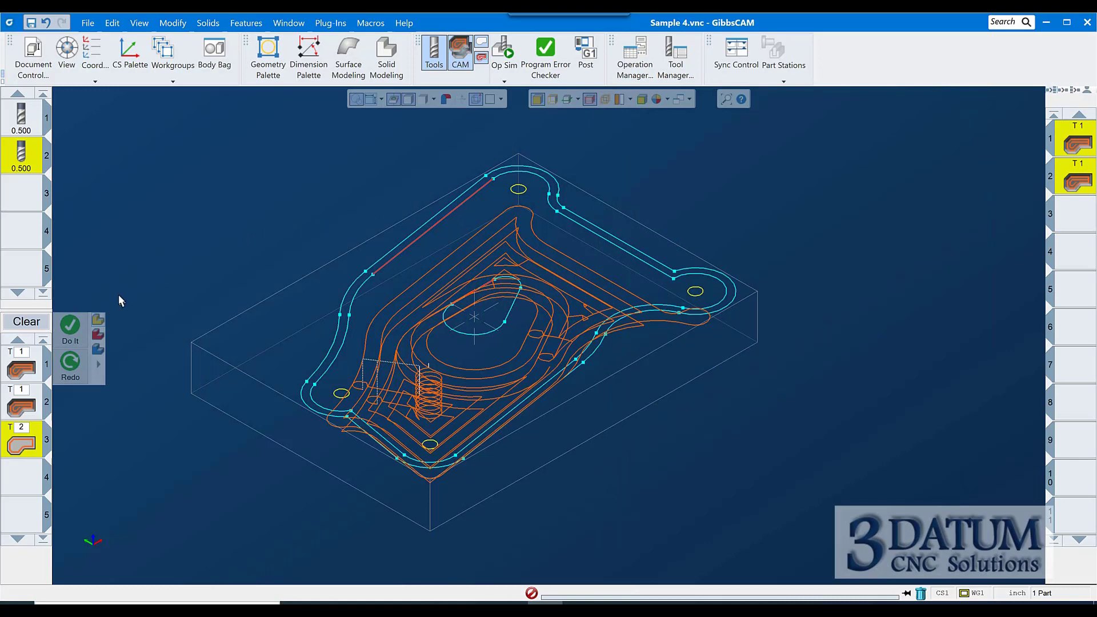
Step: Regenerate all toolpaths and step the Op Sim simulation through the outer pocket wall cut
click(71, 365)
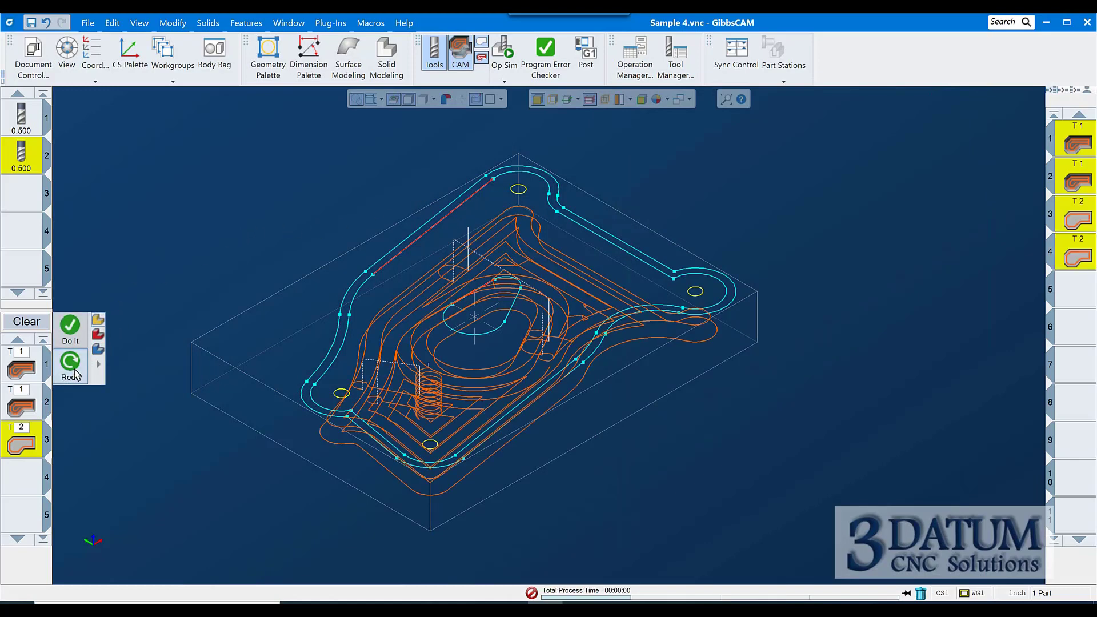
click(501, 50)
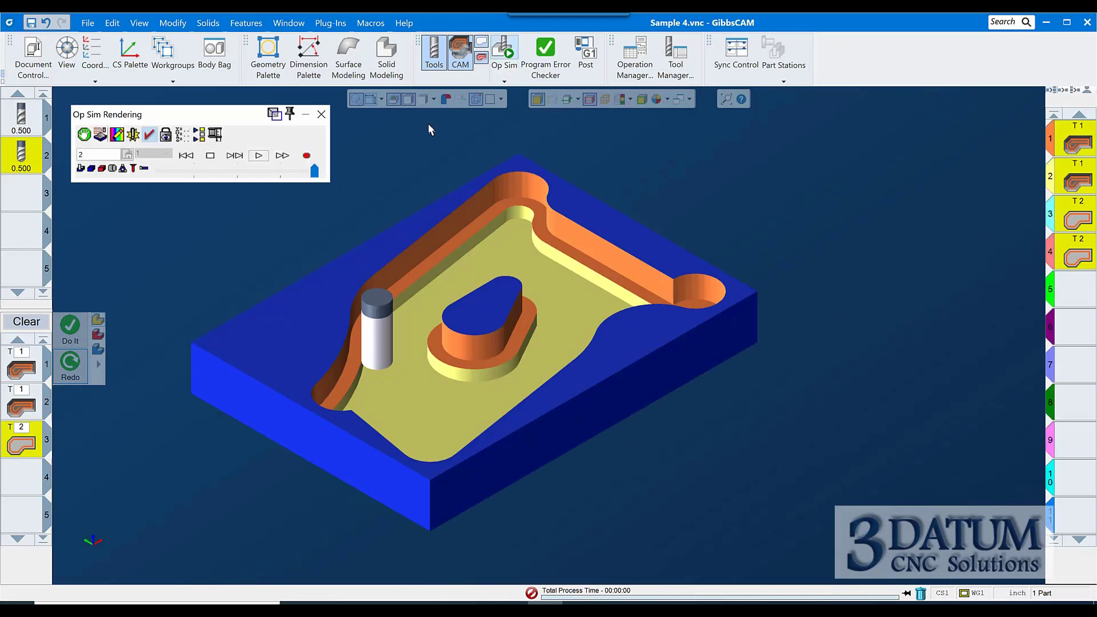
click(236, 156)
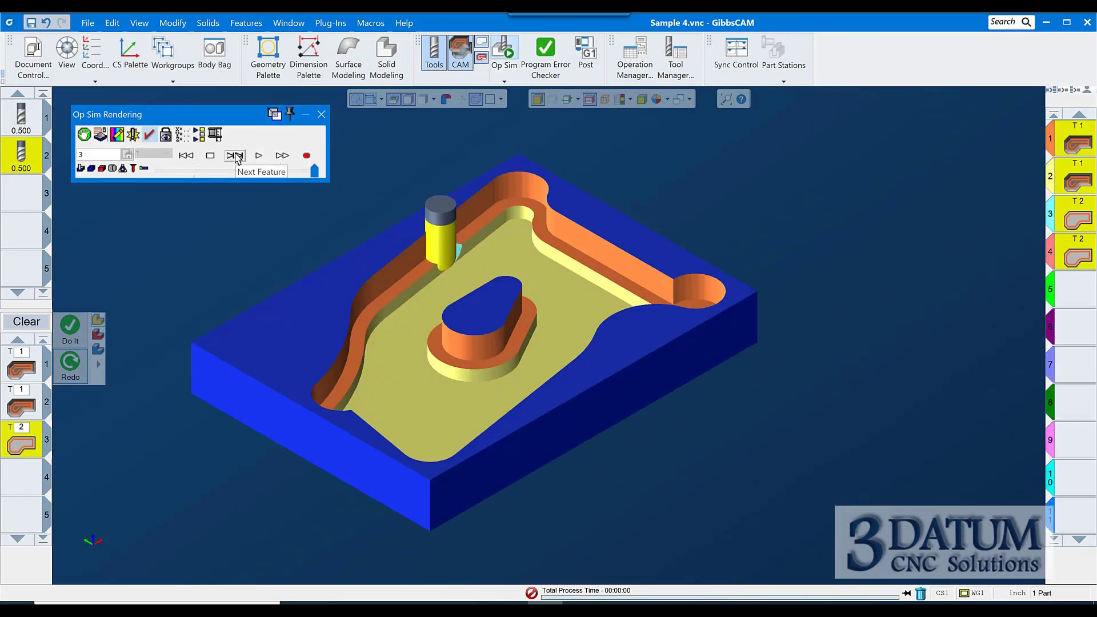
middle_drag(549, 400, 583, 422)
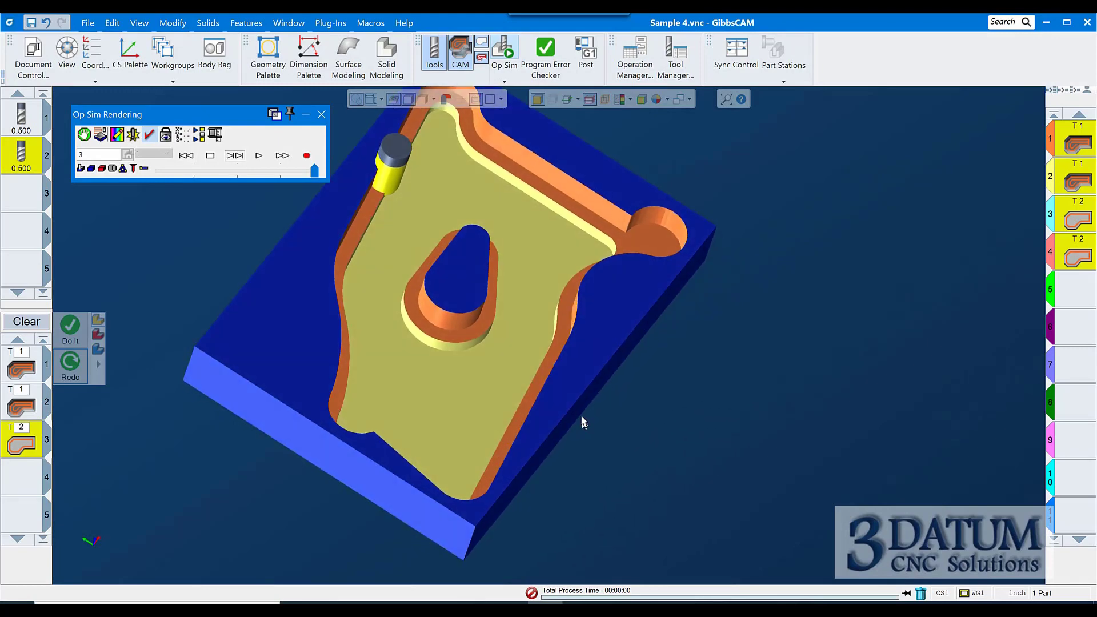
click(236, 156)
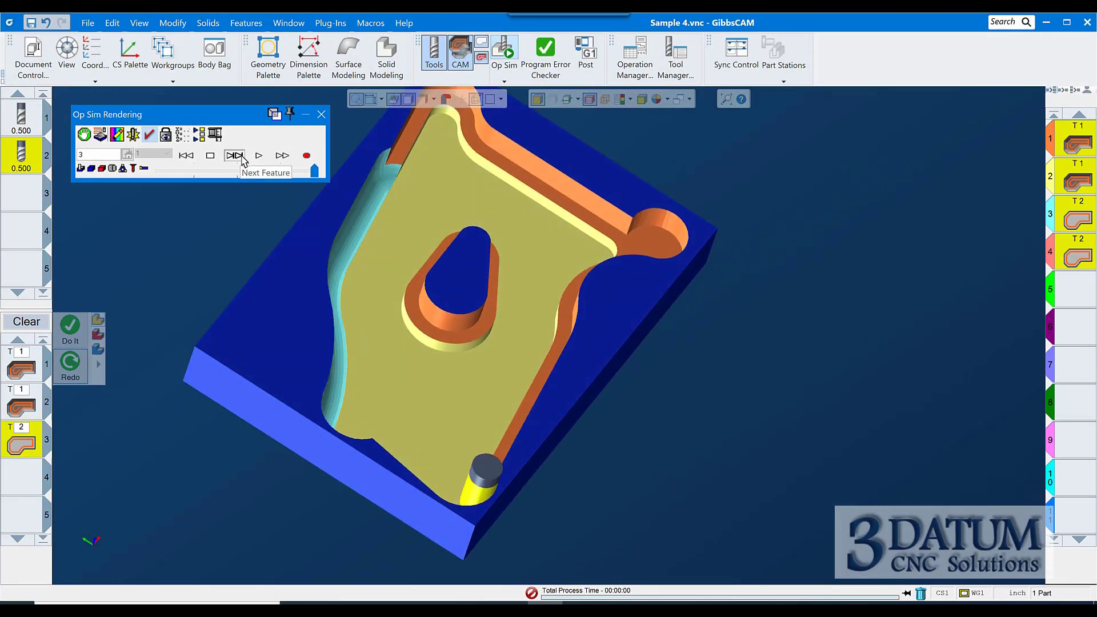
click(234, 155)
click(234, 156)
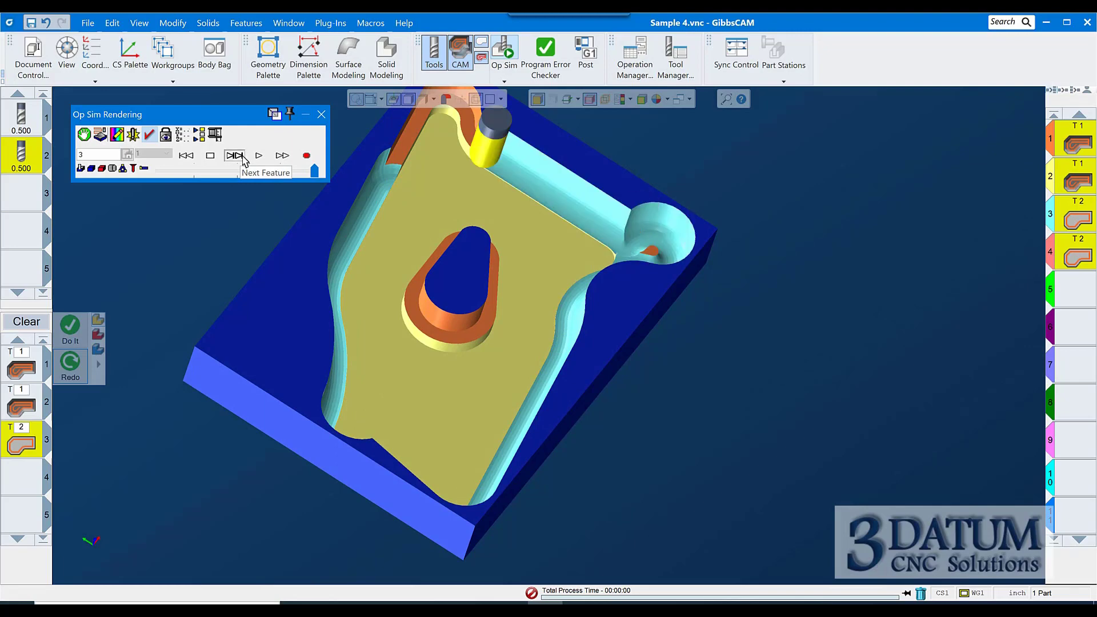
Step: Show toolpath contours and step the simulation to the boss contour in top and isometric views
click(243, 155)
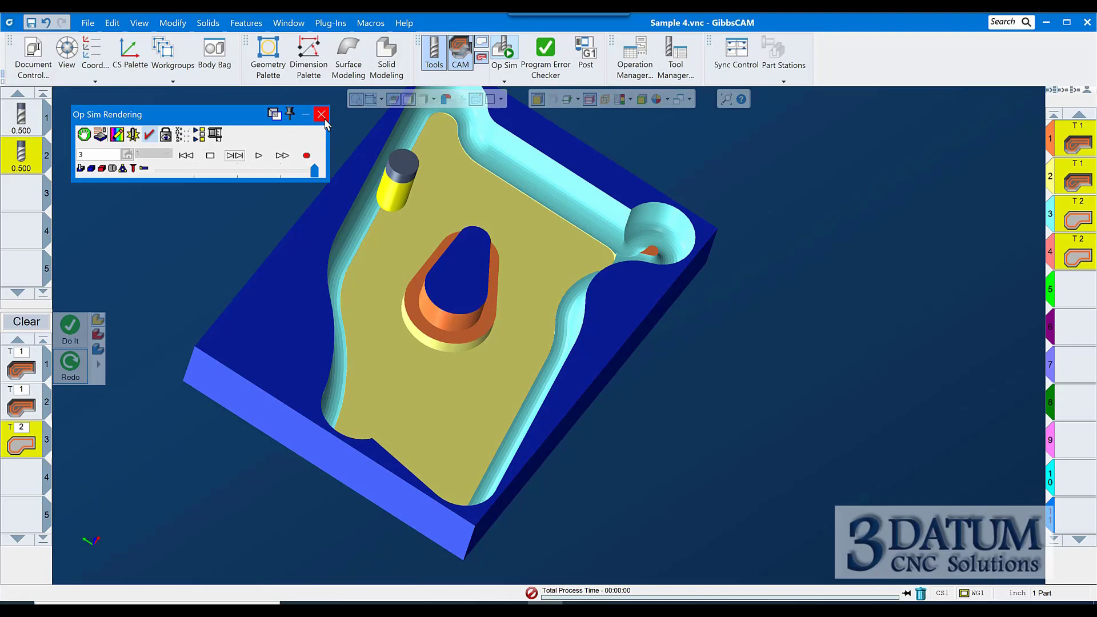
click(123, 168)
key(ctrl+1)
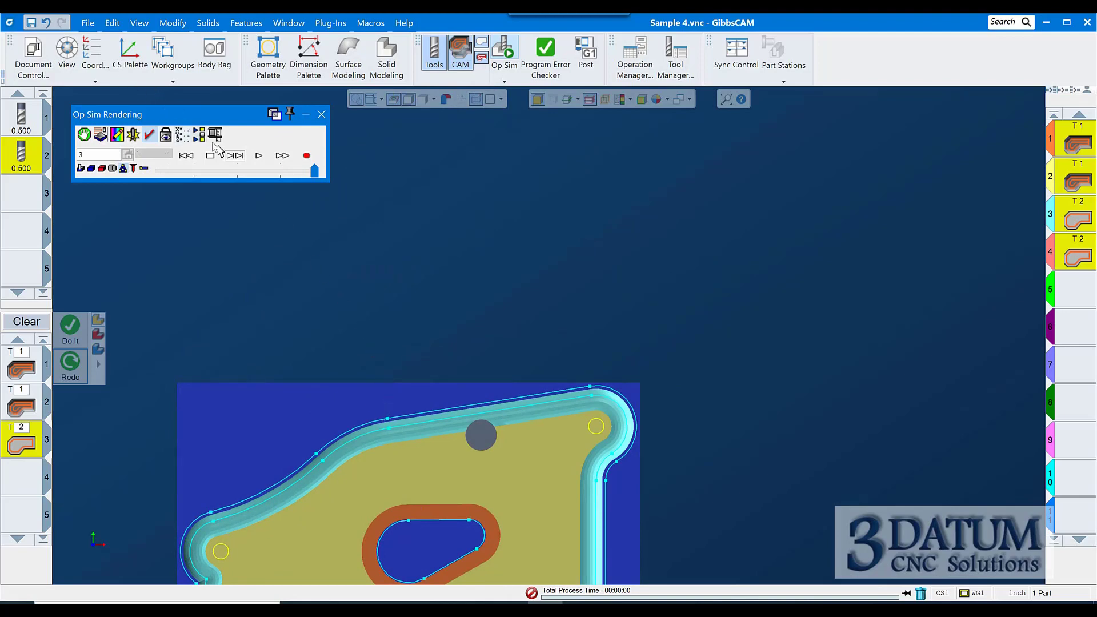
click(239, 158)
click(235, 155)
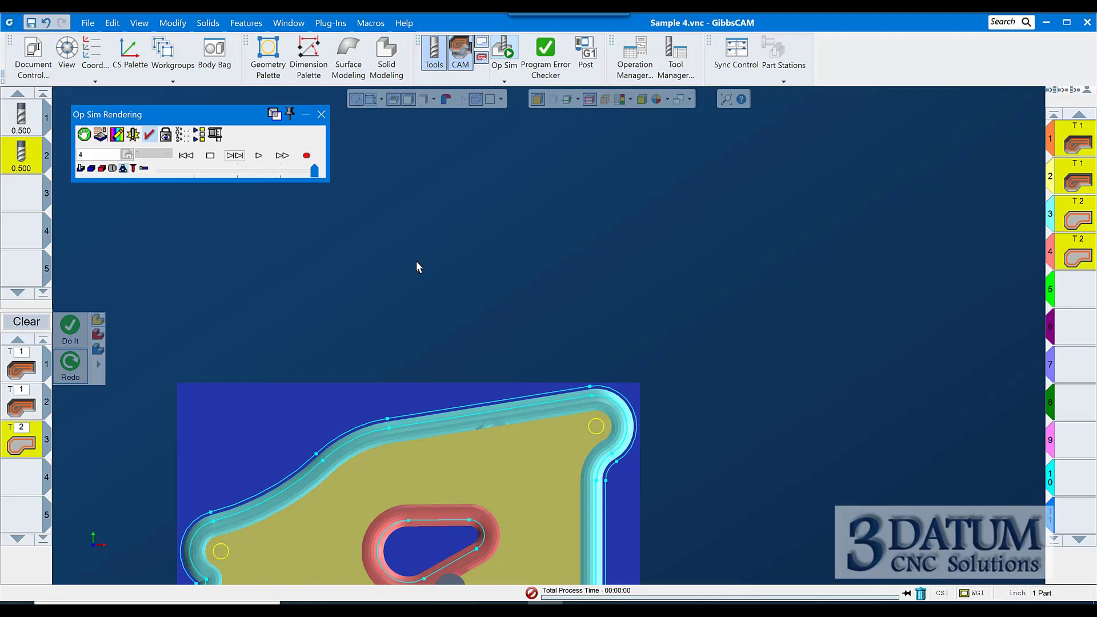
key(ctrl+i)
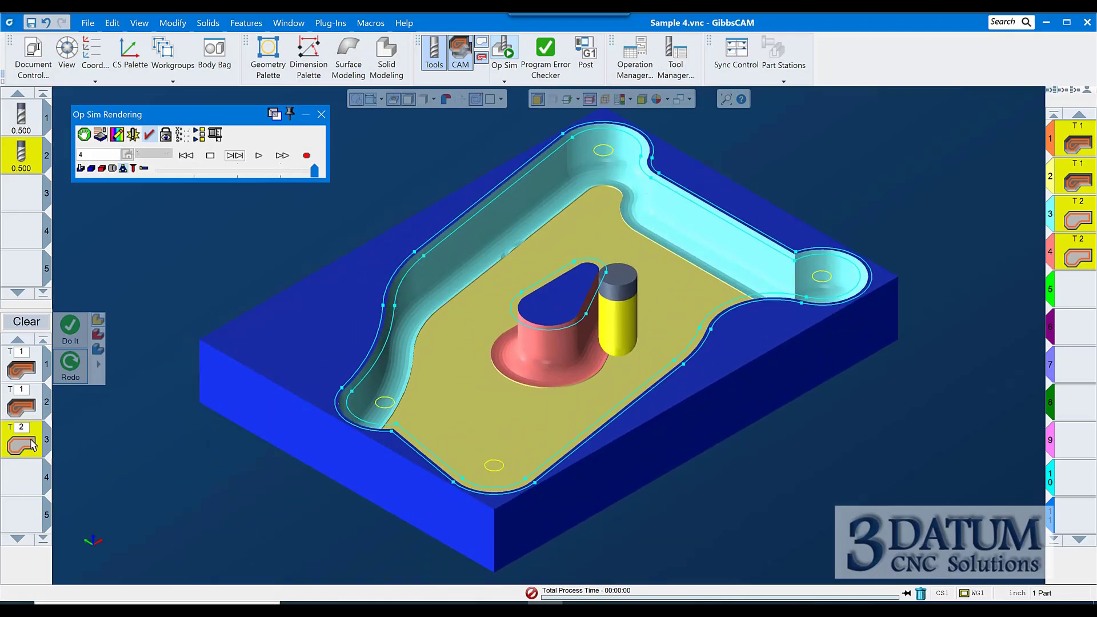
Step: Change the Process #3 contour lower depth to .5 and regenerate it
double_click(33, 445)
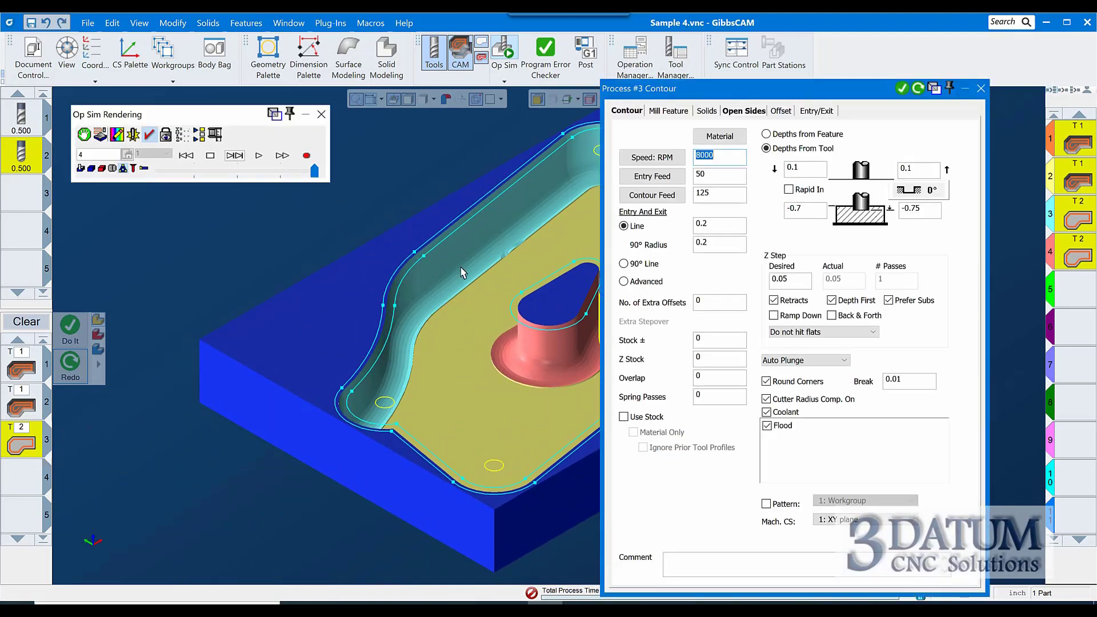
click(794, 209)
key(ctrl+1)
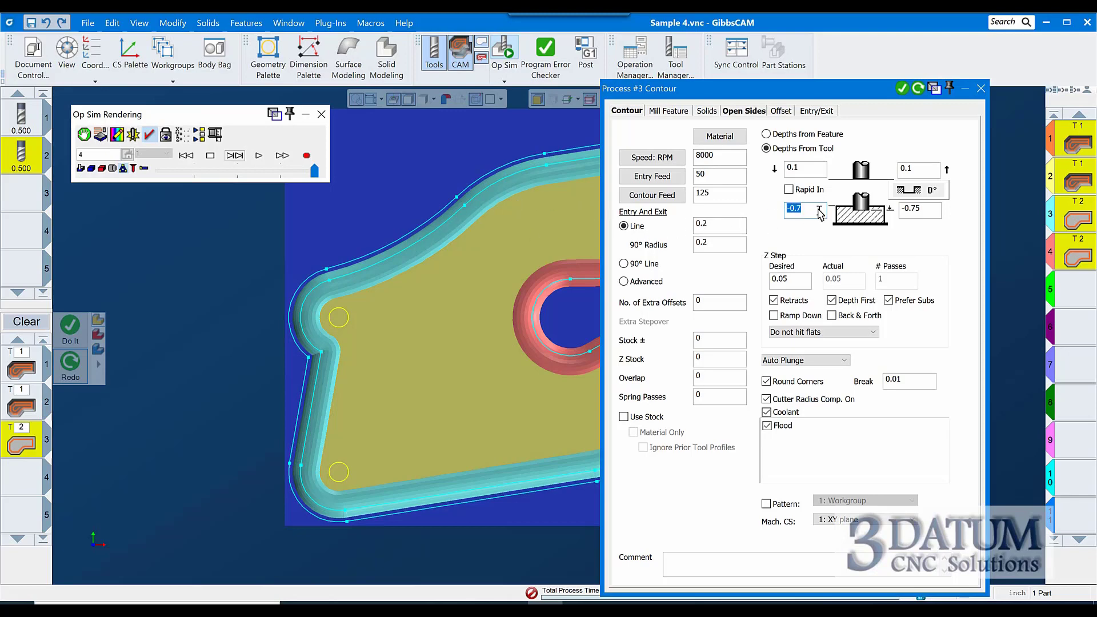
text(.5)
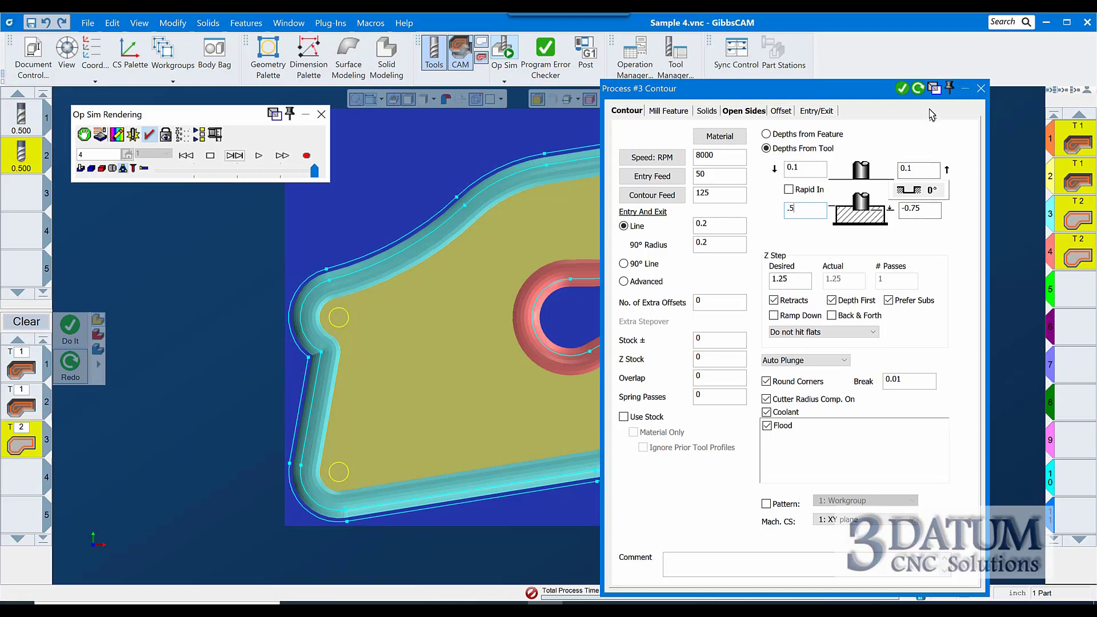
click(918, 88)
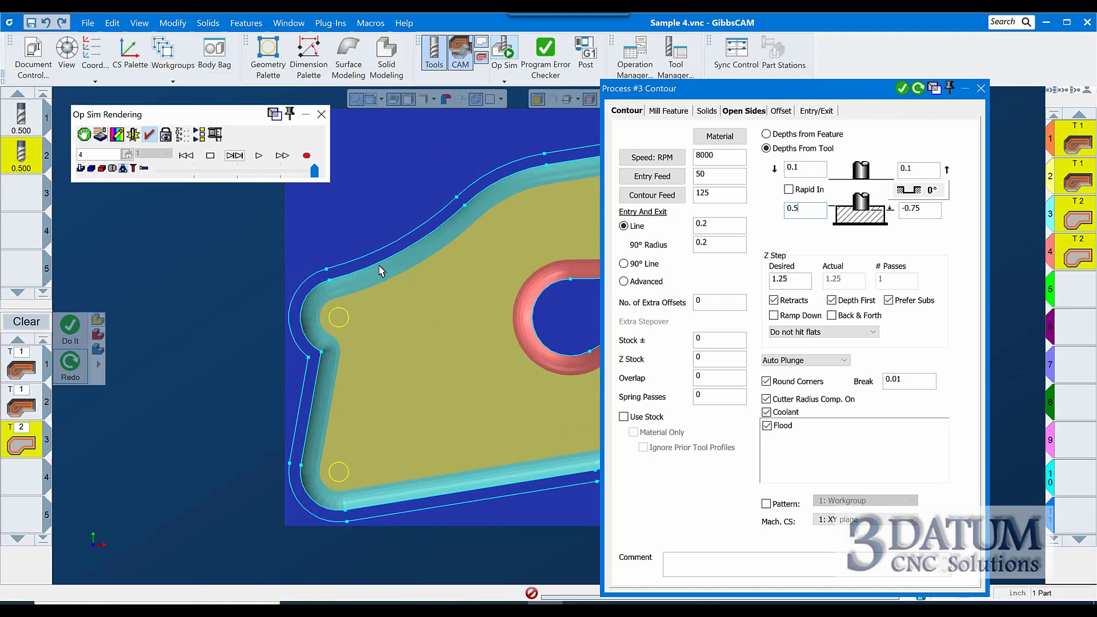
Step: Restore the contour lower depth to -0.7 and close the process settings
click(982, 88)
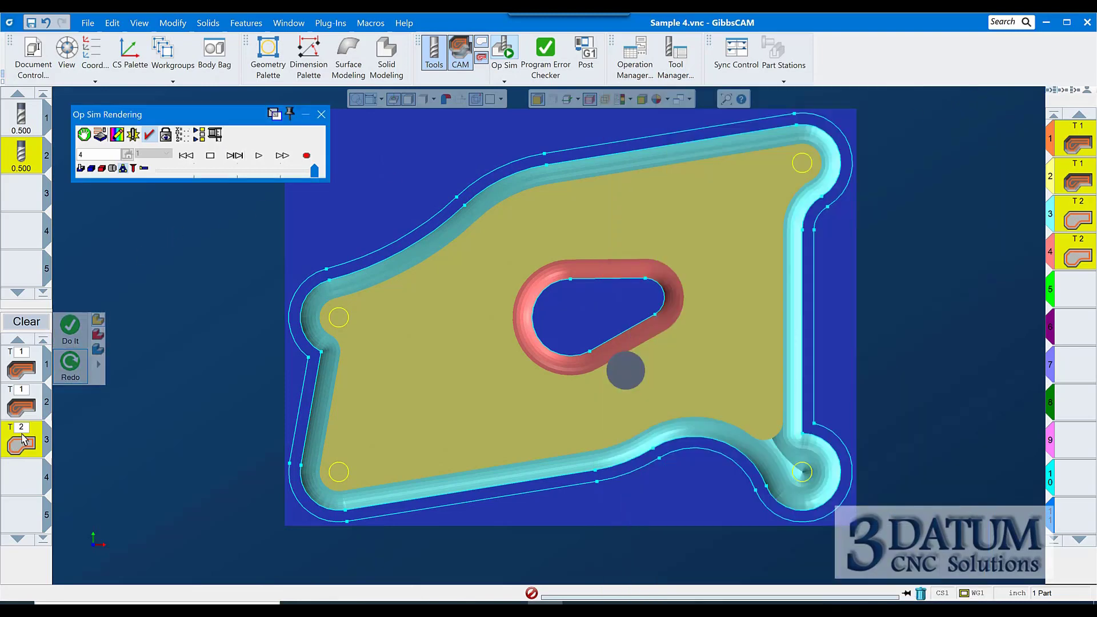
key(ctrl+z)
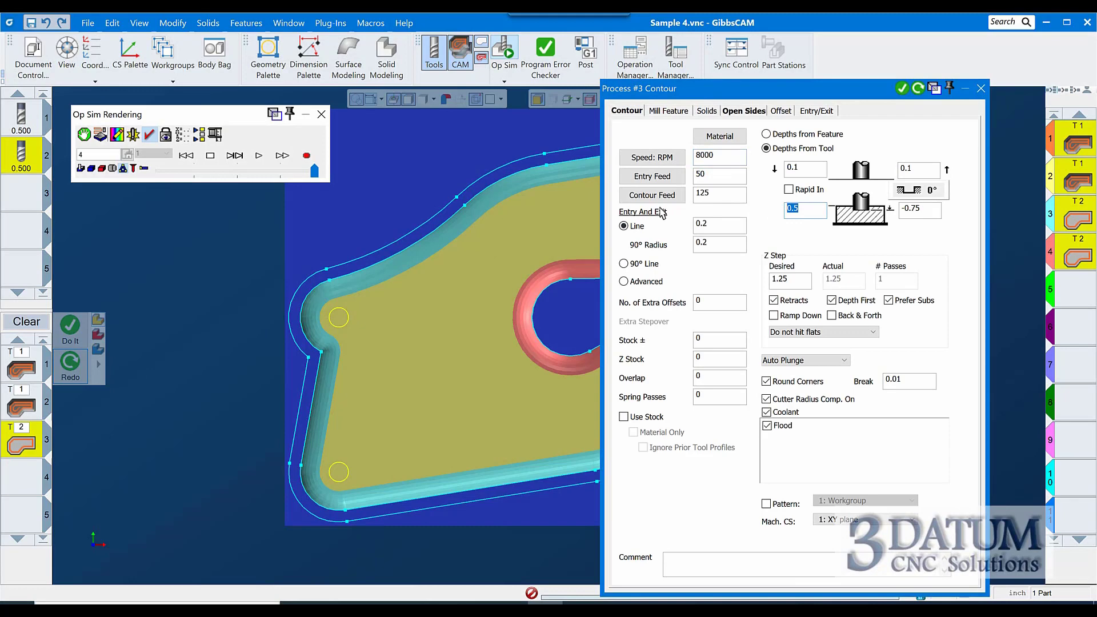
text(-.7)
click(981, 88)
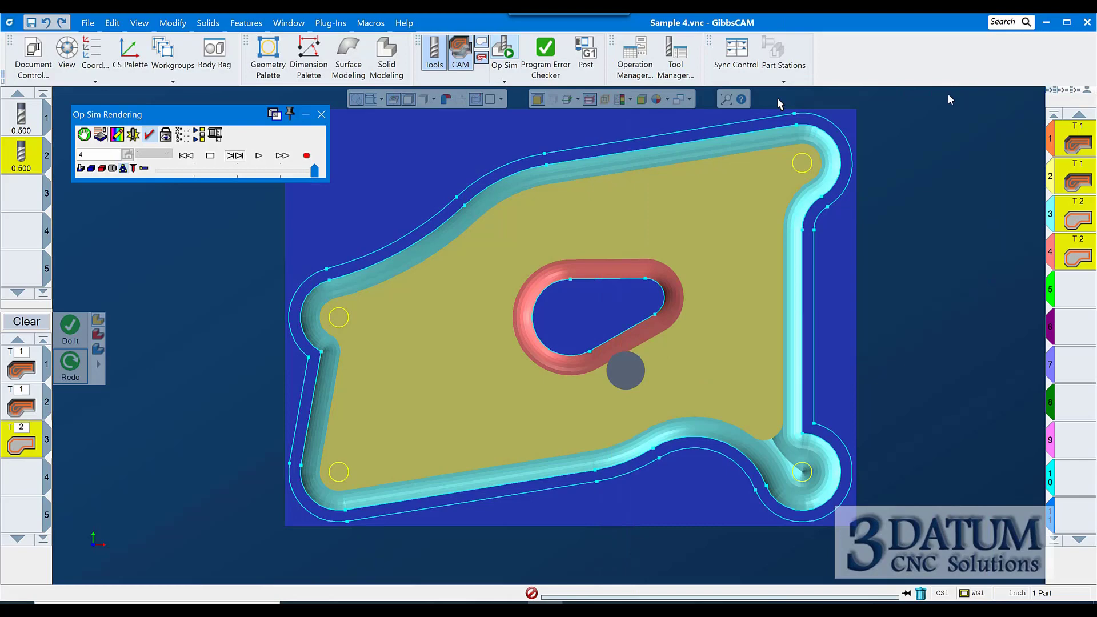
Step: Regenerate the toolpaths and change tool 2 to a ball end mill (bEM)
double_click(23, 165)
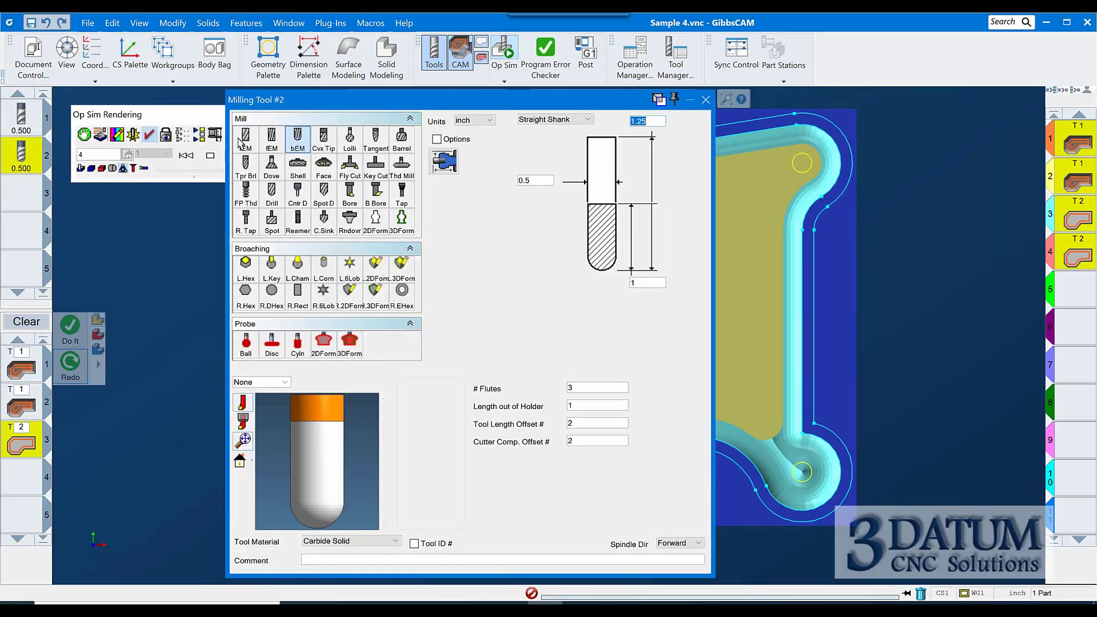
click(706, 99)
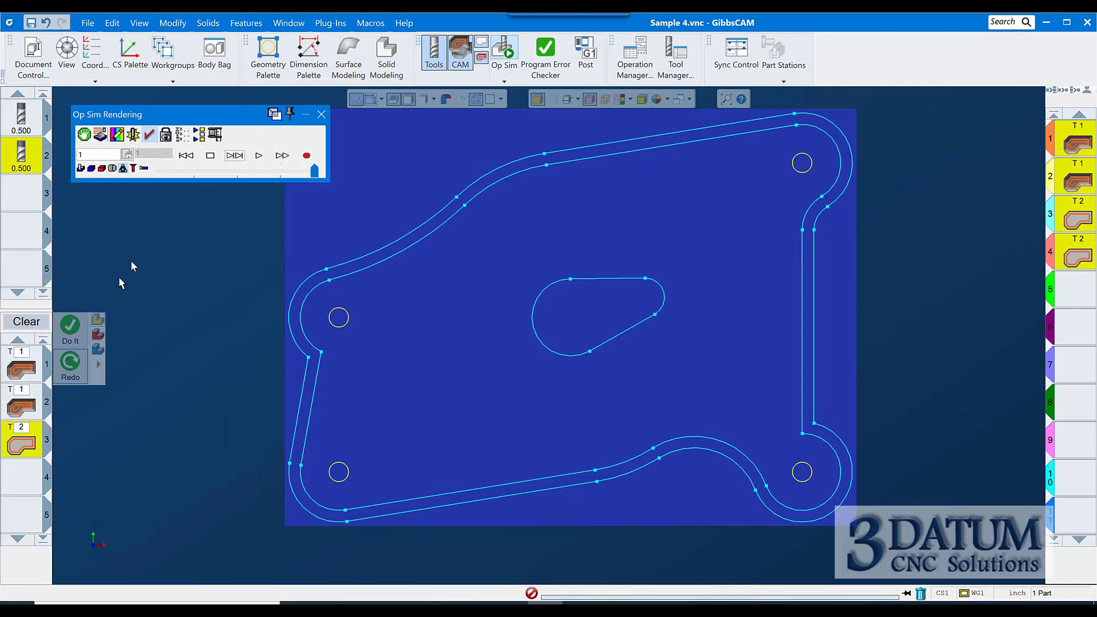
click(71, 362)
double_click(29, 168)
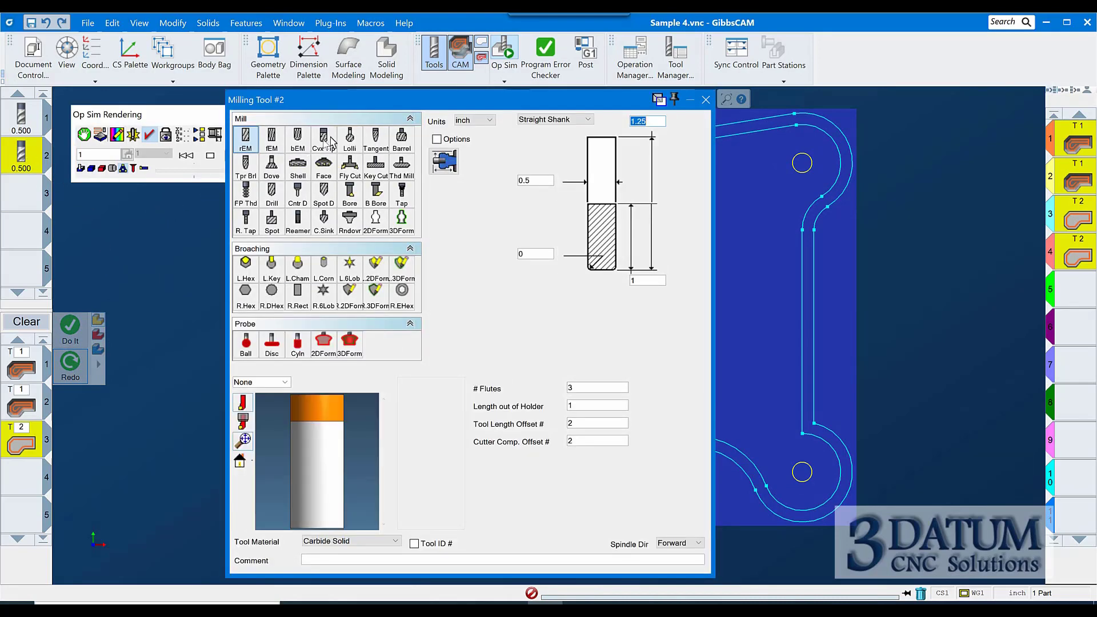
click(297, 137)
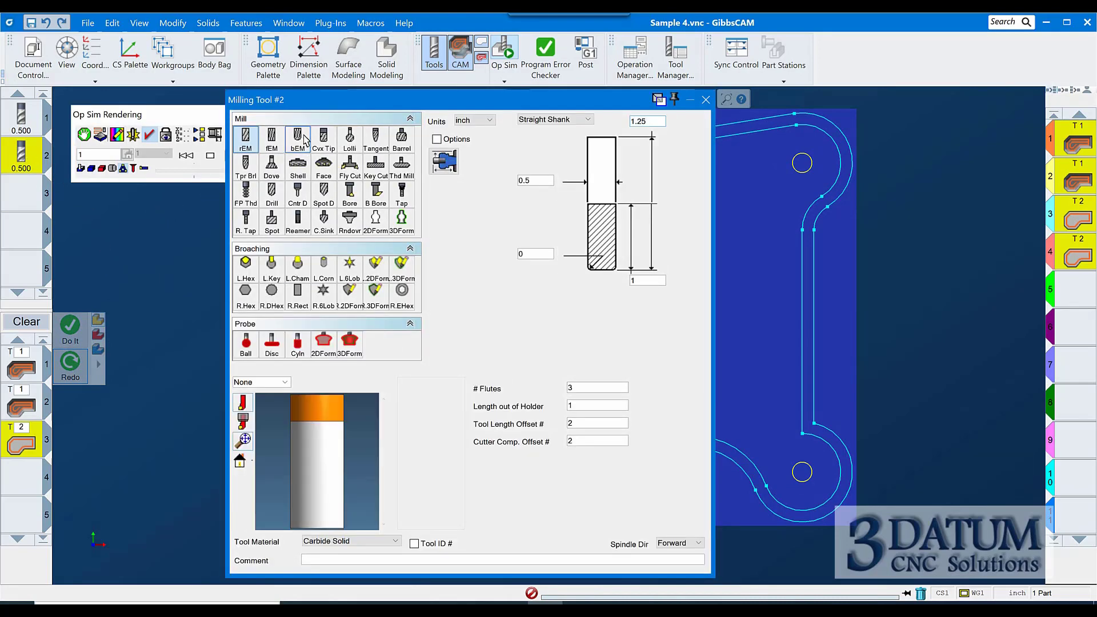
click(706, 100)
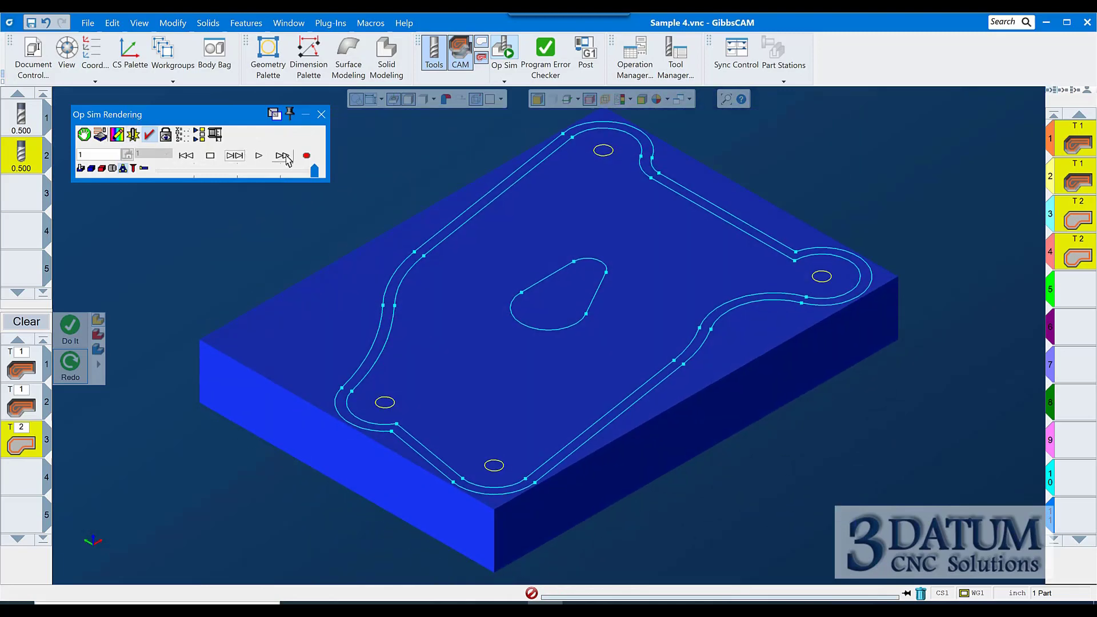
Step: Run the Op Sim simulation to the end of the program and recheck tool 2's settings
click(259, 155)
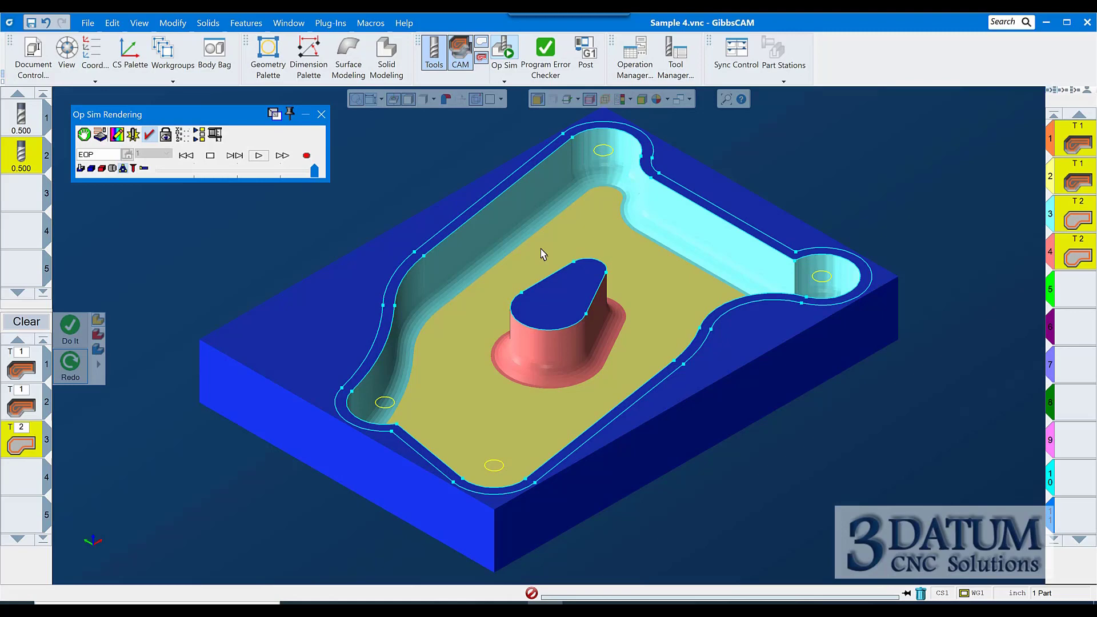
double_click(33, 156)
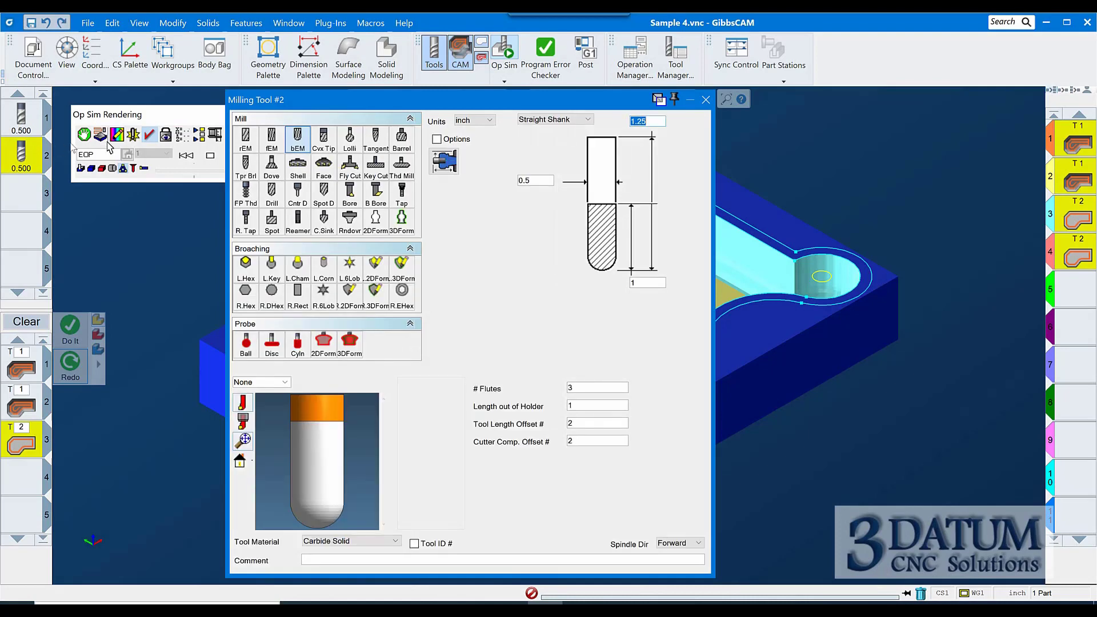
click(706, 99)
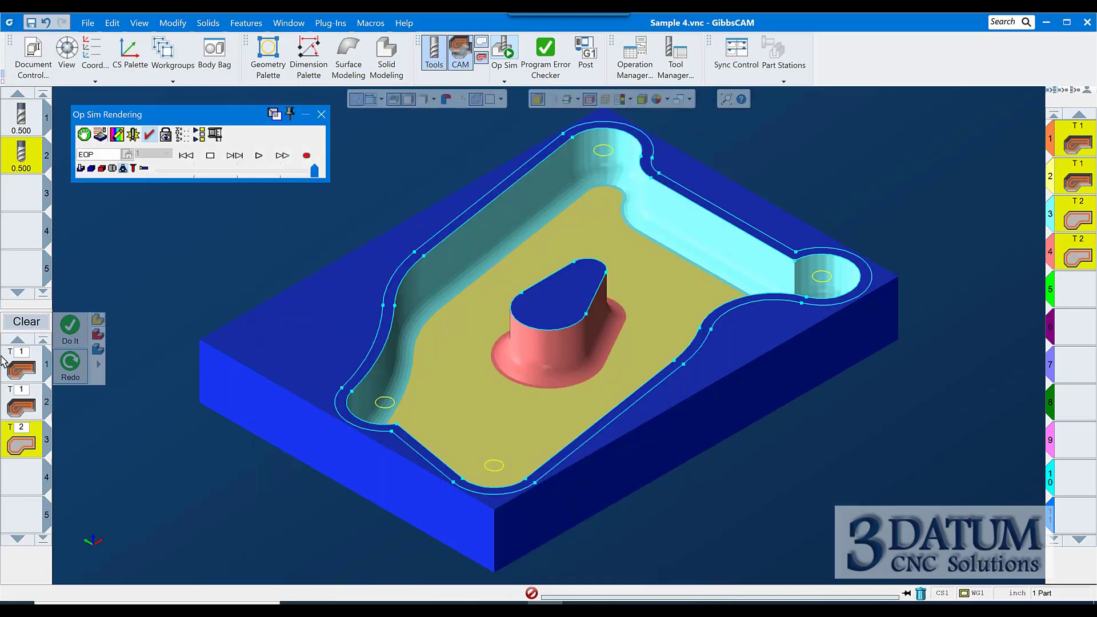
Step: Open Process #3 Contour and review its -0.7 and -0.75 depth fields
double_click(23, 444)
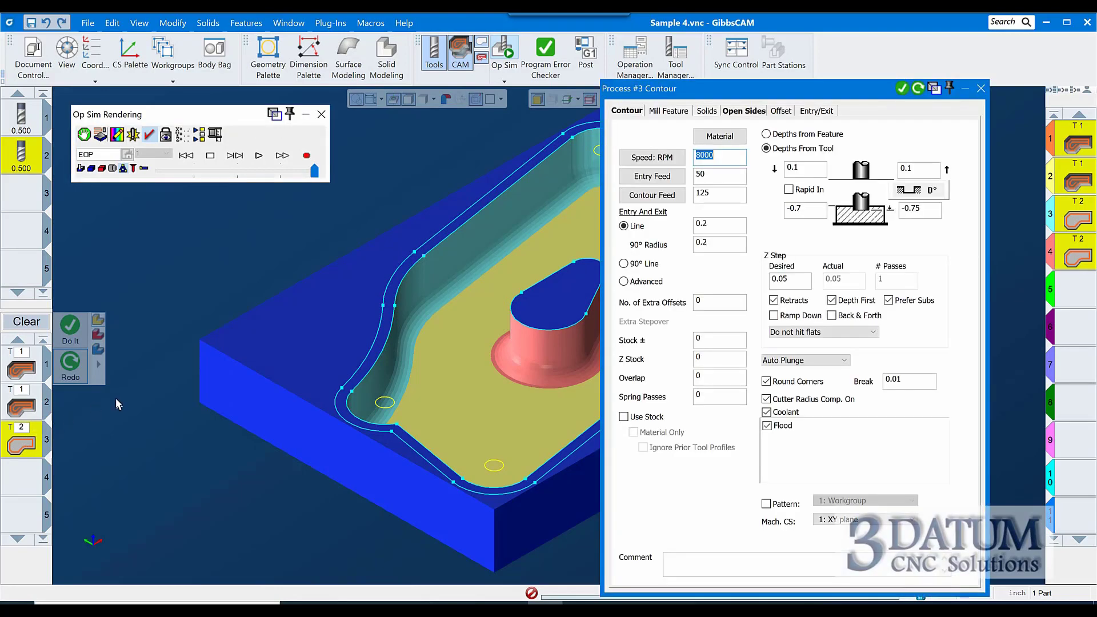
click(805, 209)
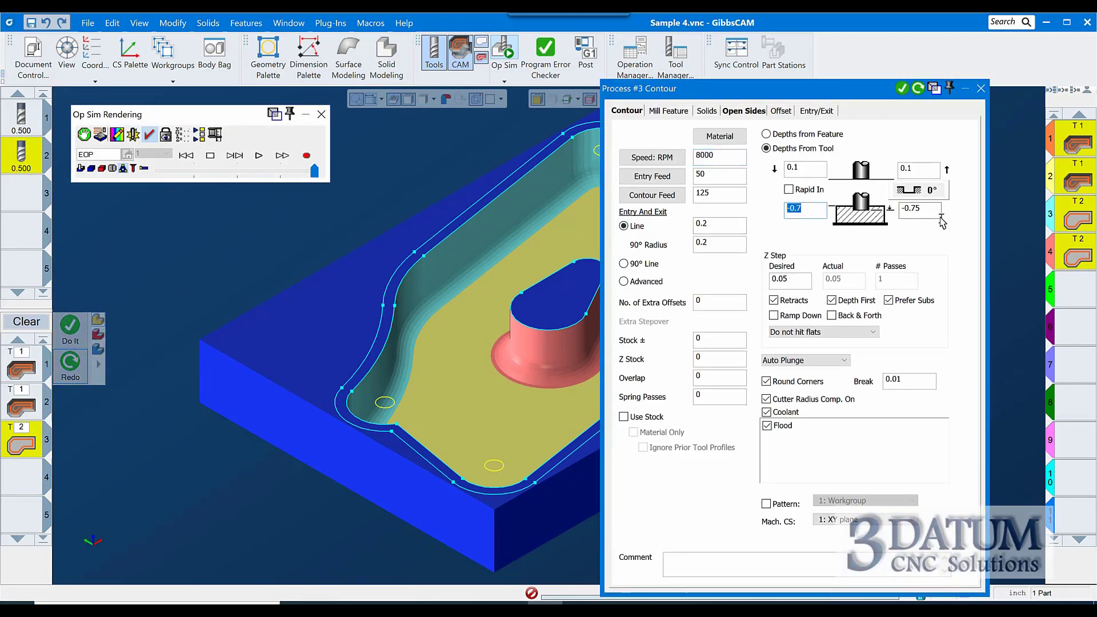
click(917, 209)
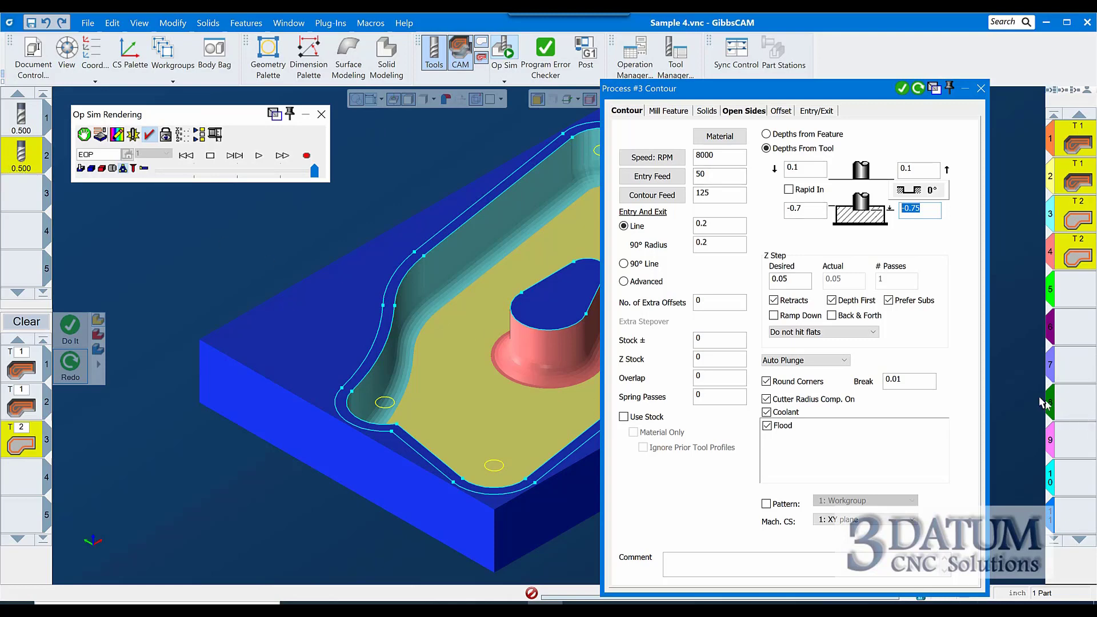
click(820, 212)
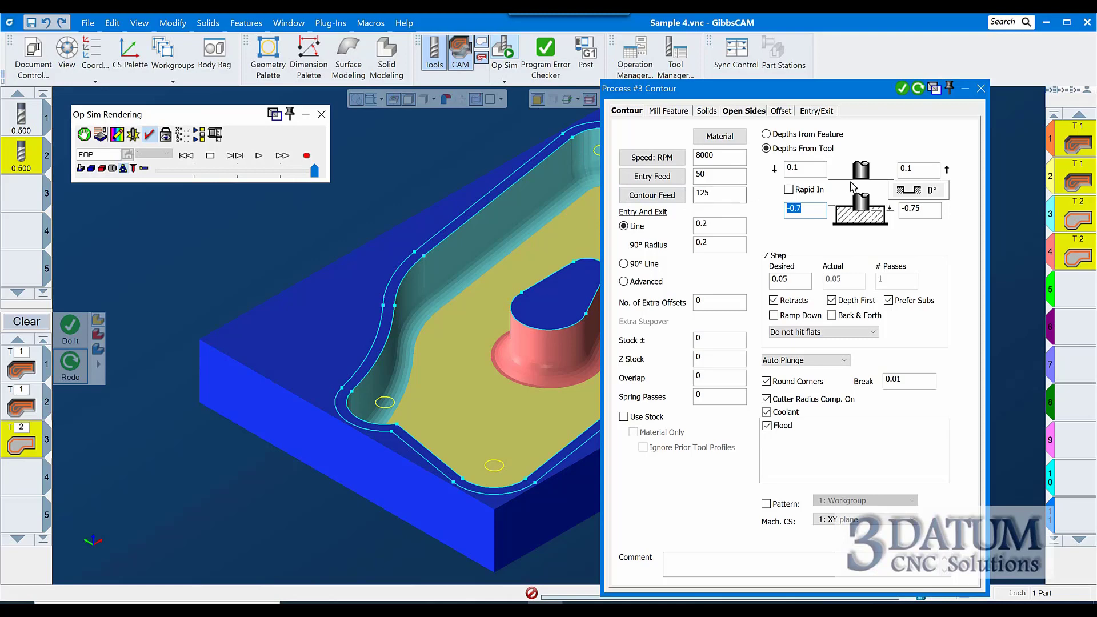
Step: Review the -0.75 and -0.7 depth fields, then close the Process #3 Contour dialog
click(932, 209)
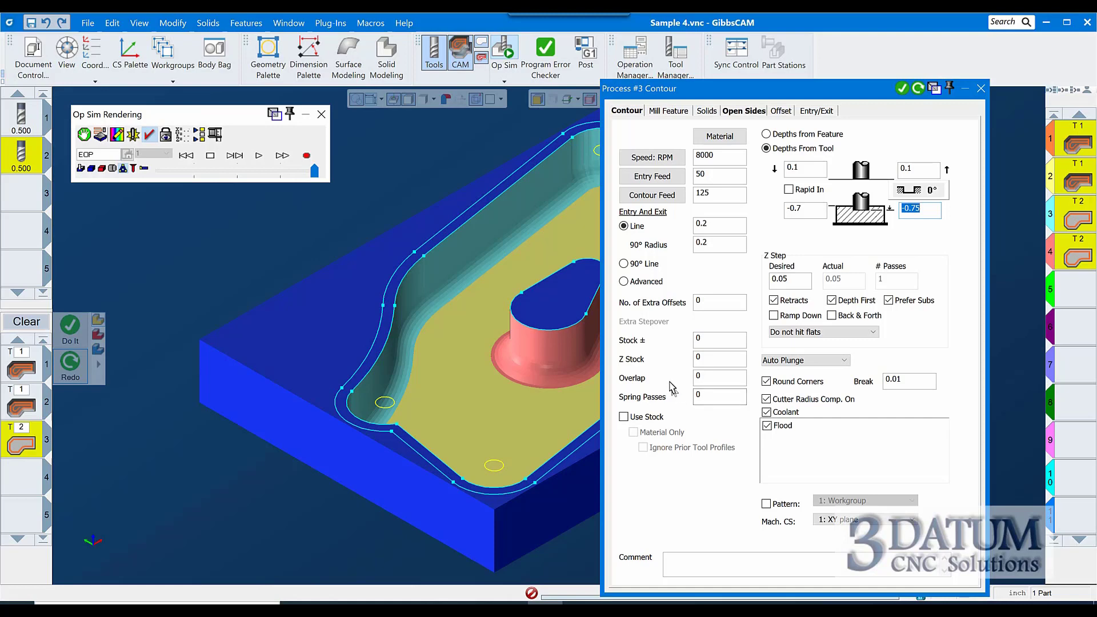
click(797, 209)
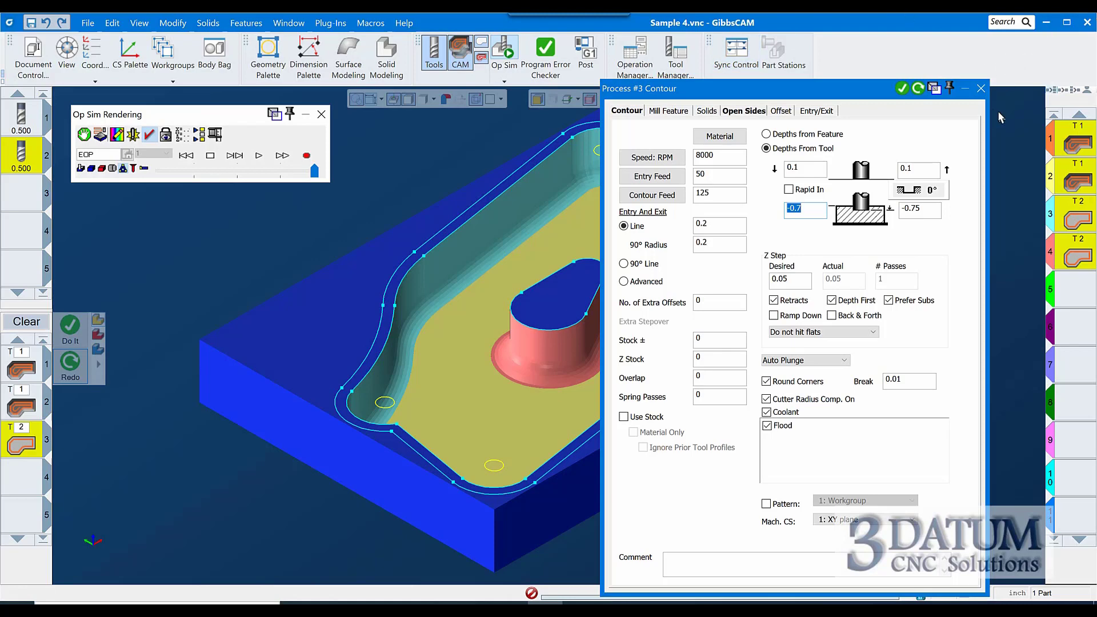
click(980, 89)
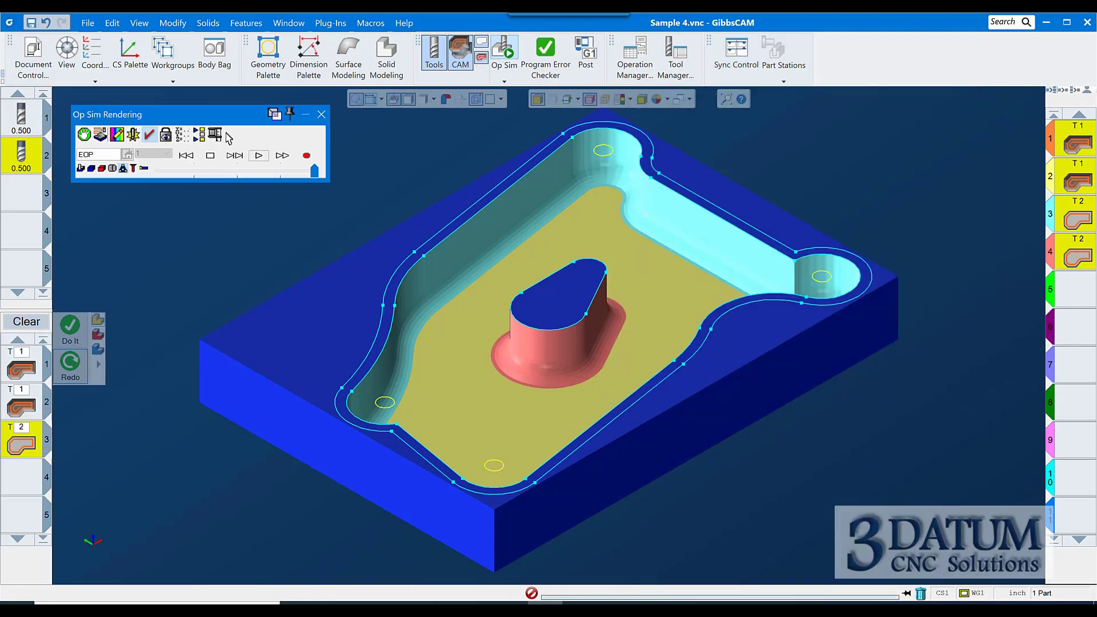
Step: Close Op Sim, view from top, and create an empty workgroup WG2 with a cleared process list
click(321, 115)
key(ctrl+t)
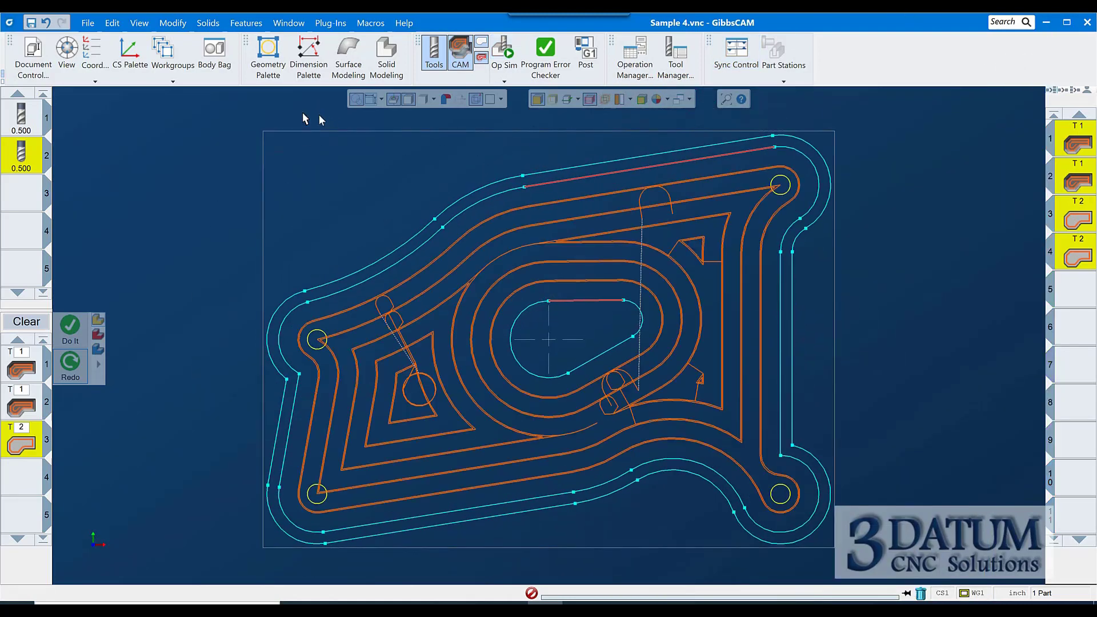
click(129, 51)
click(166, 50)
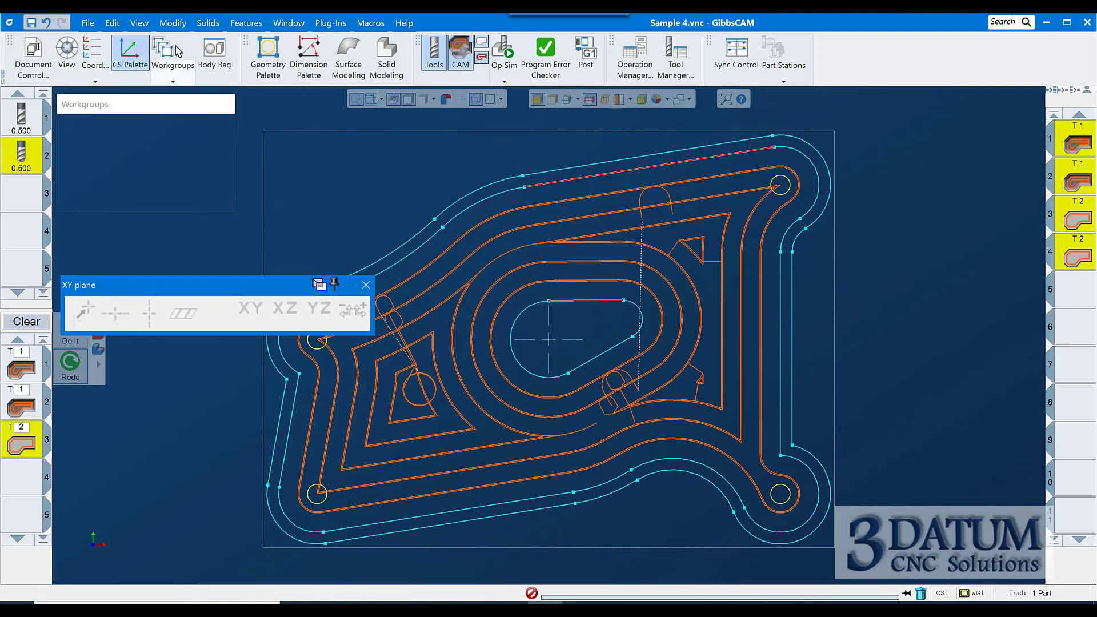
click(96, 145)
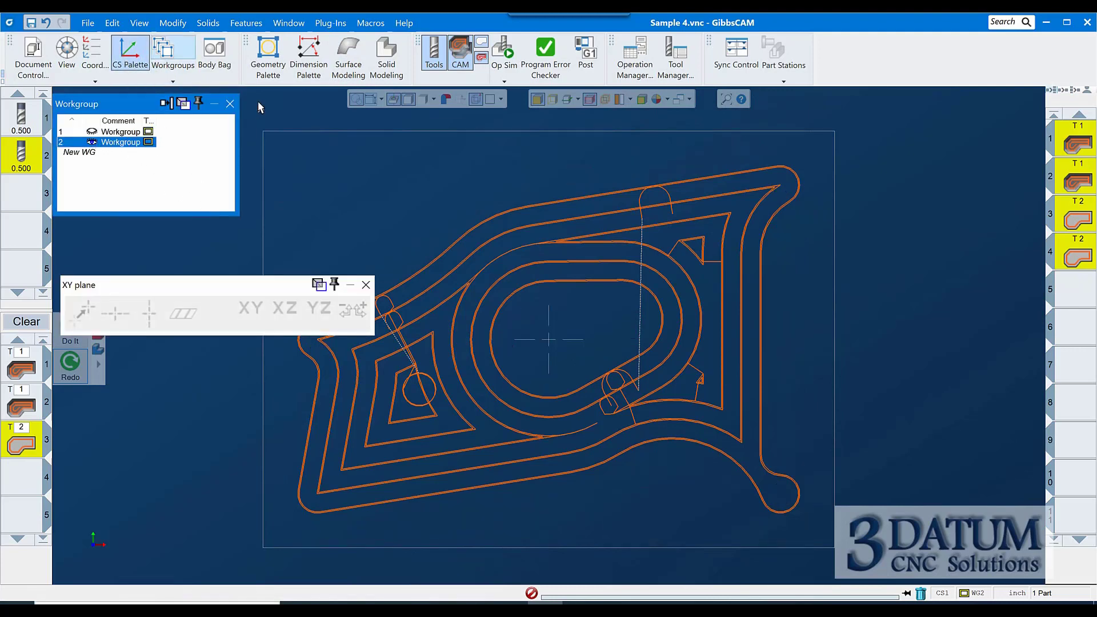
click(229, 104)
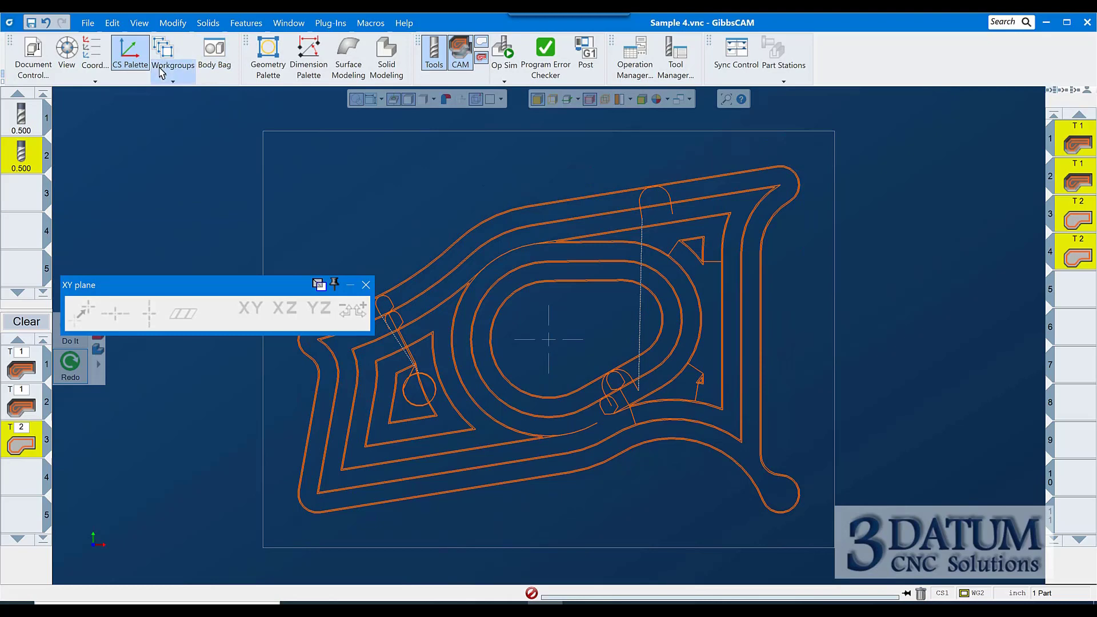
click(129, 51)
click(26, 321)
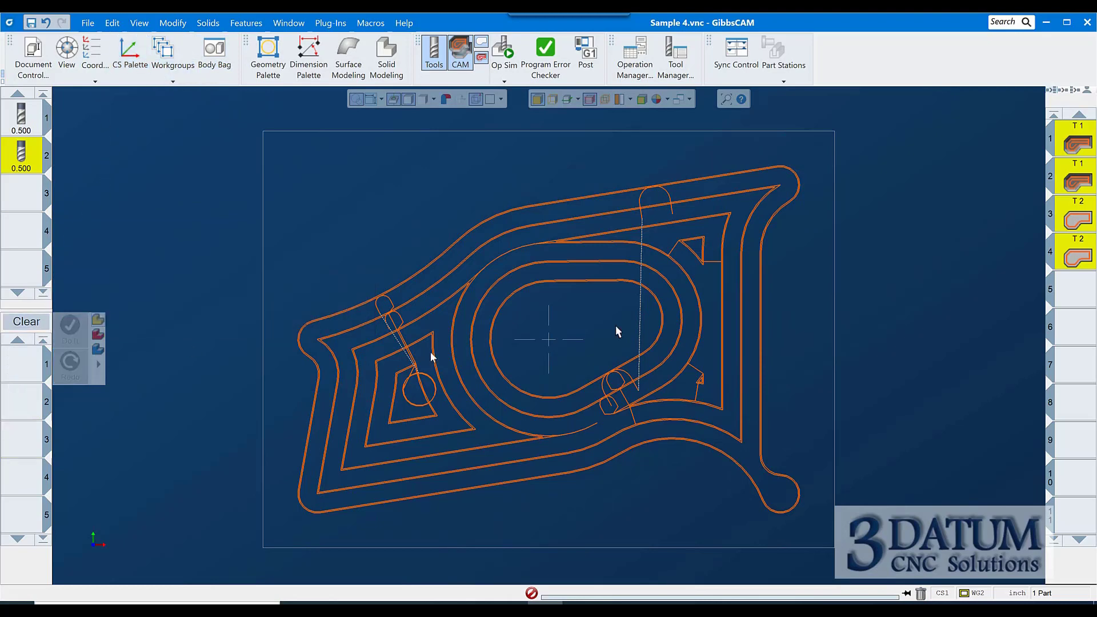
click(1061, 293)
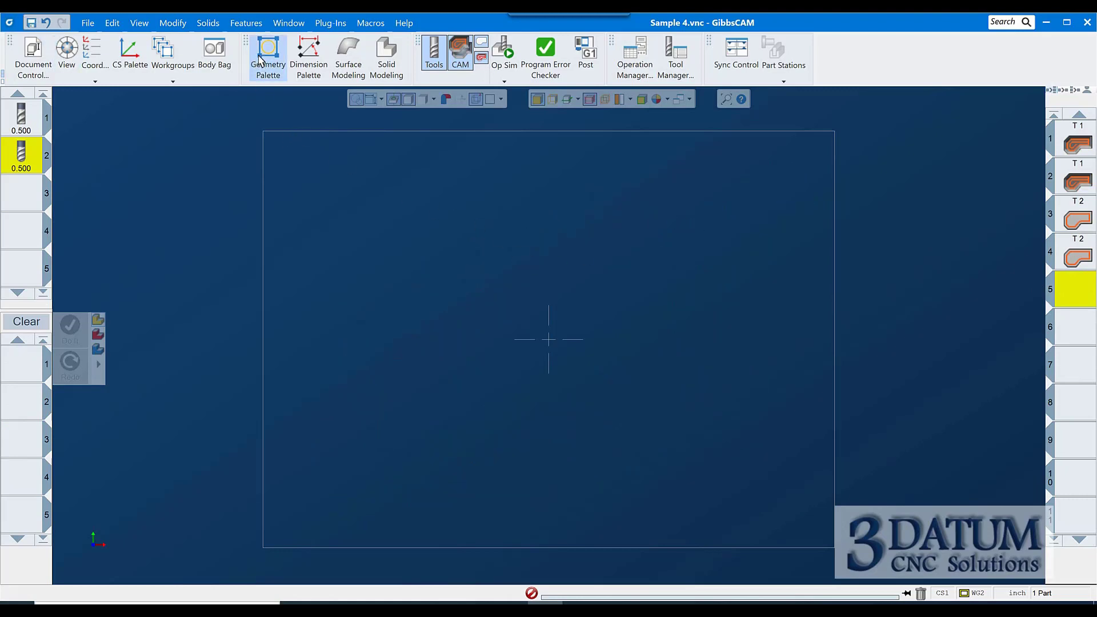
Step: Draw a 1.5 × 3.5 rectangle starting at X0 Y0 Z0 and zoom in on it
click(263, 57)
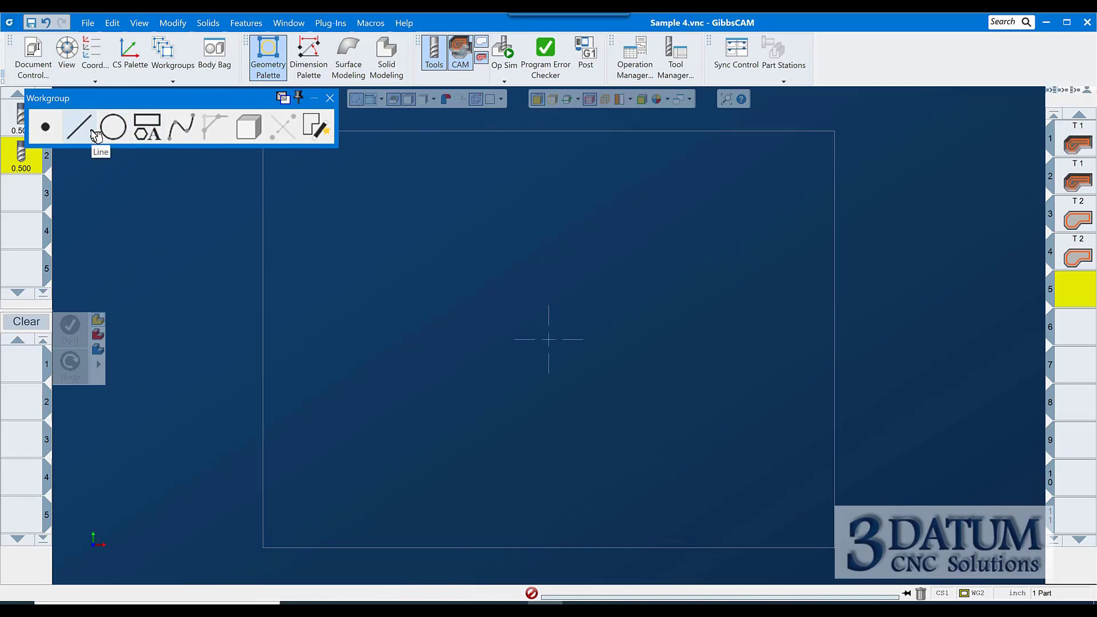
click(147, 126)
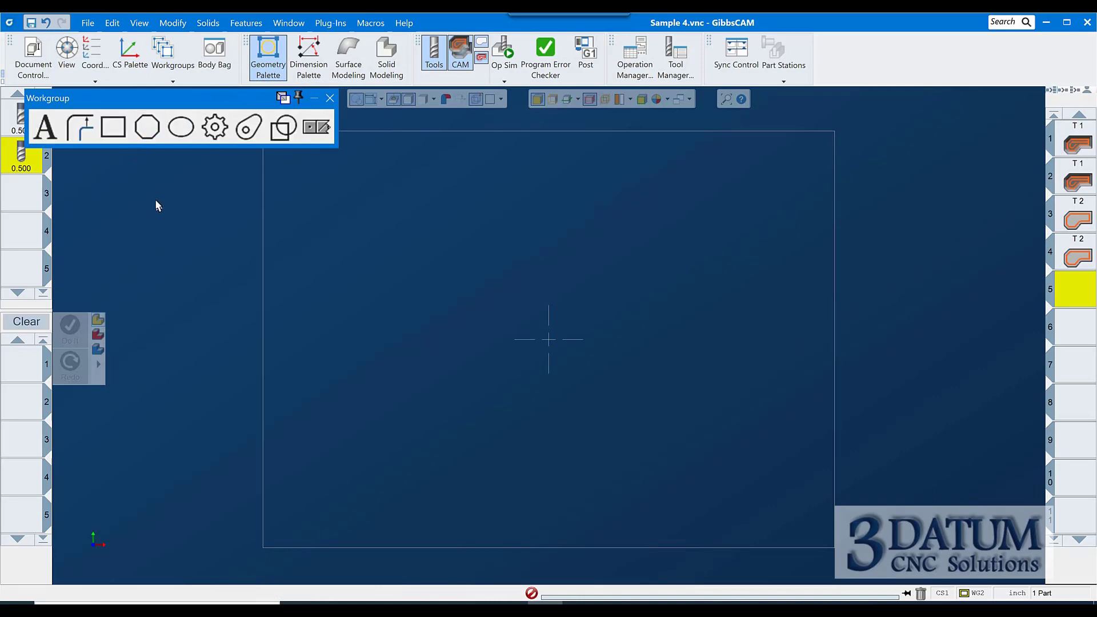
click(112, 127)
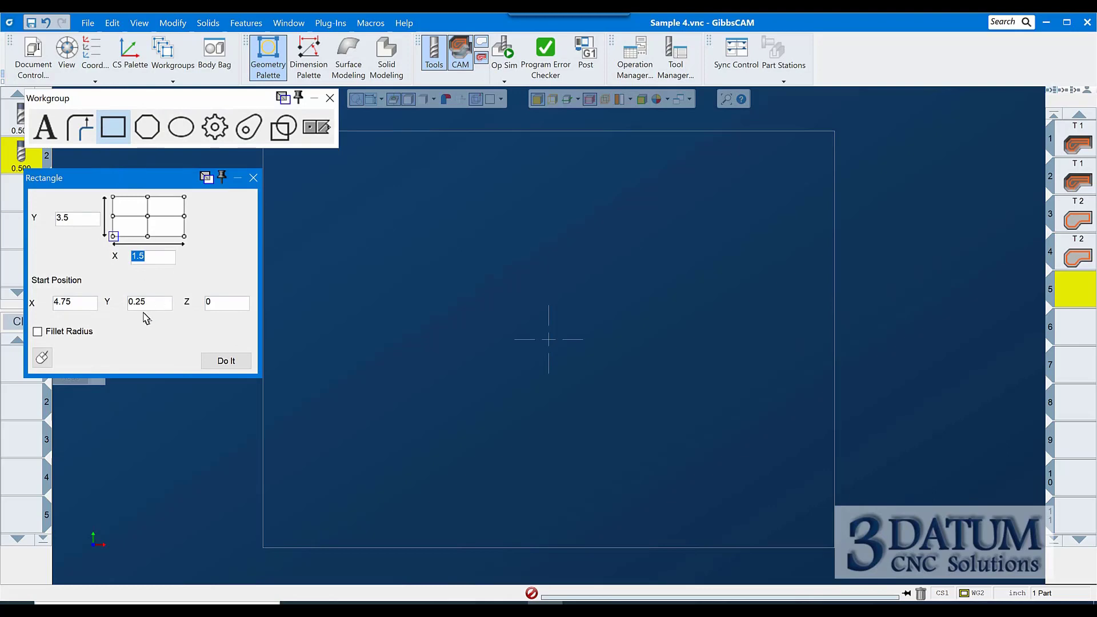
double_click(90, 307)
text(0)
click(227, 360)
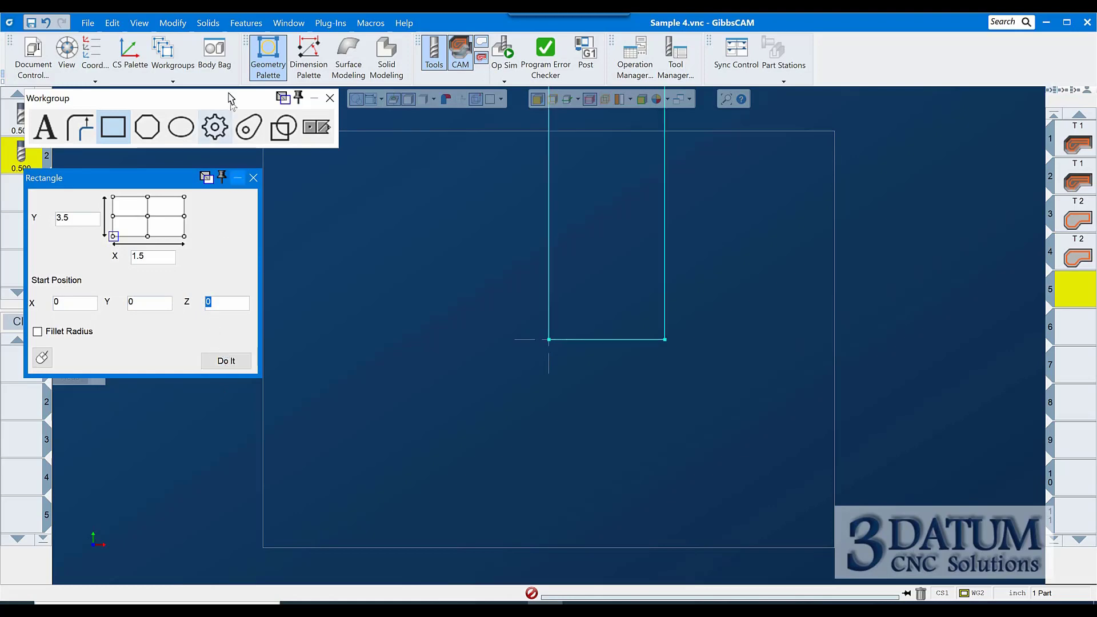
click(253, 178)
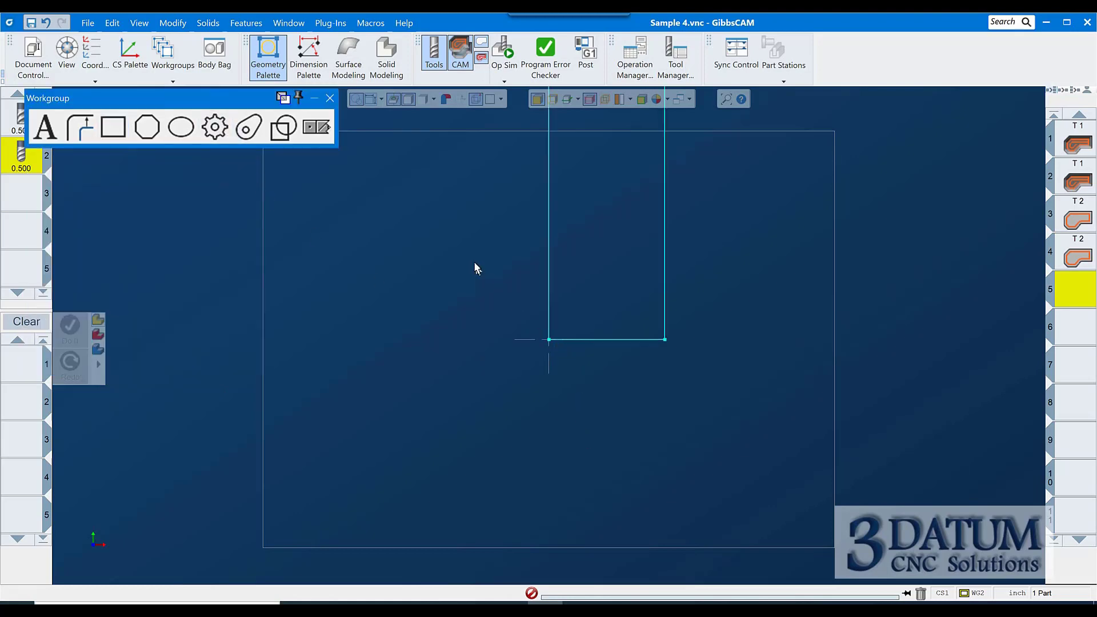
drag(475, 255, 793, 505)
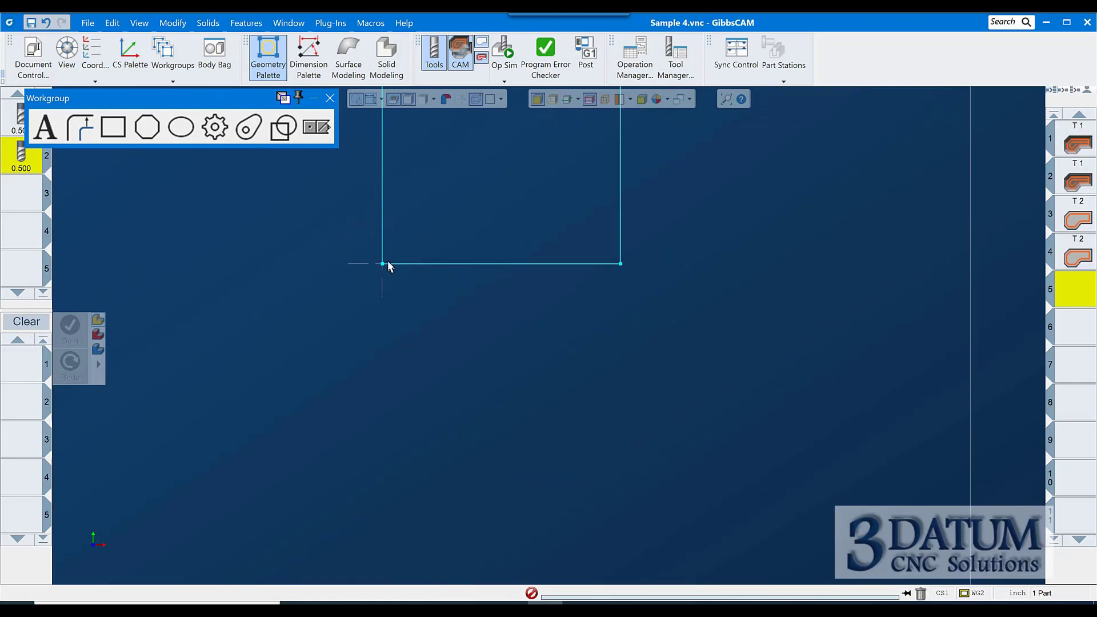
Step: Add a 0.25-radius circle tangent to the rectangle's left and bottom edges, inside the corner
click(285, 131)
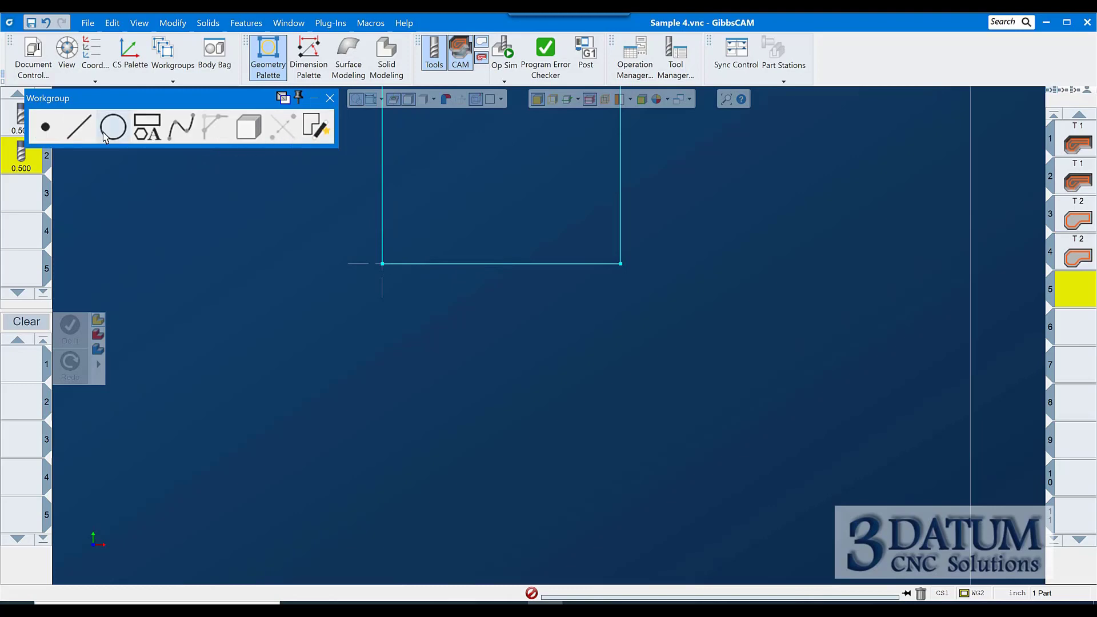
click(113, 126)
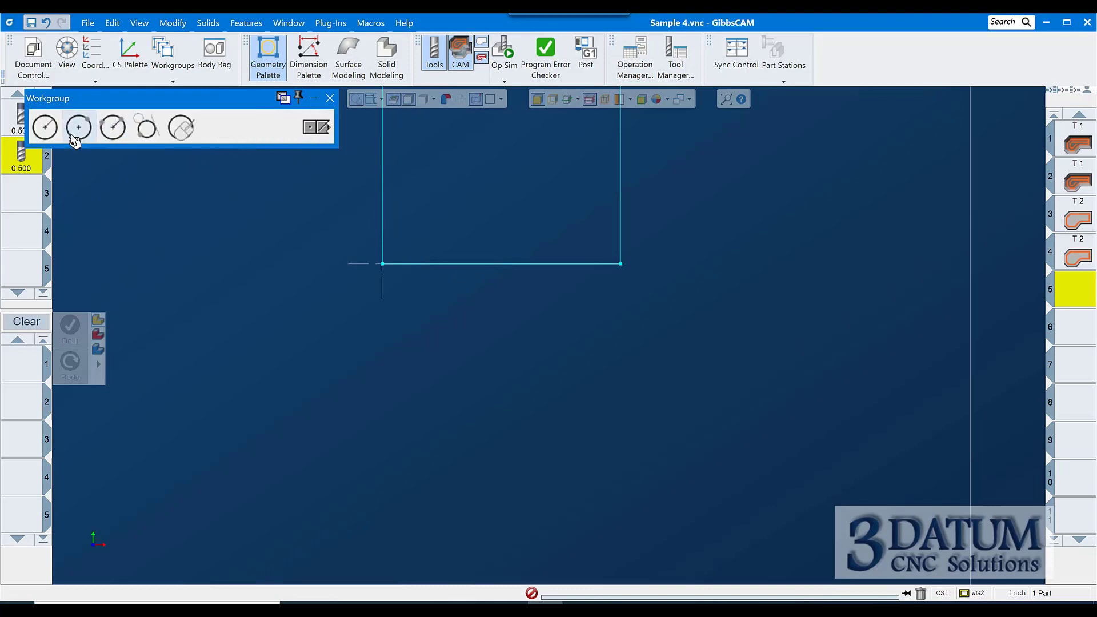
click(382, 198)
shift+click(424, 264)
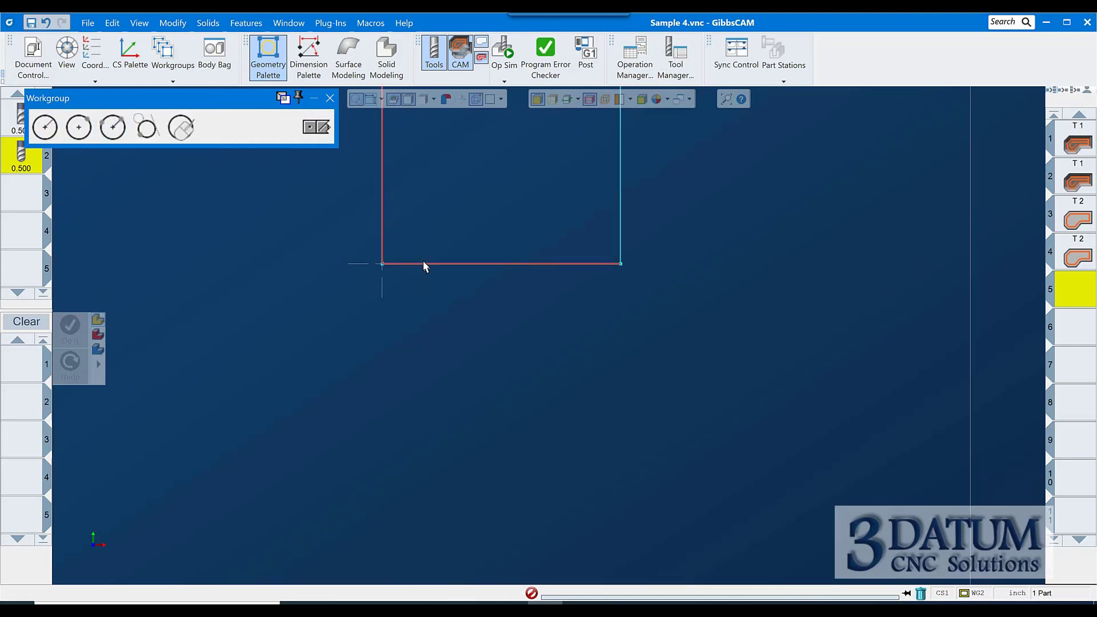
key(Return)
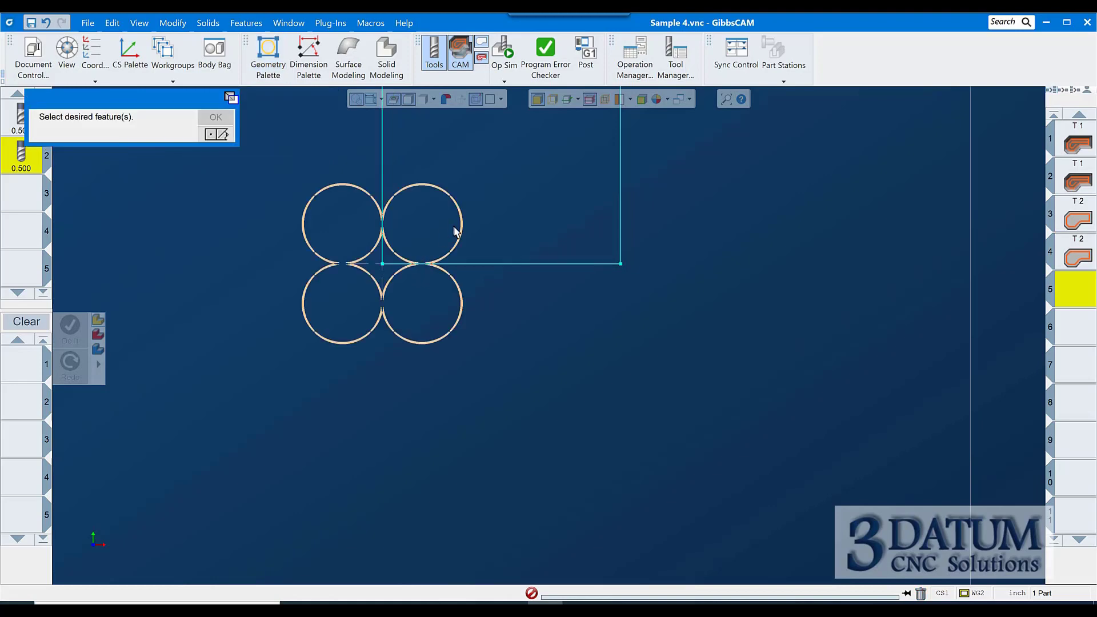
click(398, 258)
key(Return)
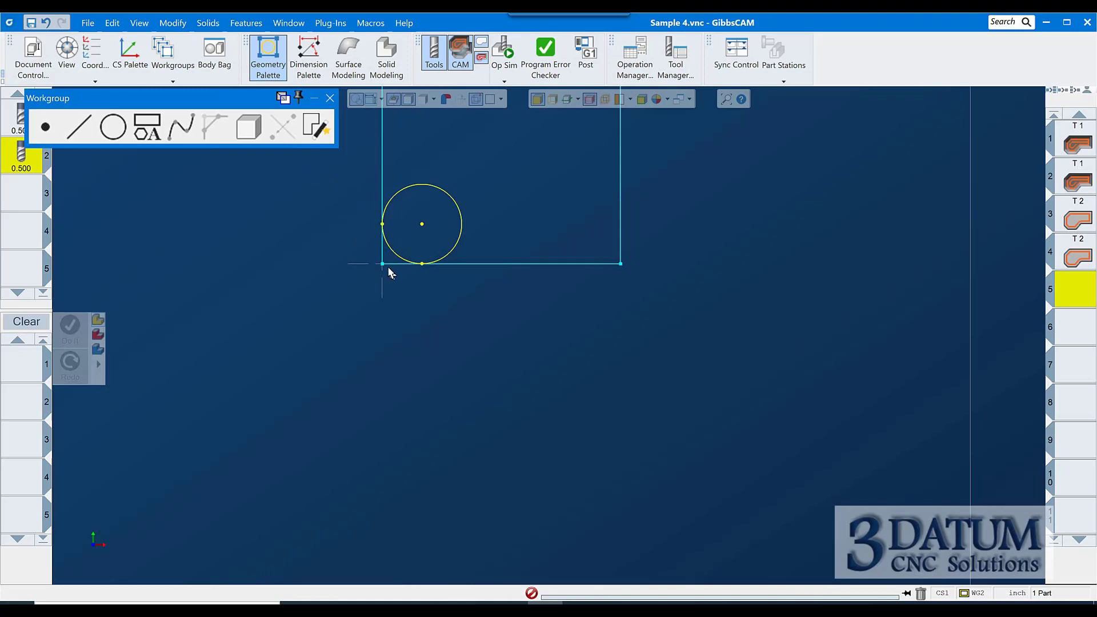
Step: Create a point 0.05 from the rectangle's lower-left corner at 15°
click(382, 257)
click(382, 264)
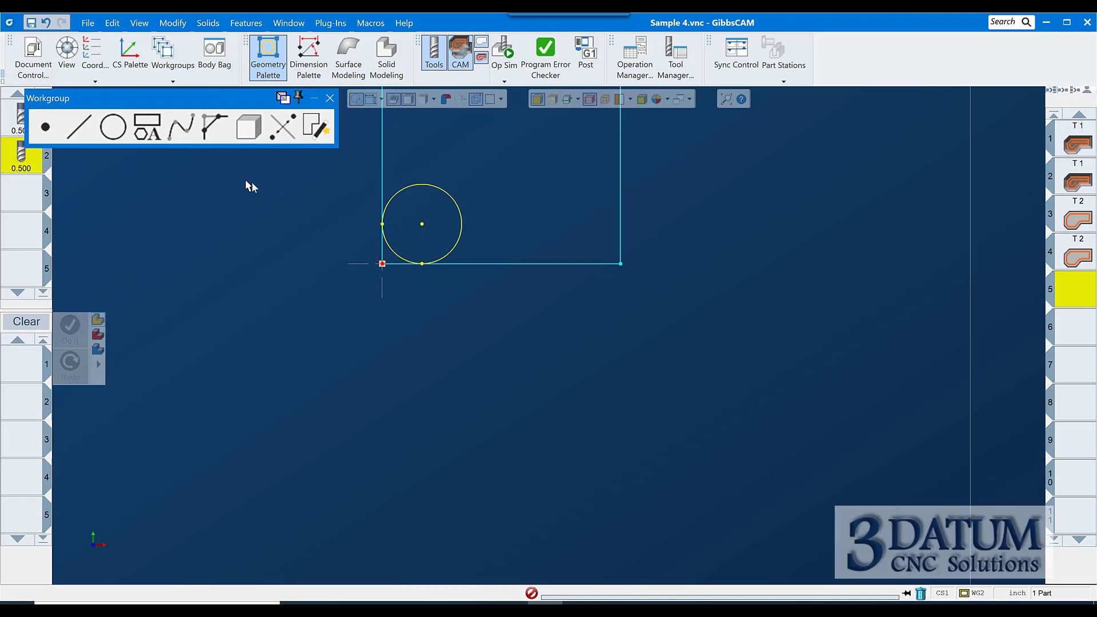
click(45, 127)
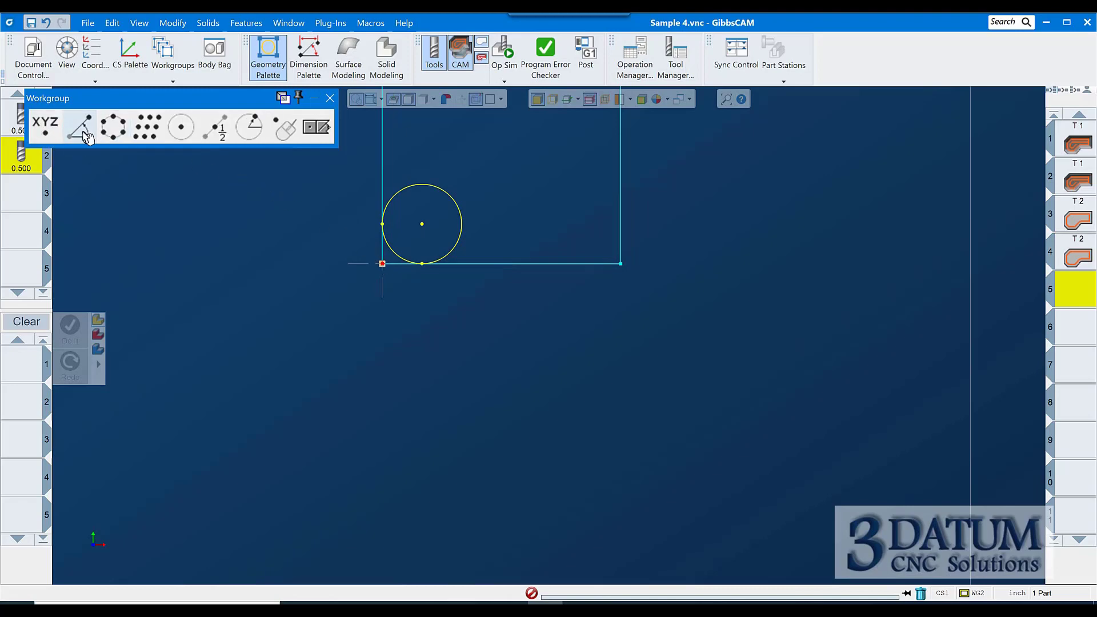
click(80, 126)
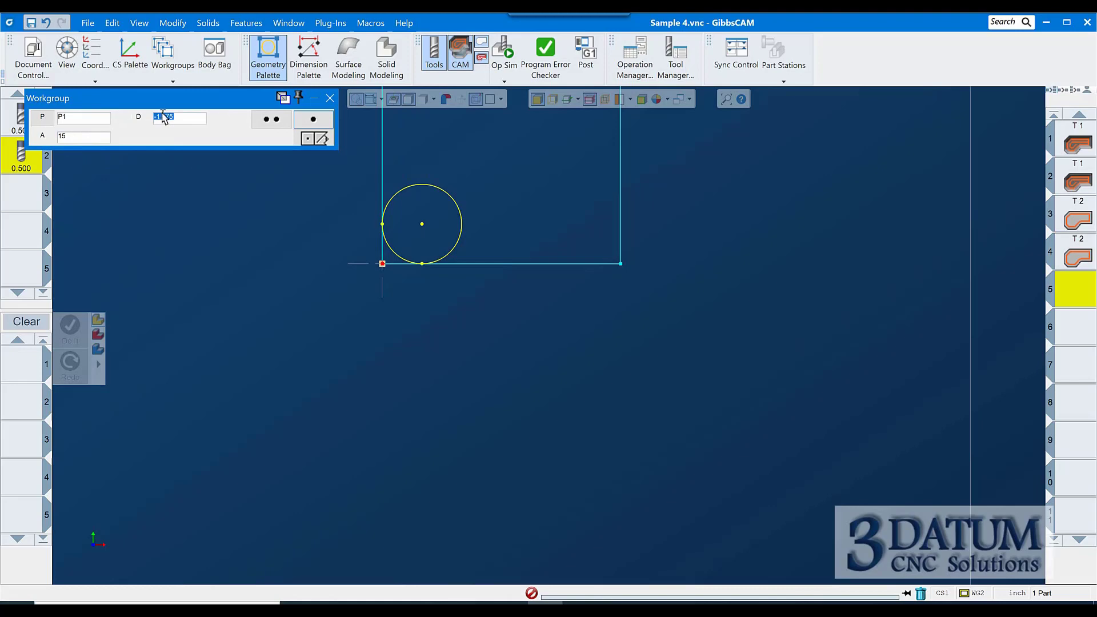
text(.05)
key(Tab)
key(Return)
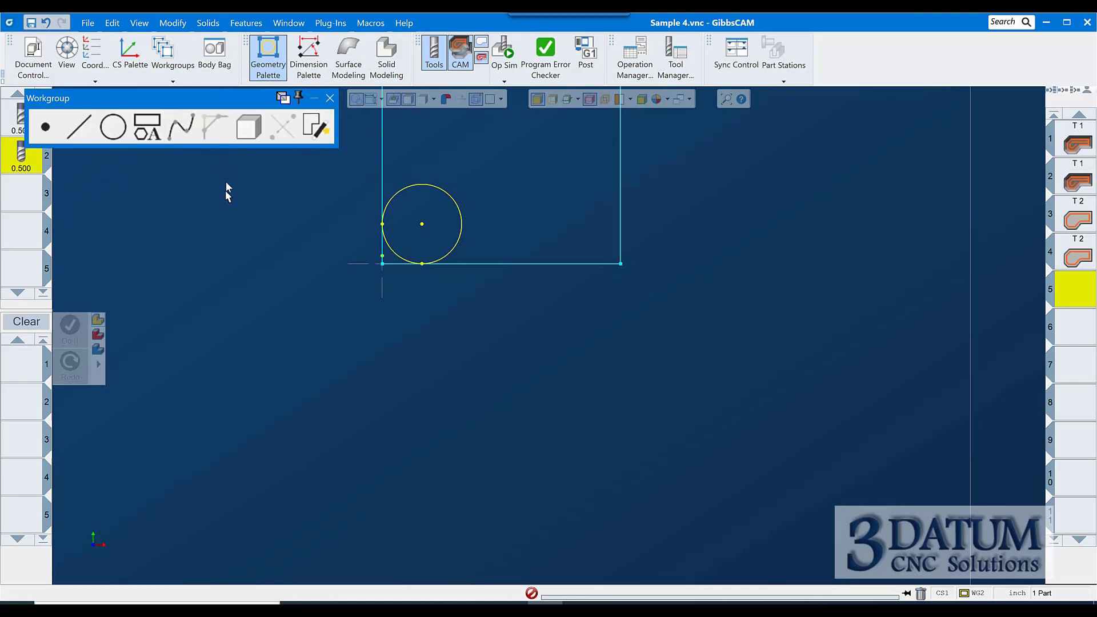
Step: Generate circles tangent to the bottom edge passing through the new offset point
click(112, 126)
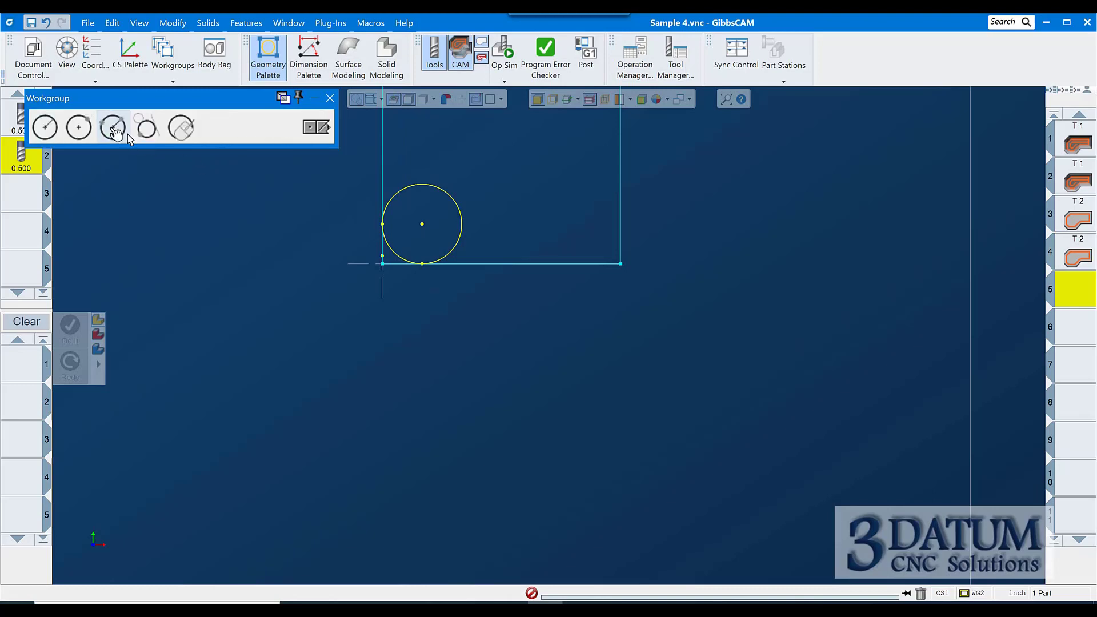
click(392, 263)
click(383, 256)
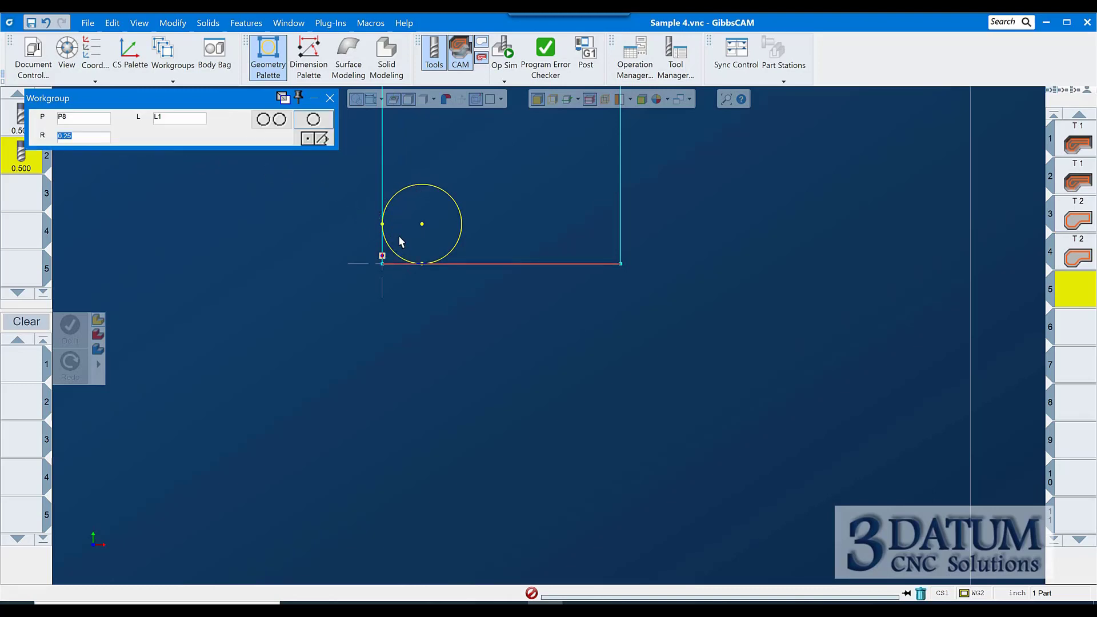
key(Return)
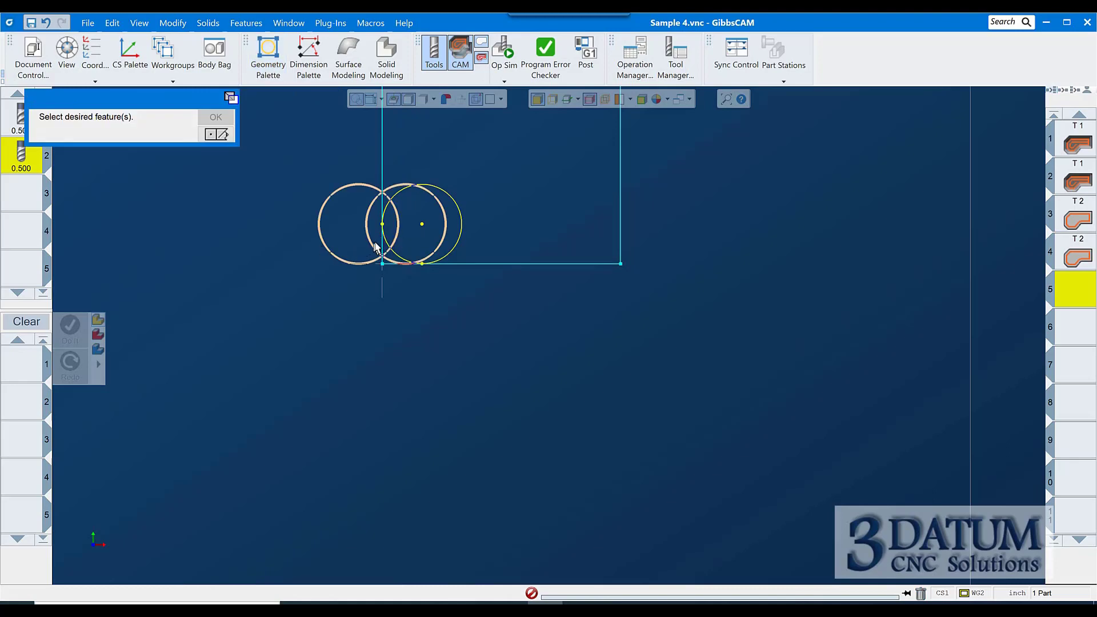
Step: Keep the overlapping circle and add a point where the left circle meets the vertical edge
click(375, 248)
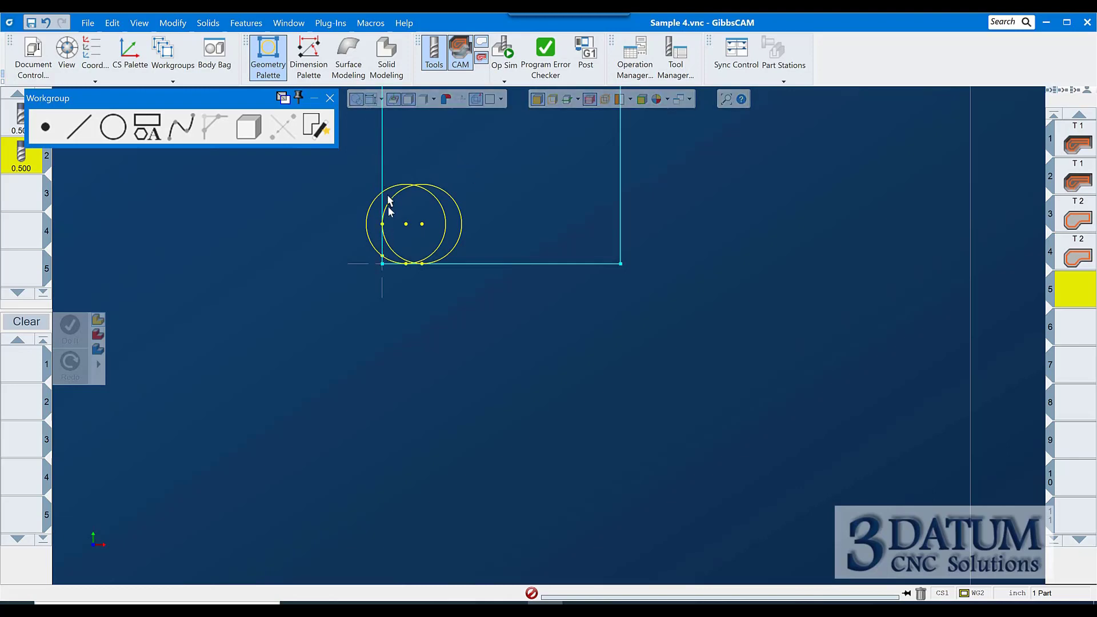
scroll(430, 166, down, 5)
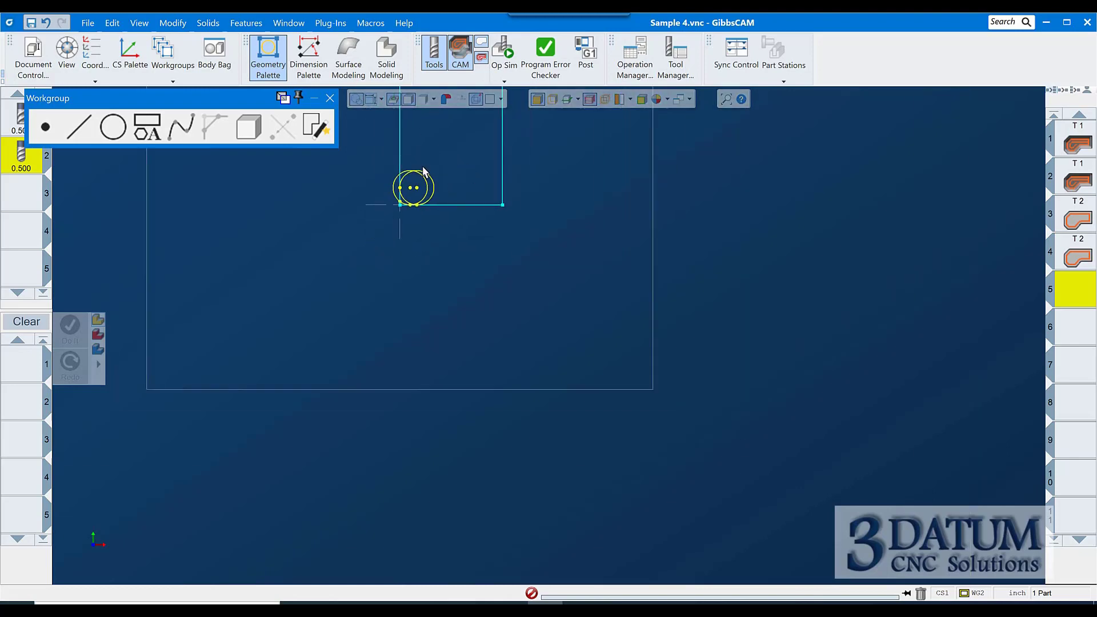
middle_drag(441, 189, 453, 258)
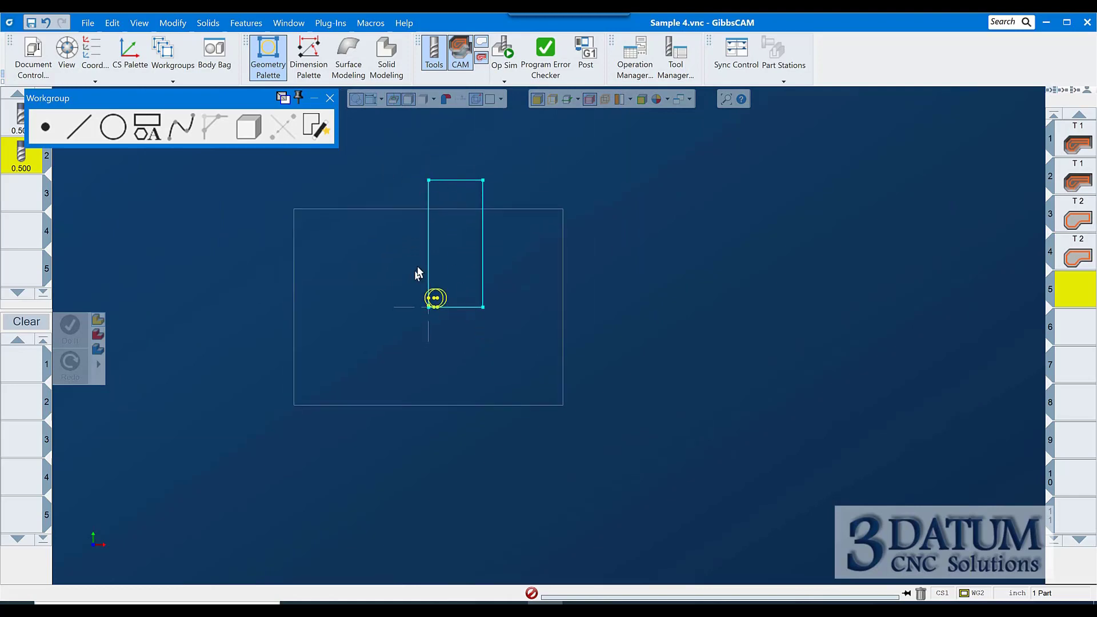
scroll(440, 303, up, 5)
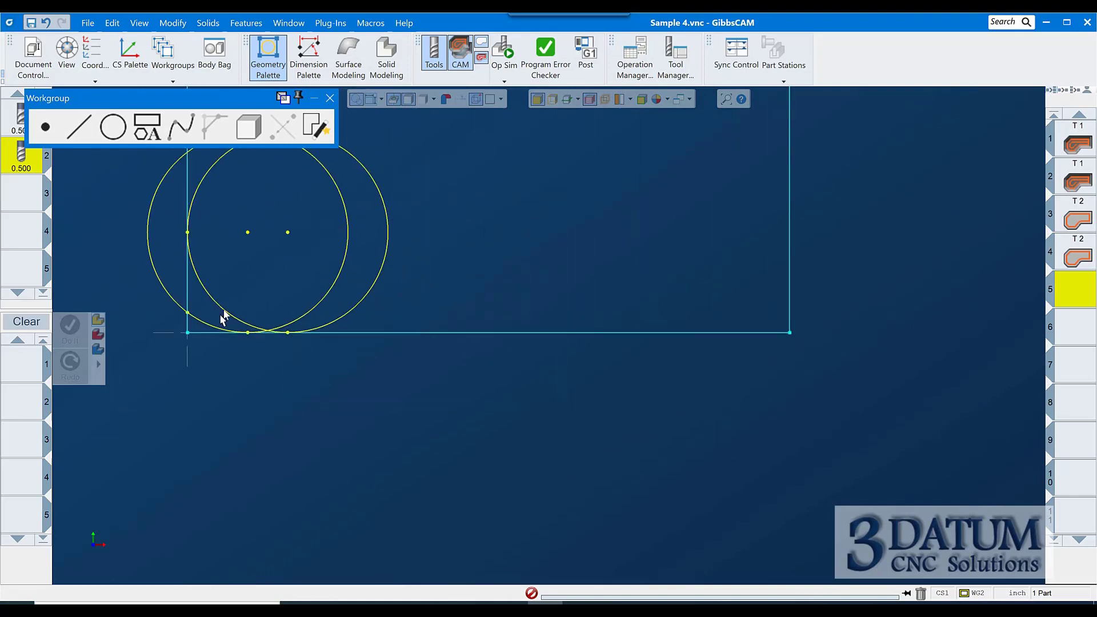
middle_drag(206, 338, 345, 361)
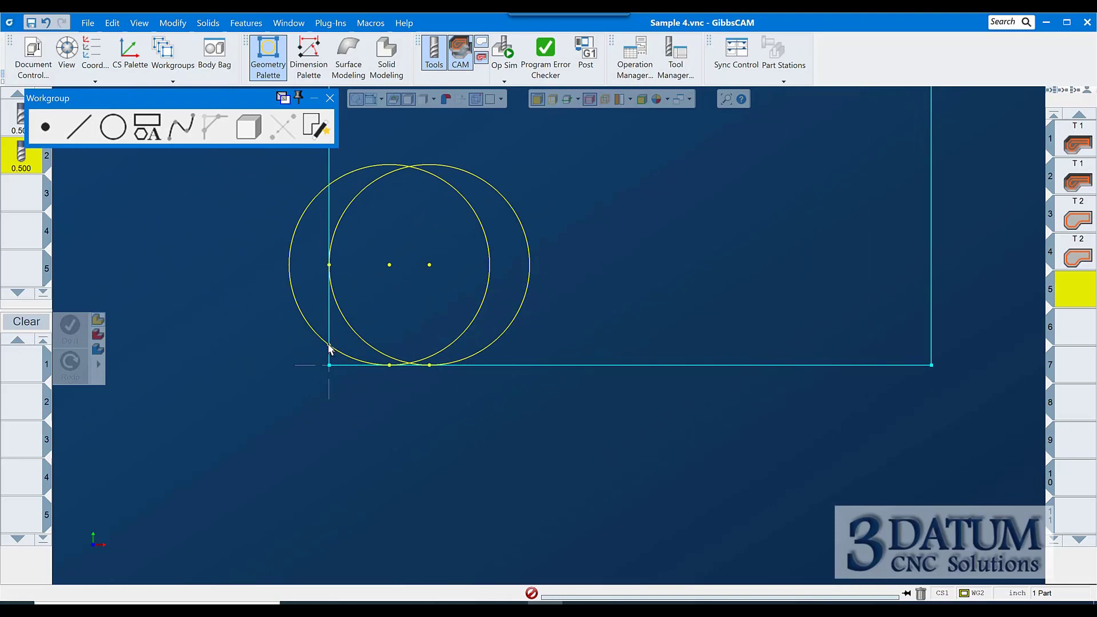
click(329, 345)
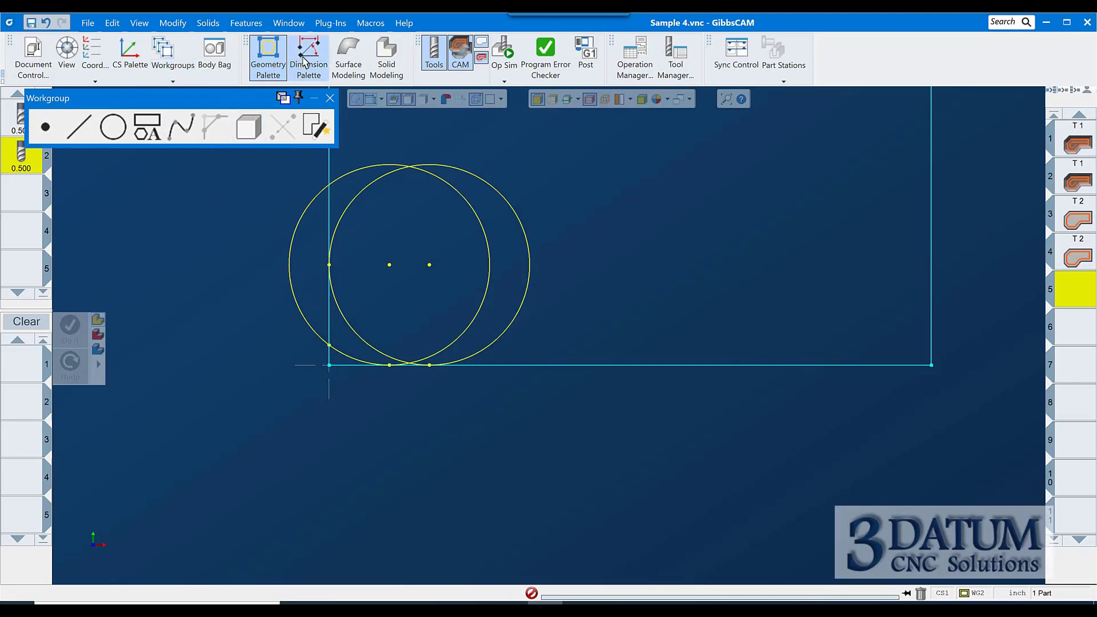
click(308, 57)
click(113, 531)
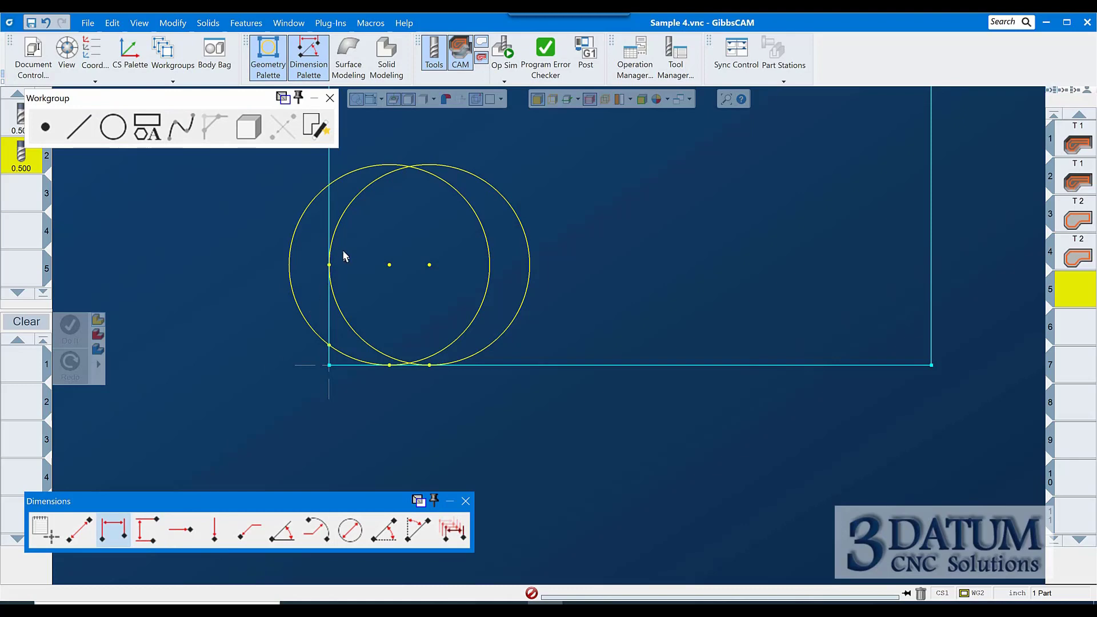
click(389, 265)
click(429, 265)
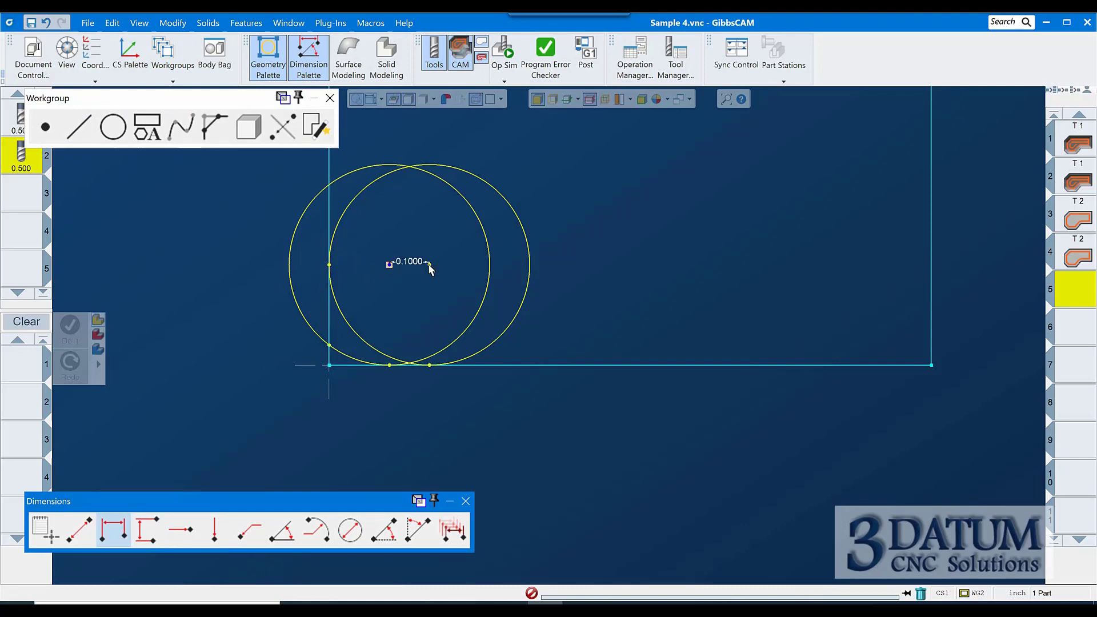
click(429, 264)
click(389, 365)
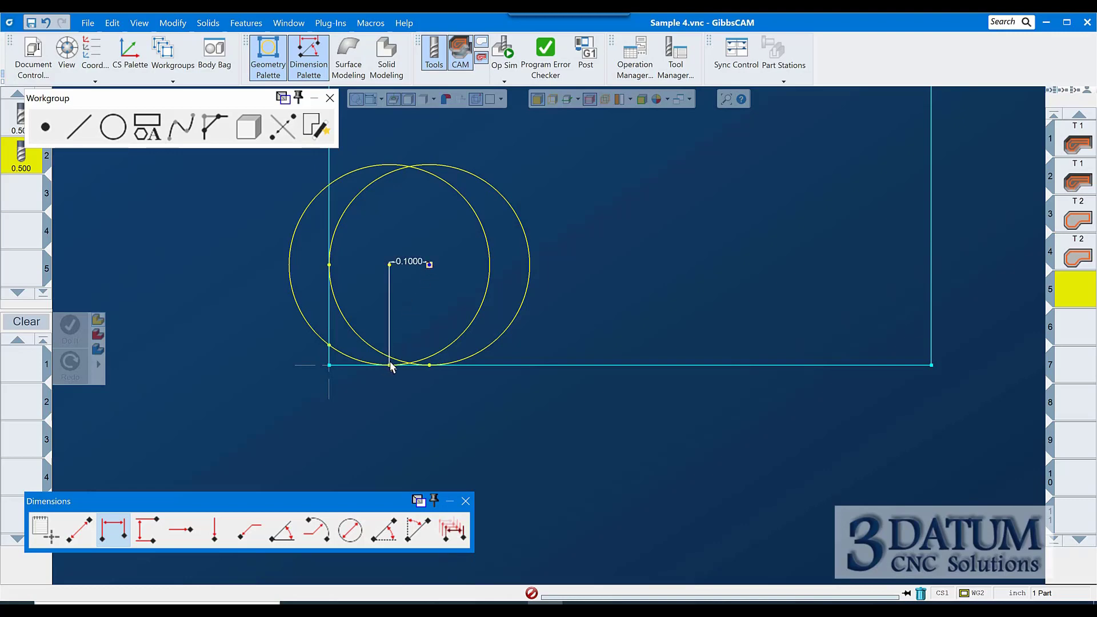
click(650, 510)
click(466, 501)
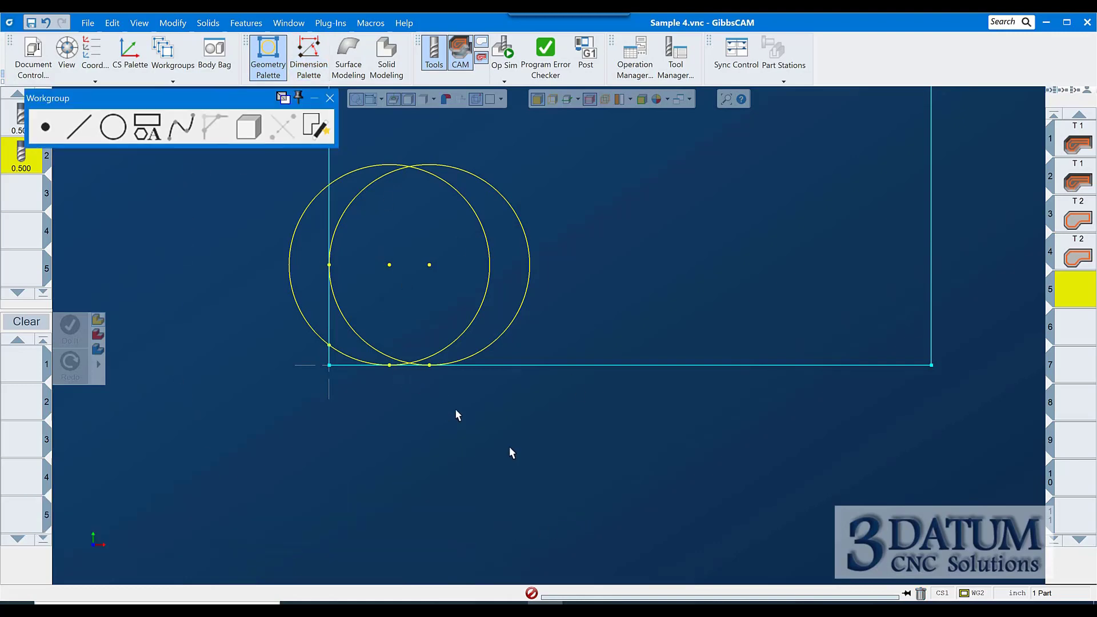
Step: Delete the selected construction geometry, then the remaining circle and its point
click(921, 594)
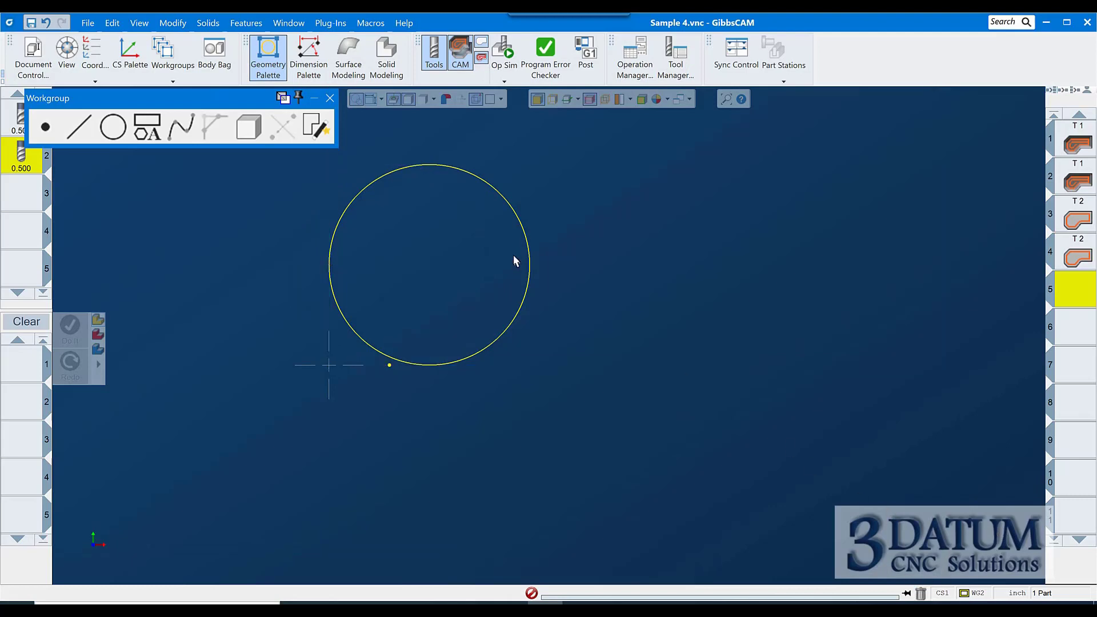
middle_drag(515, 259, 683, 351)
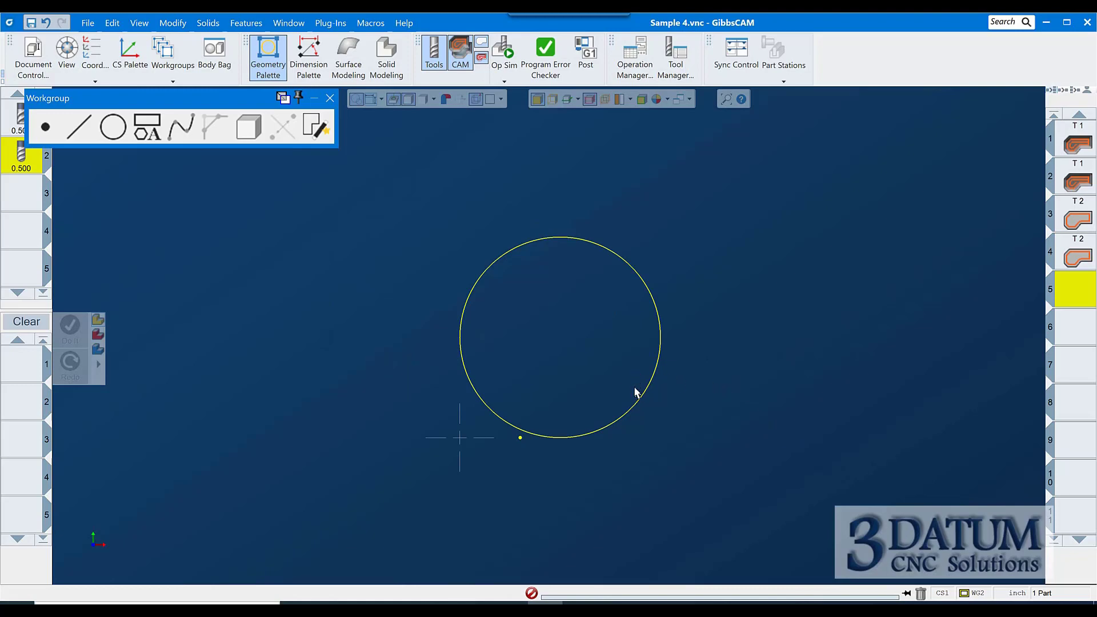
scroll(522, 351, down, 2)
scroll(528, 350, up, 4)
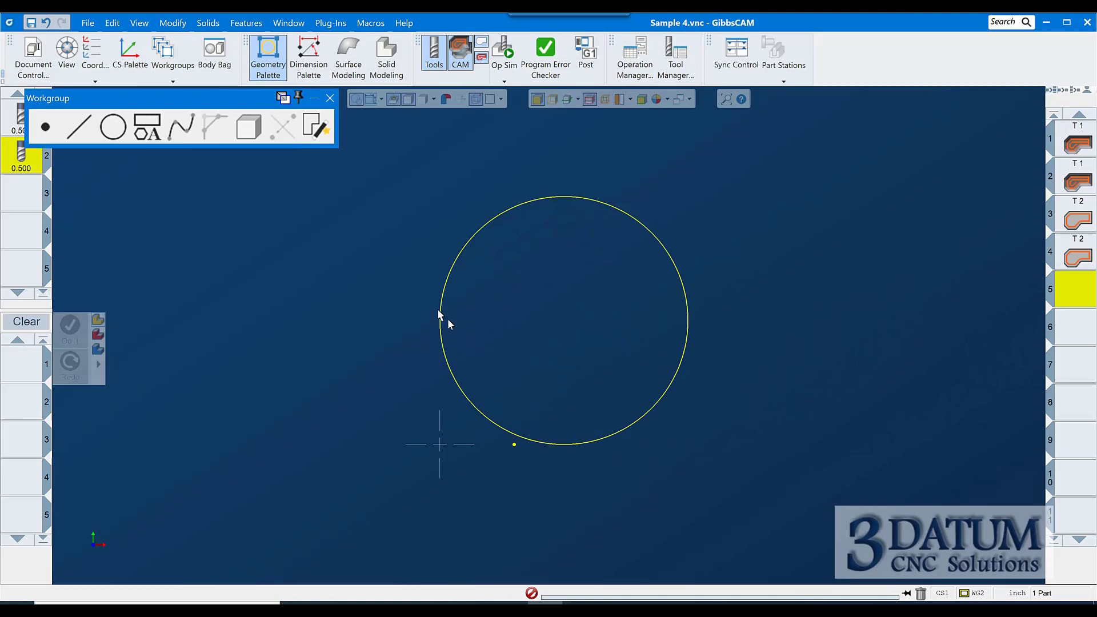
drag(366, 203, 741, 486)
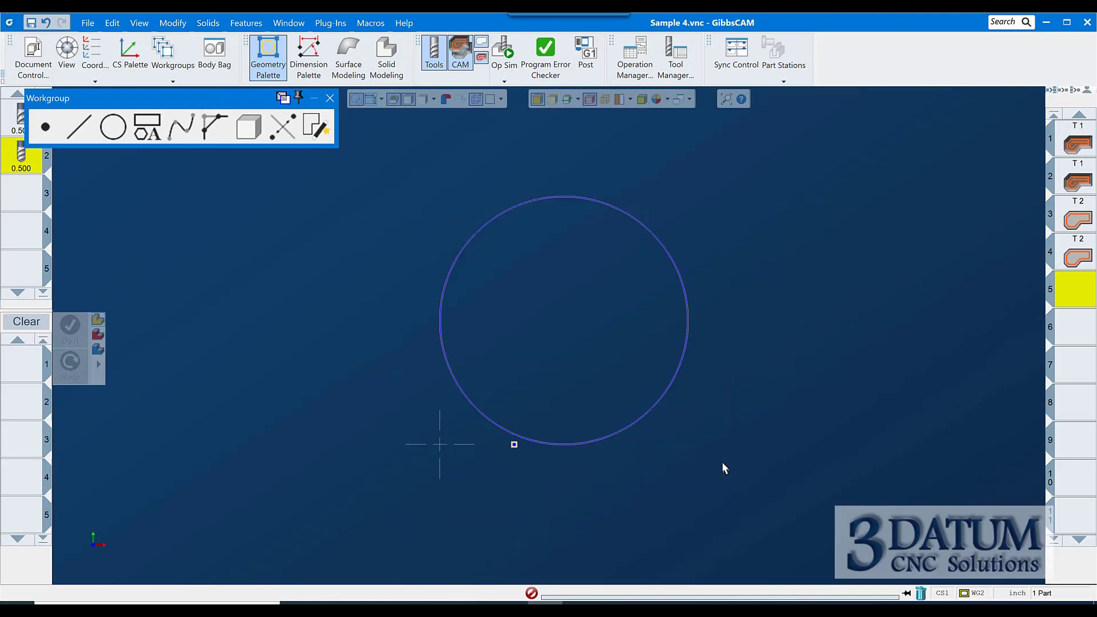
click(920, 593)
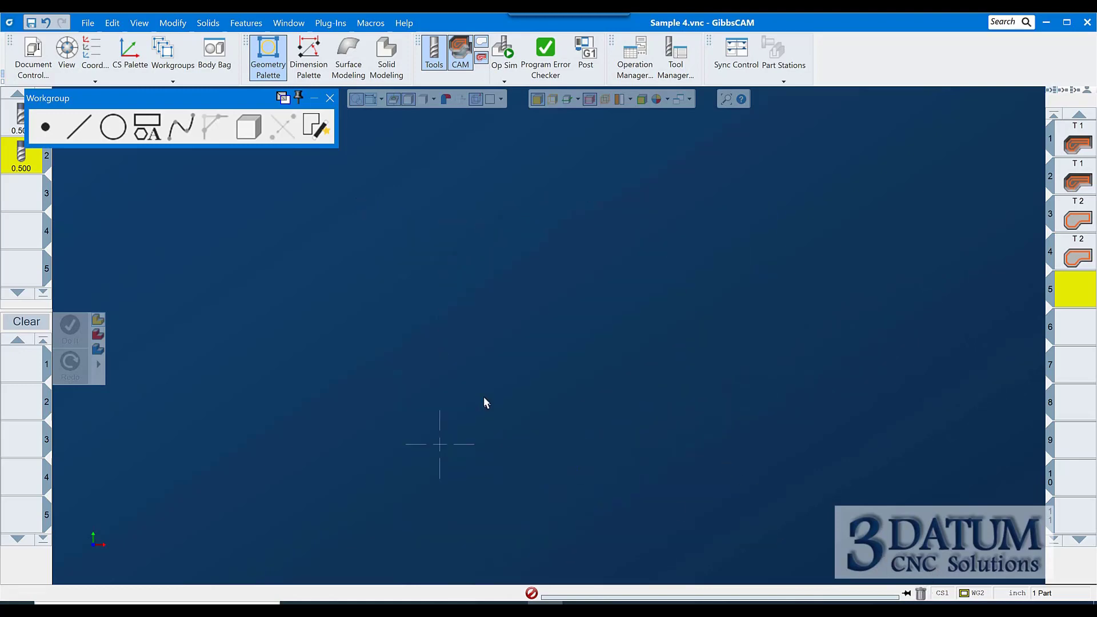
Step: Fit the rectangle outline into view and move the geometry palette aside
scroll(382, 354, down, 2)
key(ctrl+f)
scroll(464, 307, down, 1)
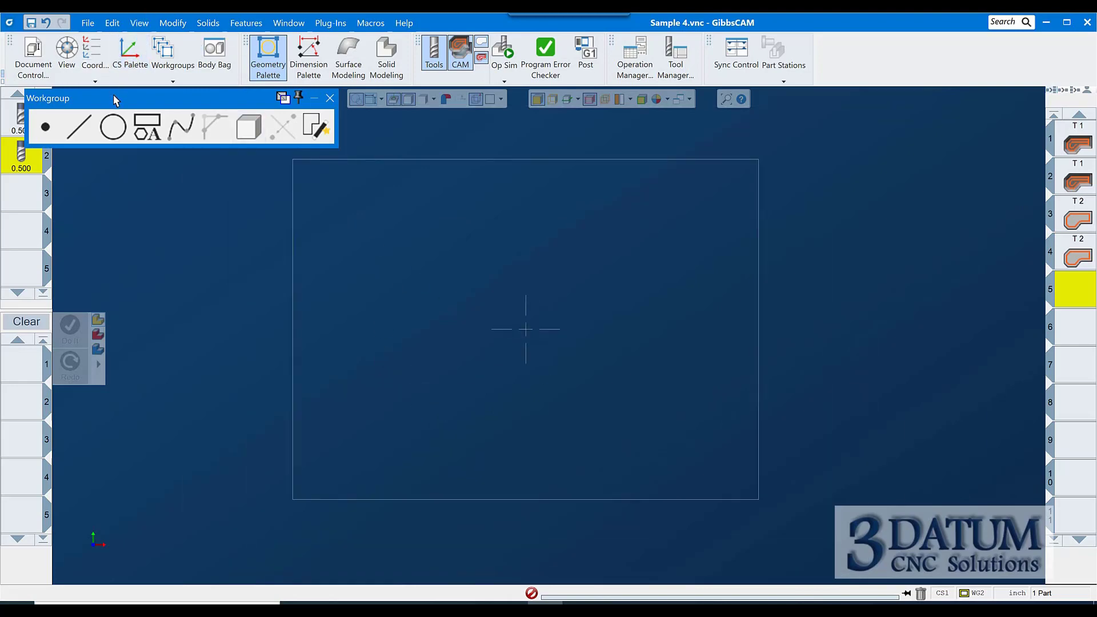
drag(114, 100, 175, 133)
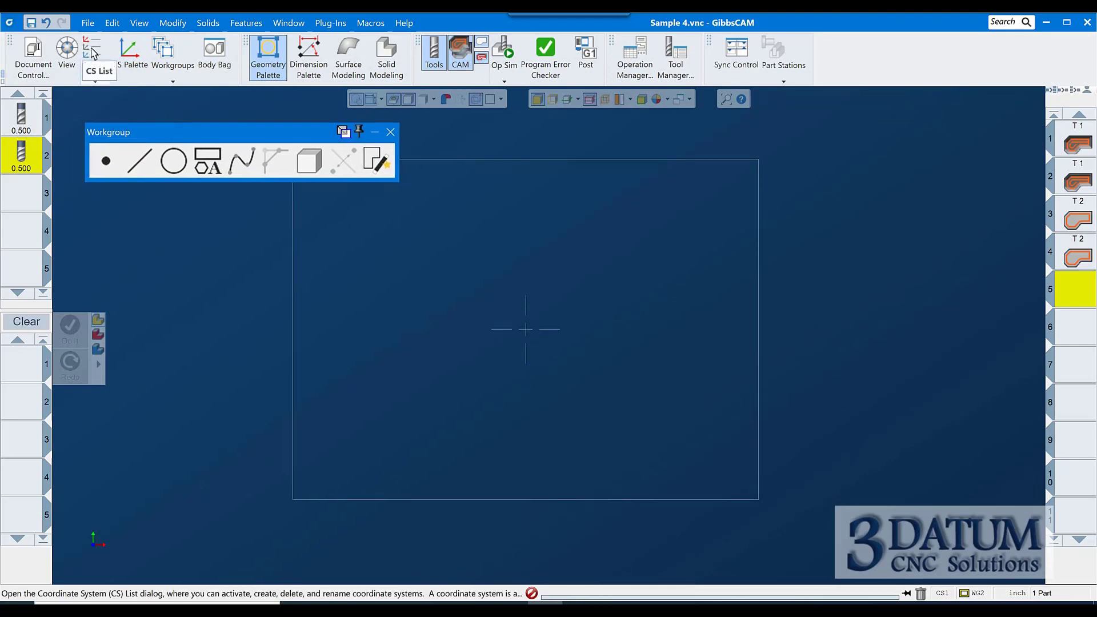
Step: Make Workgroup 1 the active workgroup and load its four existing operations
click(95, 81)
click(170, 52)
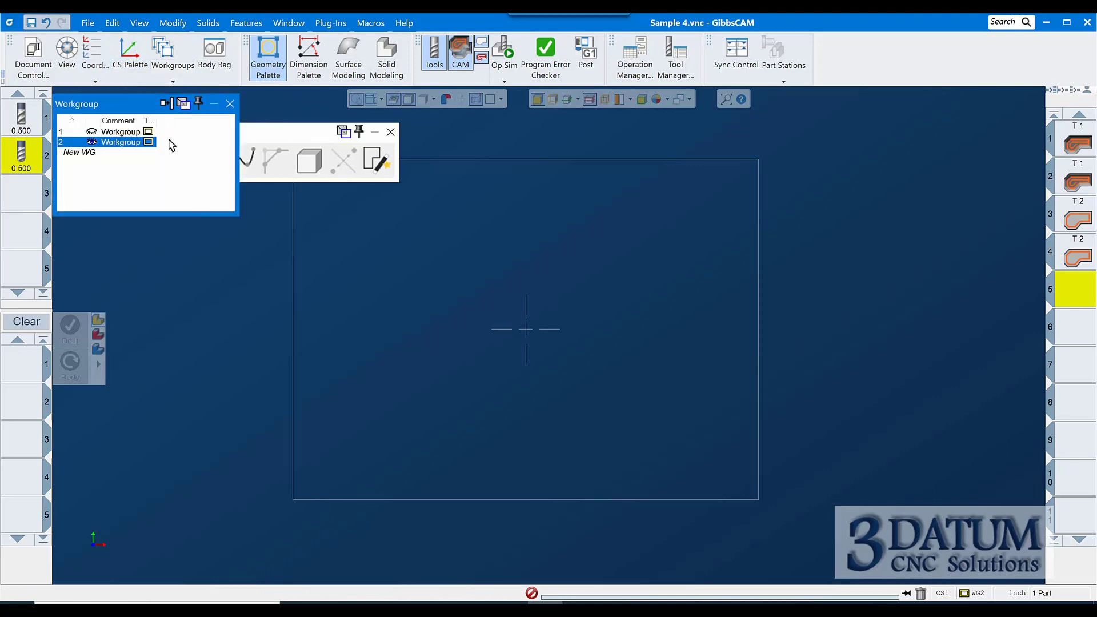
click(120, 131)
click(230, 103)
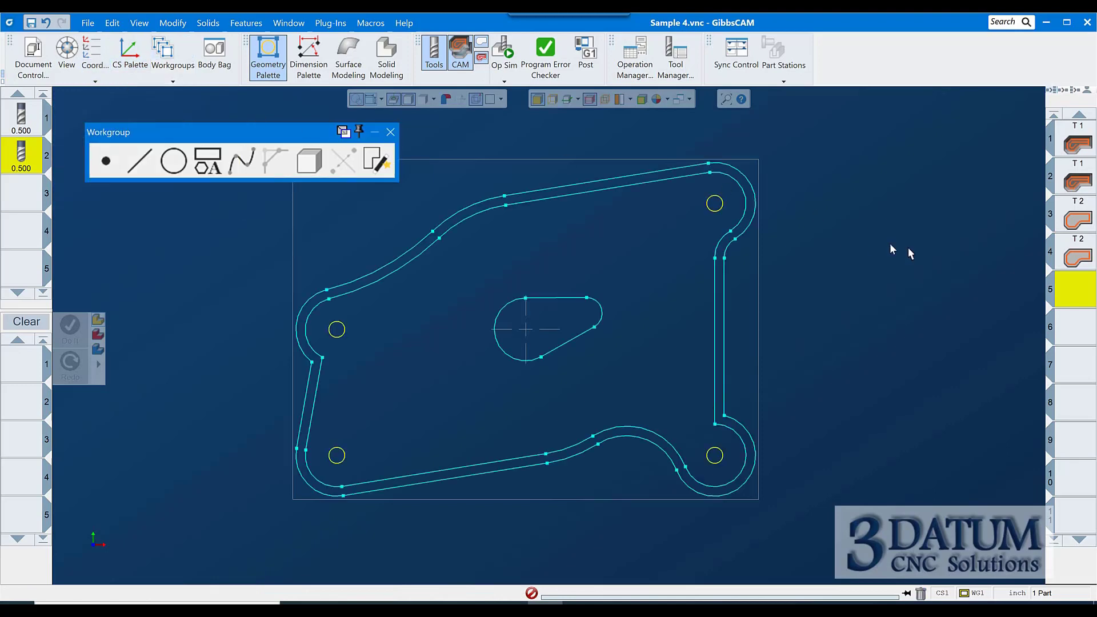
double_click(1082, 222)
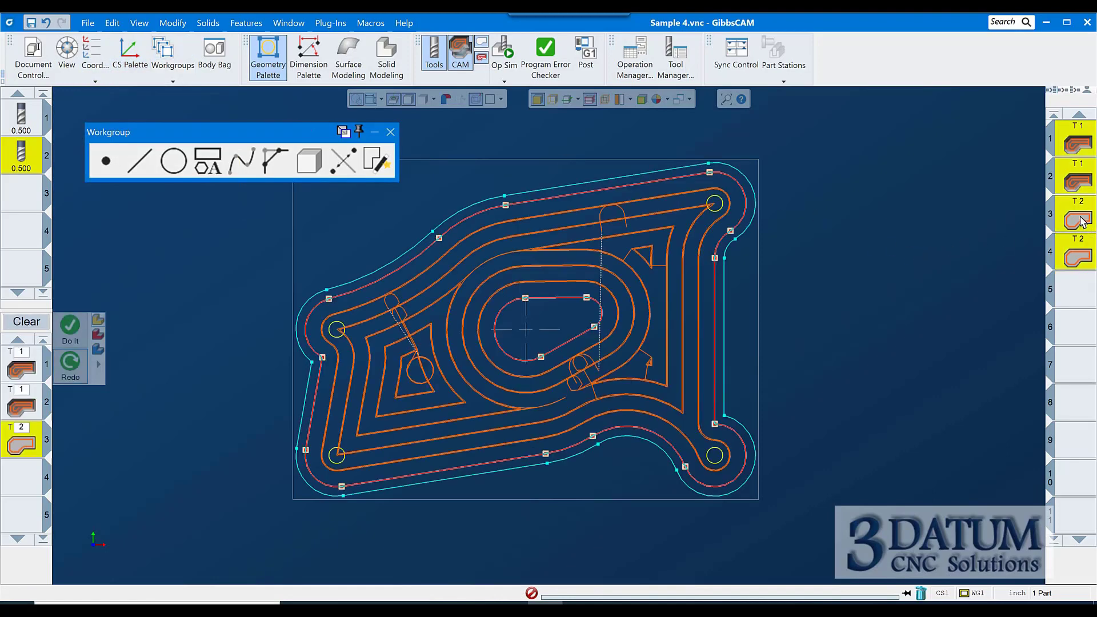
Step: Set Stock ± to 0.1 in Contour process #3 and redo its toolpath
double_click(29, 440)
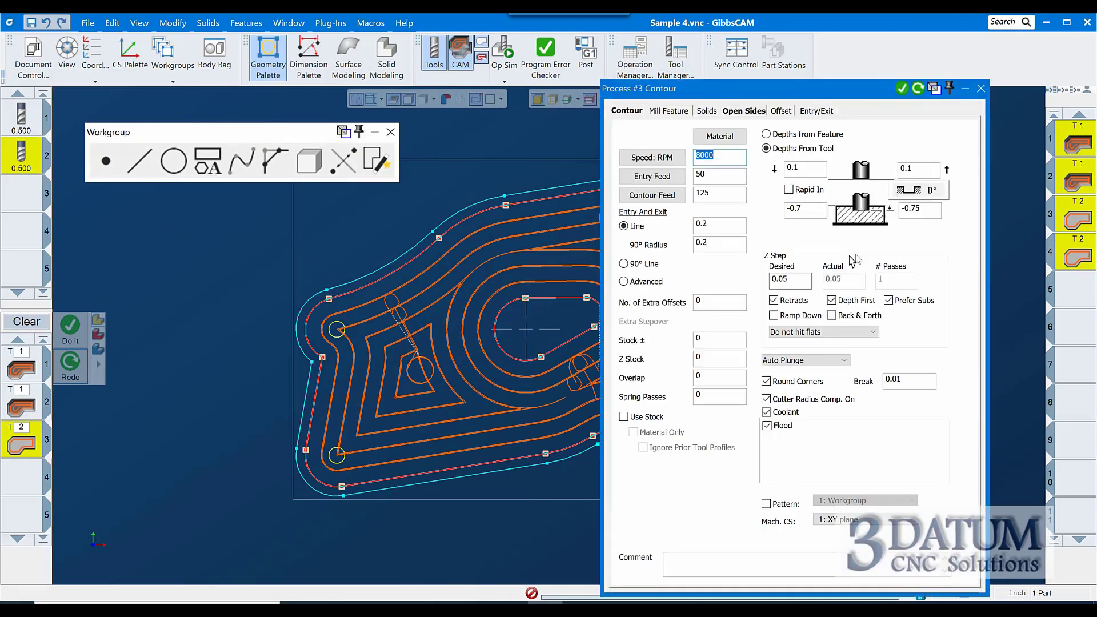
click(805, 210)
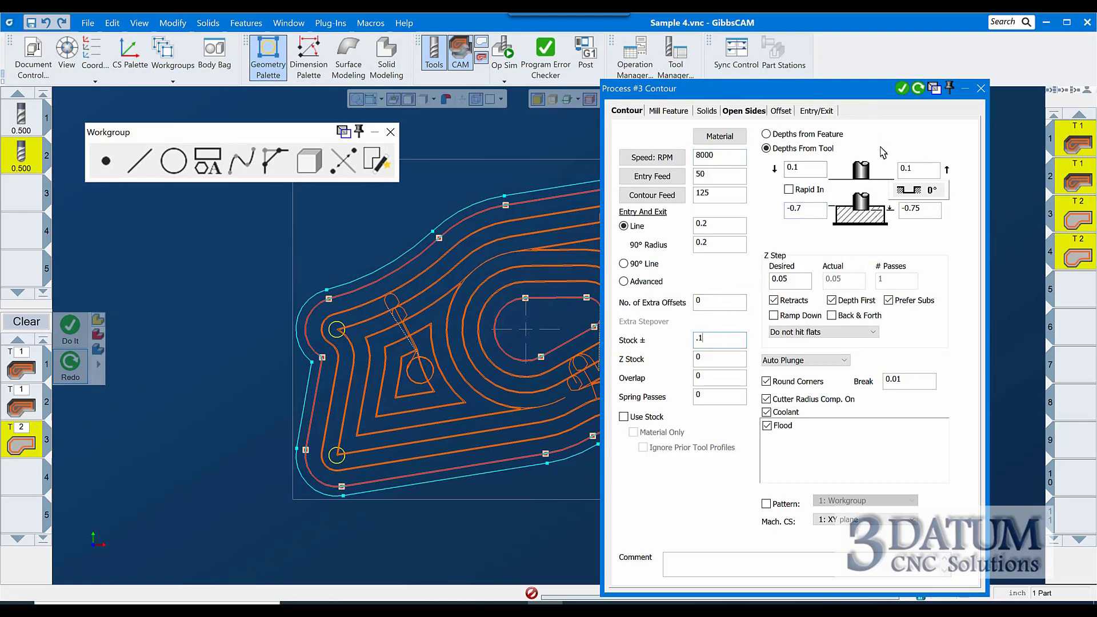
click(919, 89)
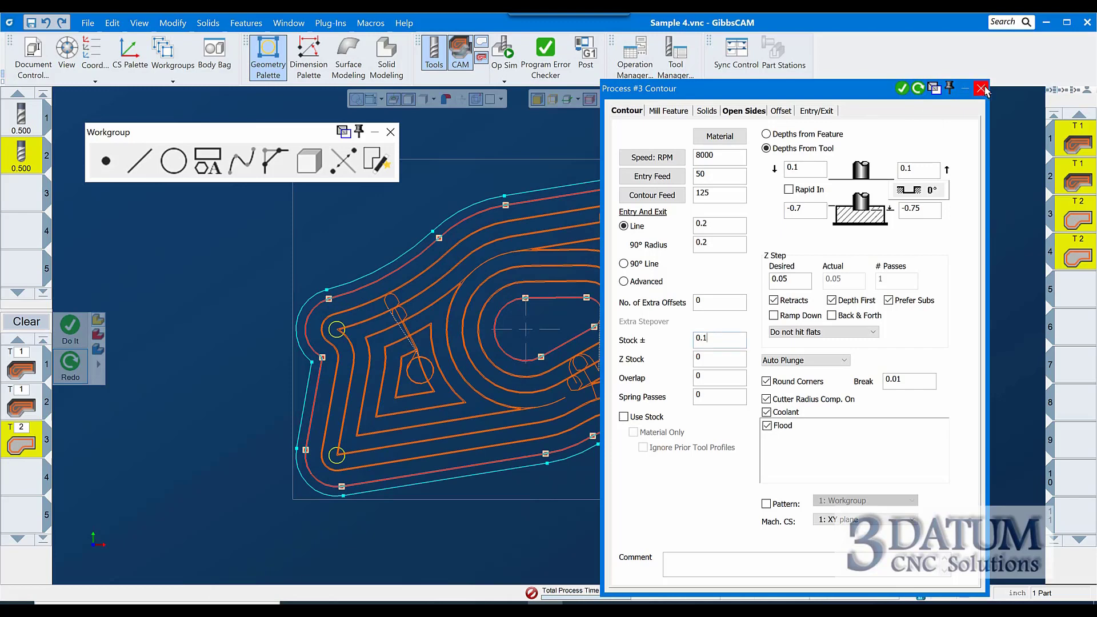
click(981, 88)
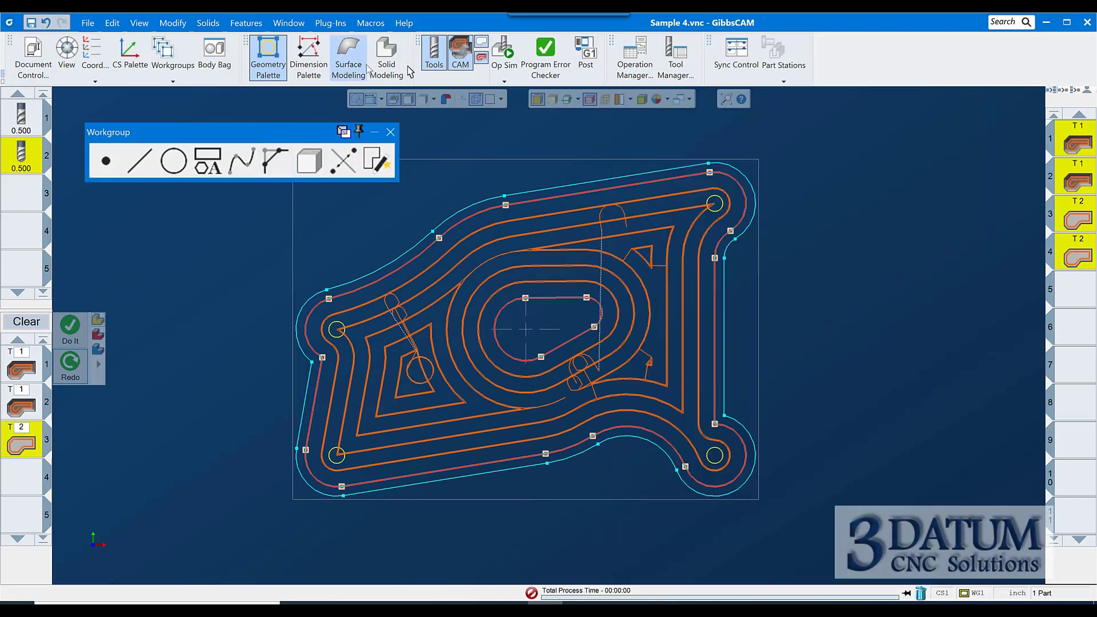
Step: Run Op Sim to the end of program and zoom in on the contour wall's 0.1 stock offset
click(501, 51)
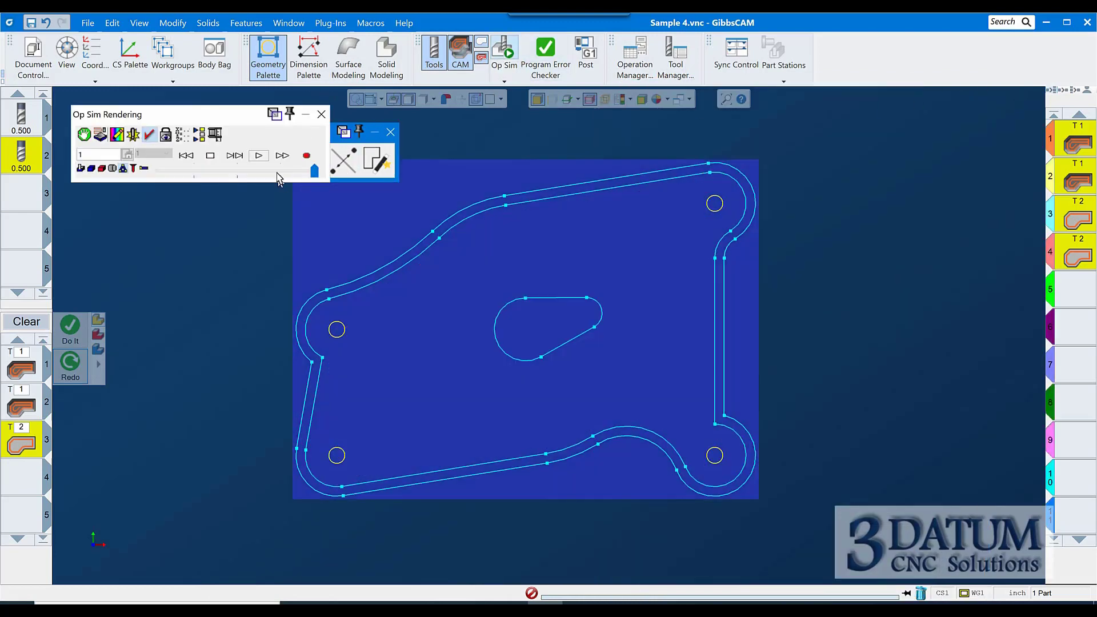
click(257, 156)
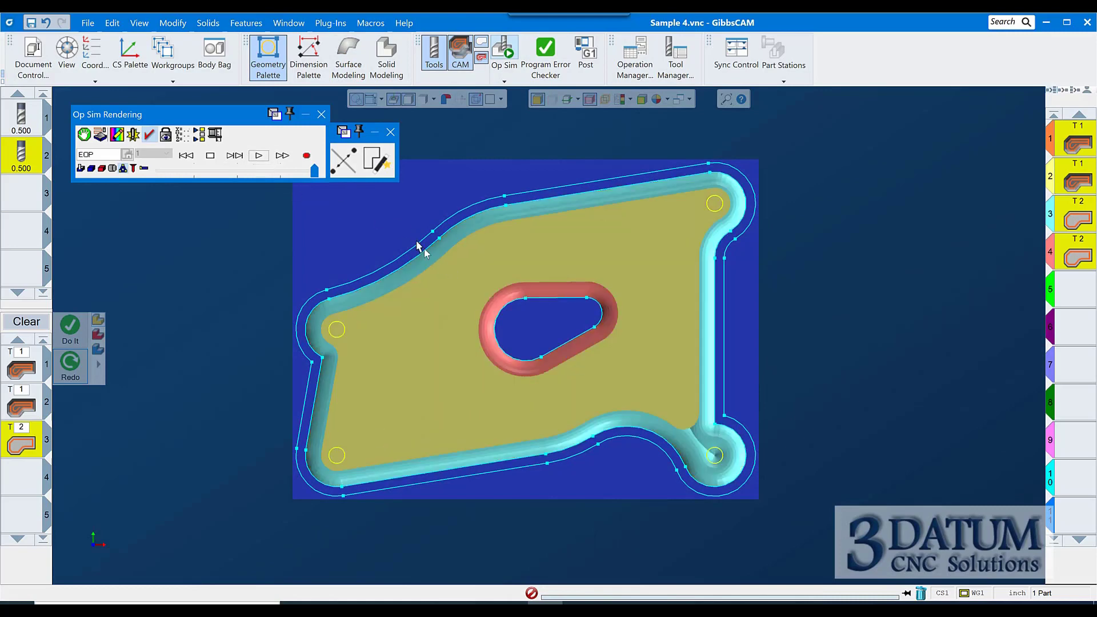
scroll(463, 232, up, 5)
scroll(464, 234, up, 4)
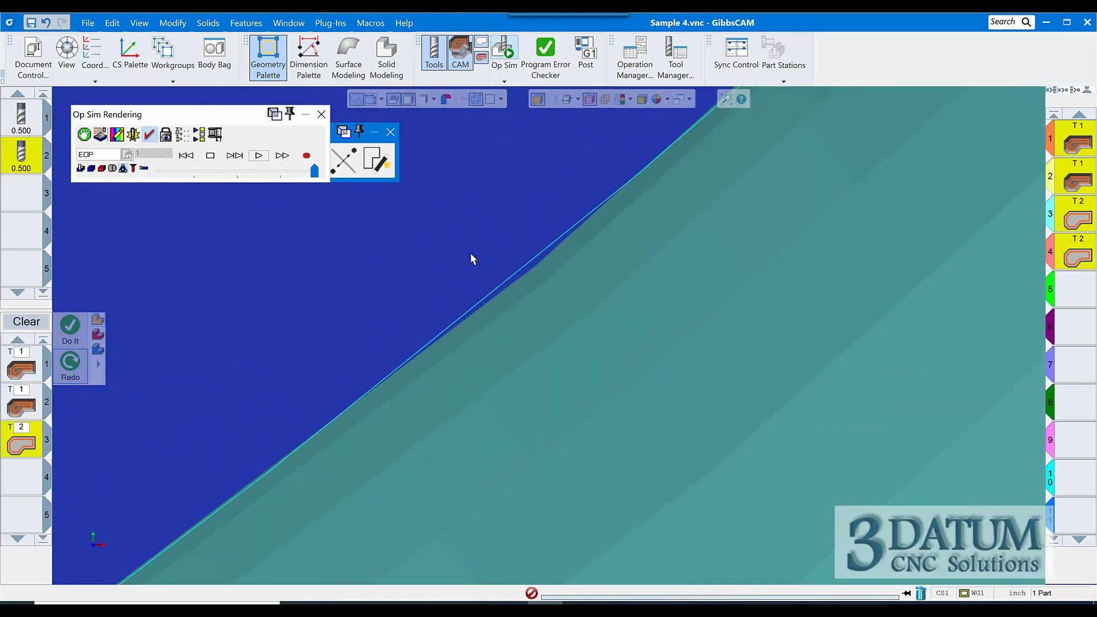
scroll(548, 396, down, 4)
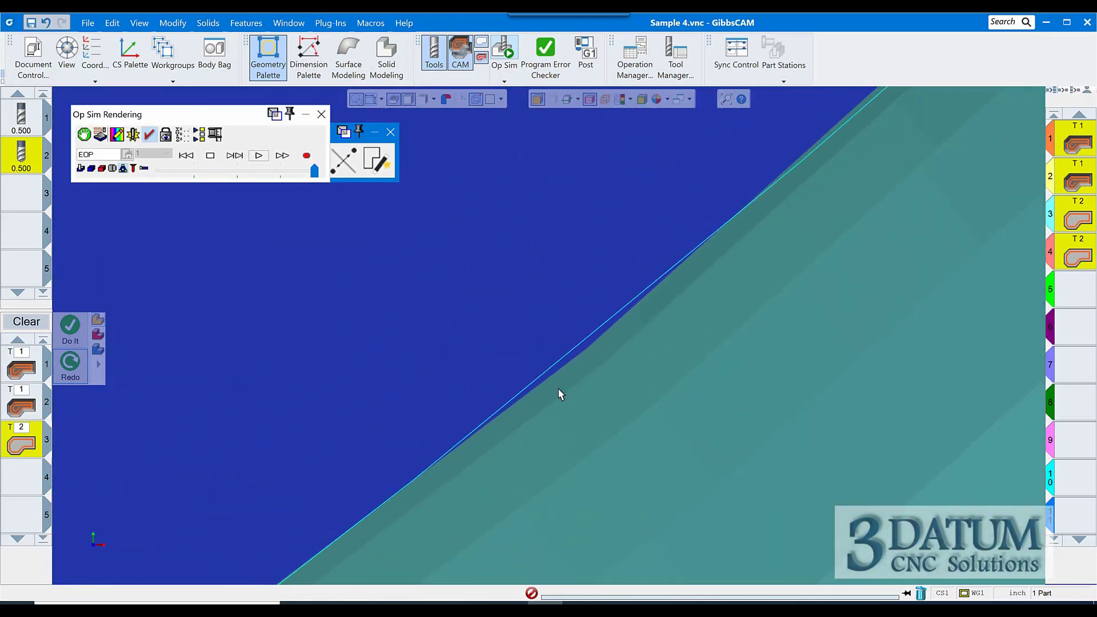
drag(318, 478, 422, 558)
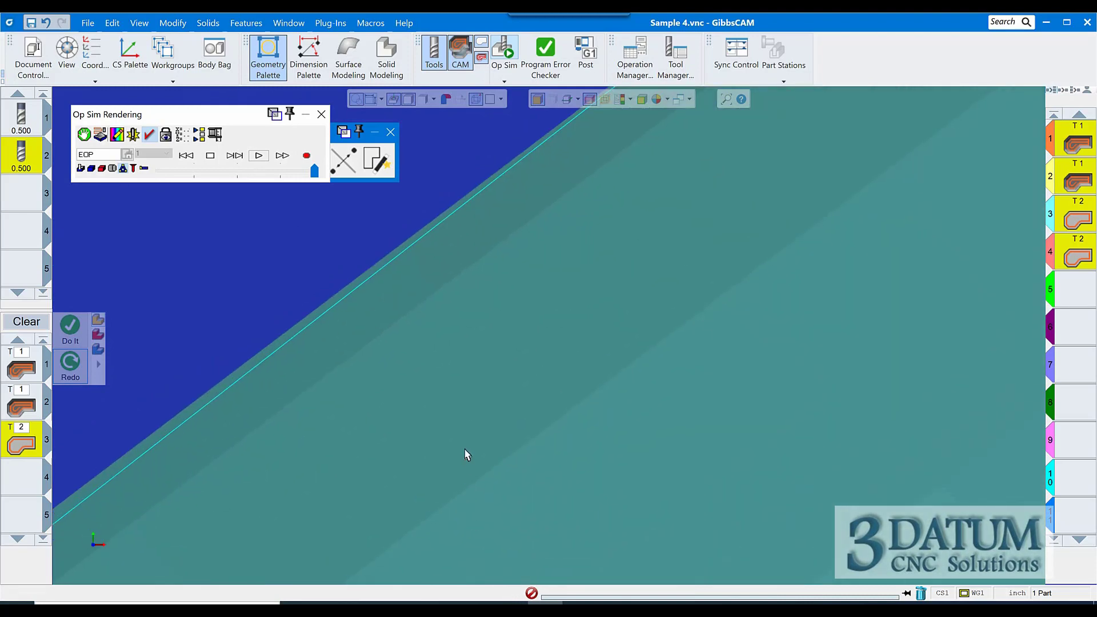
scroll(472, 424, down, 6)
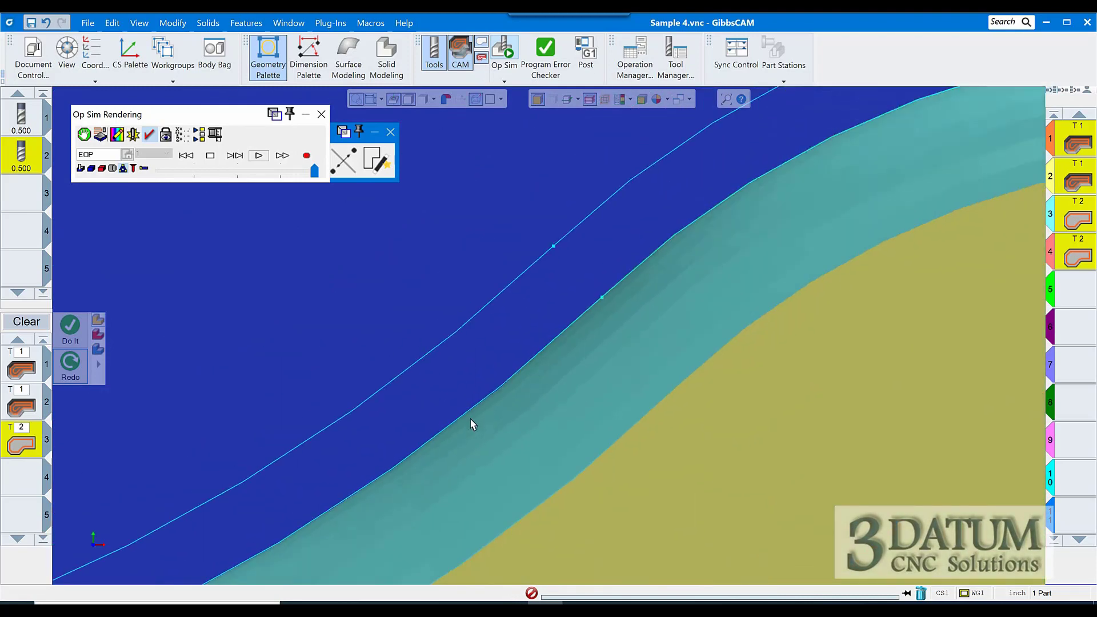
scroll(472, 424, down, 4)
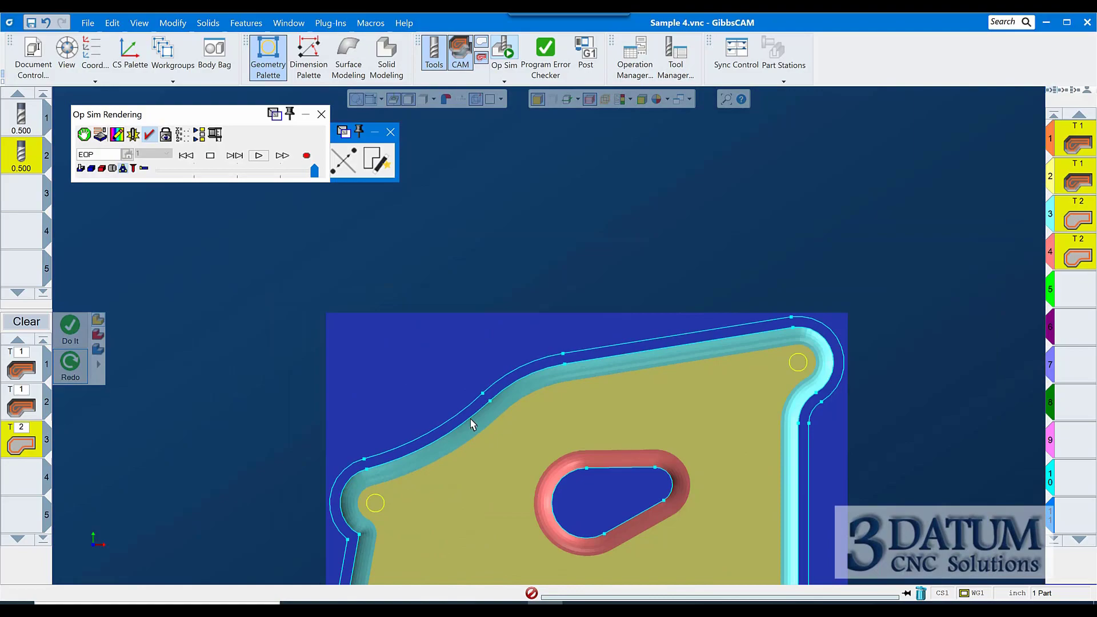